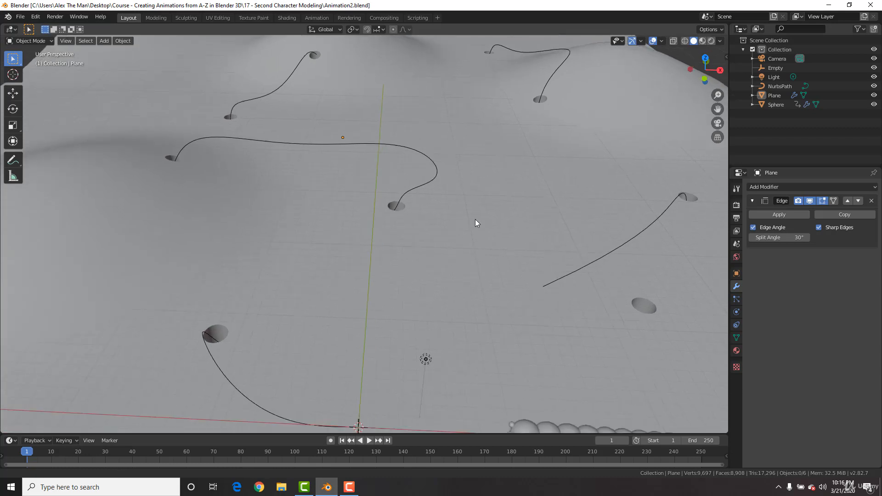
scroll(462, 203, "down", 3)
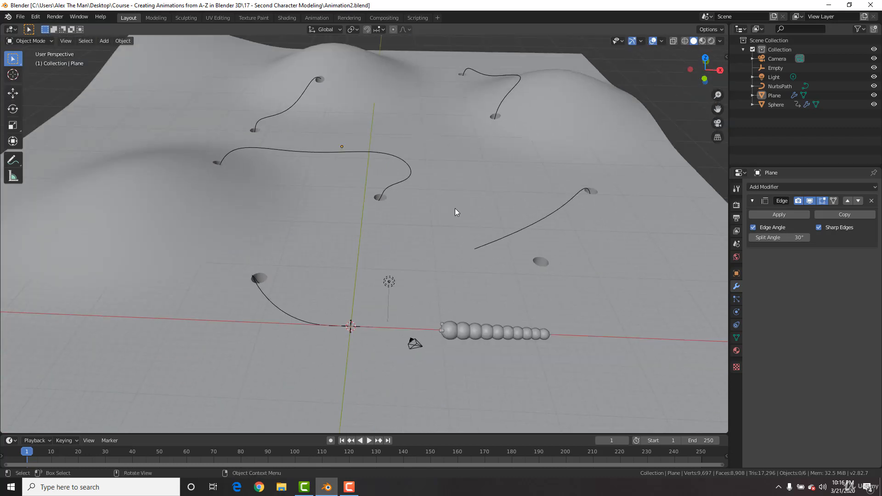
middle_click_drag(455, 208, 432, 203)
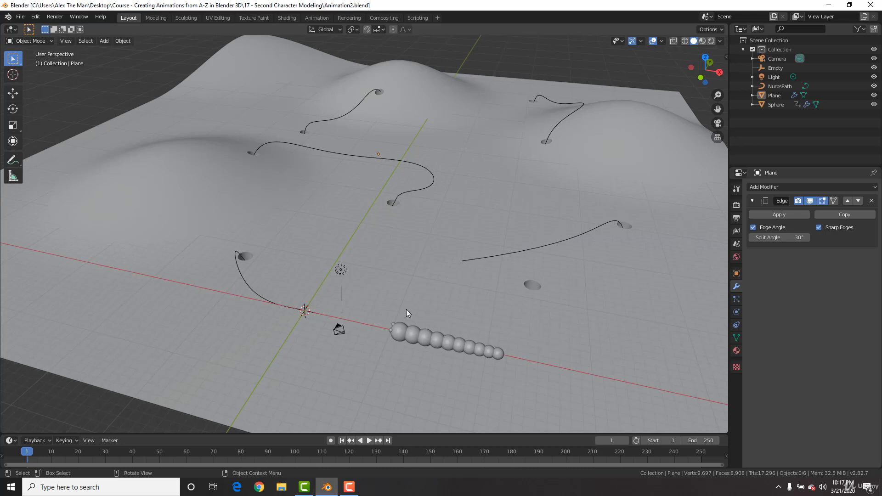
Switch to Chrome and go to textures.com.
left_click(259, 487)
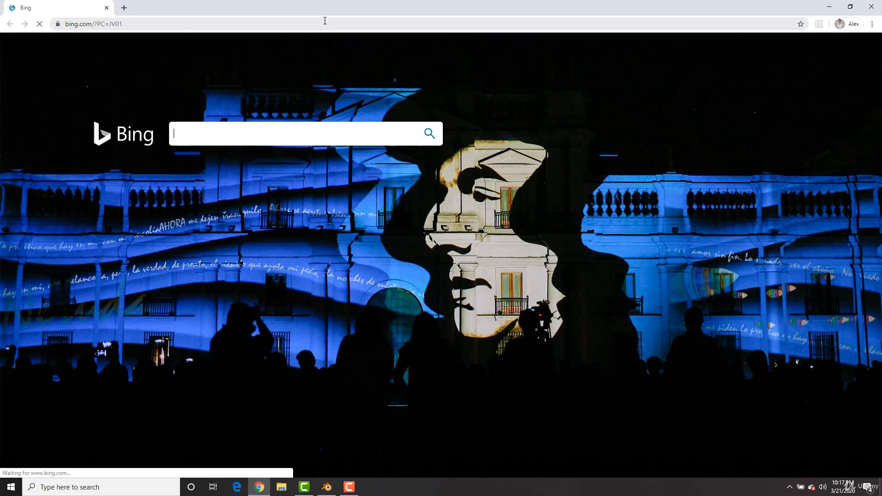
left_click(325, 21)
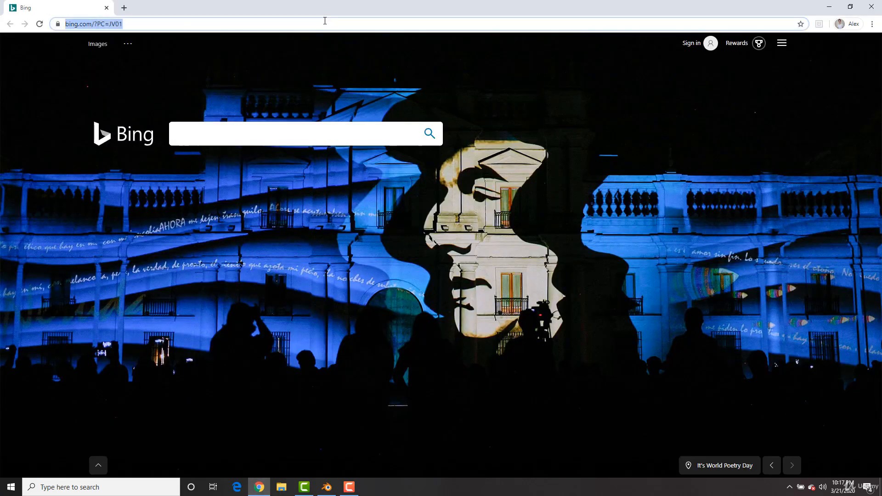
type("textures.com")
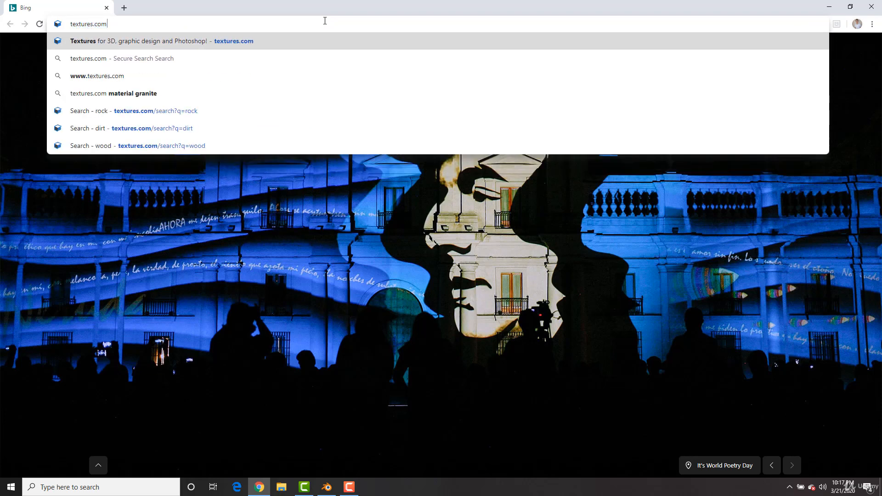
key("Return")
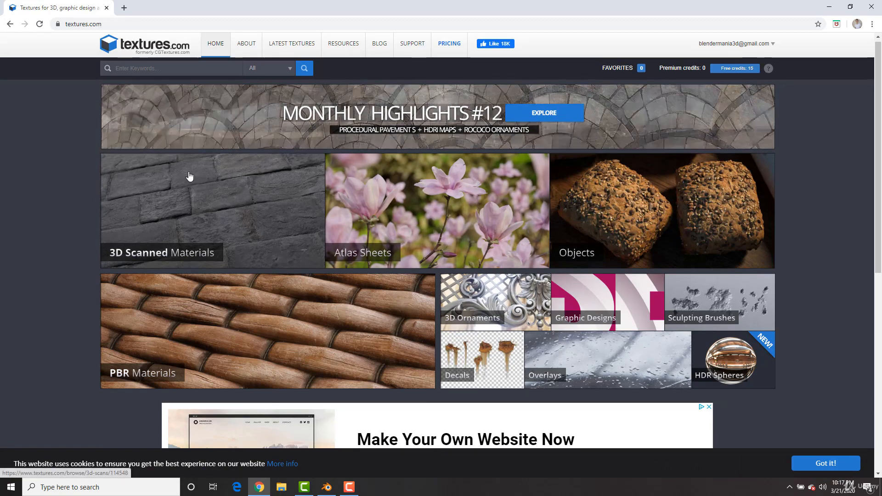
Search the texture site for "dirt".
scroll(189, 177, "down", 7)
scroll(190, 175, "down", 1)
scroll(183, 138, "up", 8)
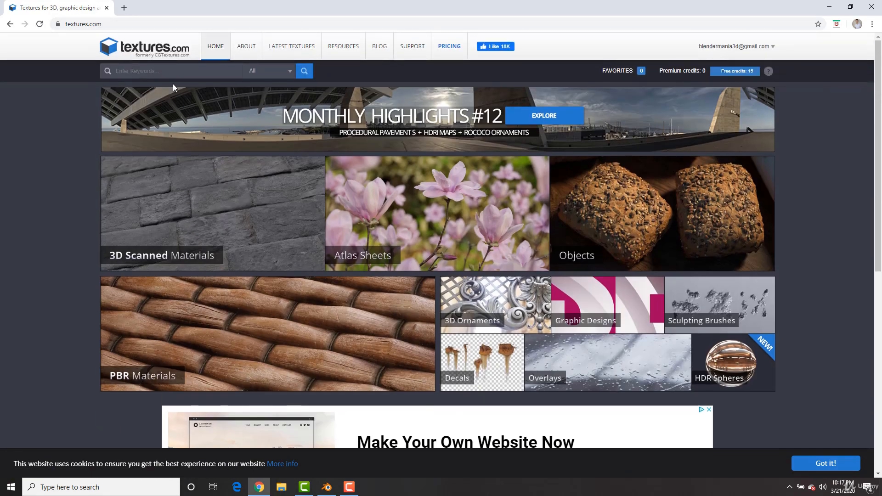
type("dirt")
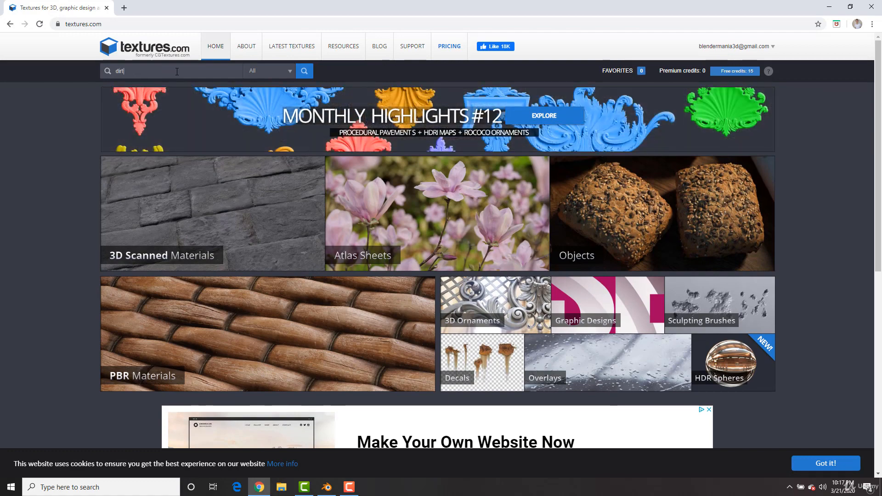
key("Return")
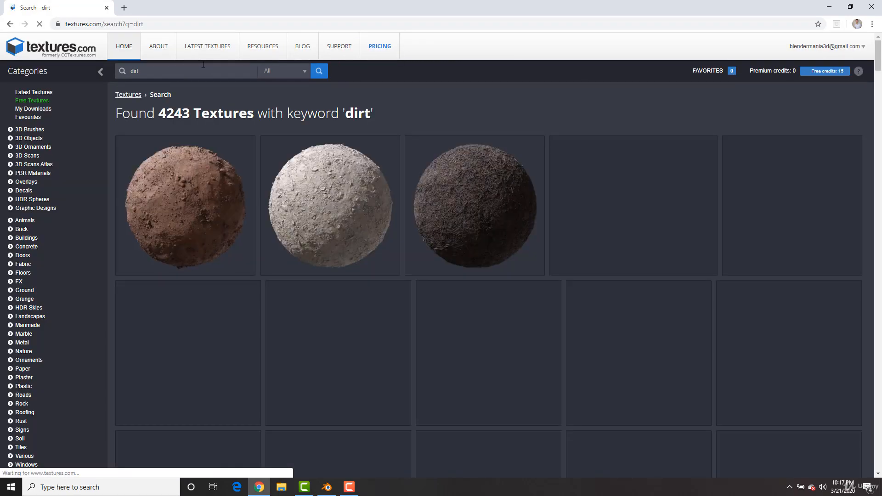
Look through the dirt results and open the "3D Scanned Soil Ground - 2x2, 3x3 meters" texture.
scroll(425, 154, "down", 5)
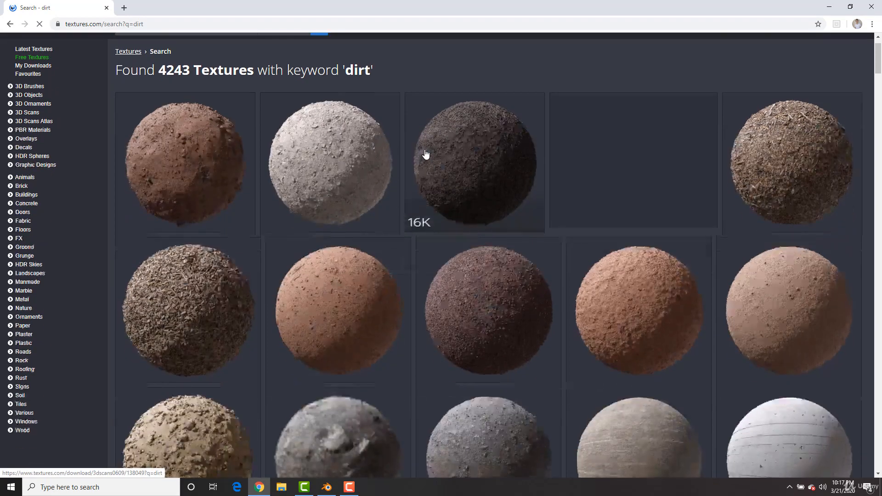
scroll(426, 153, "down", 10)
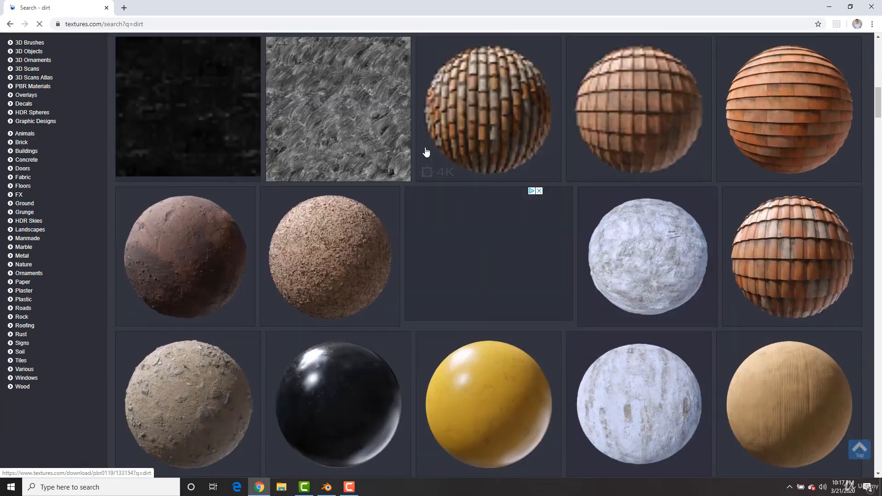
scroll(426, 152, "up", 7)
scroll(426, 152, "up", 8)
scroll(426, 152, "down", 12)
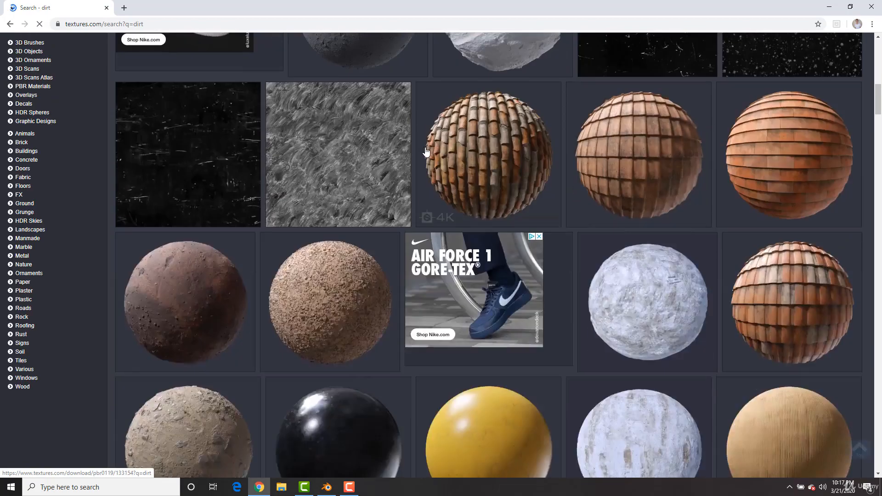
scroll(427, 152, "down", 15)
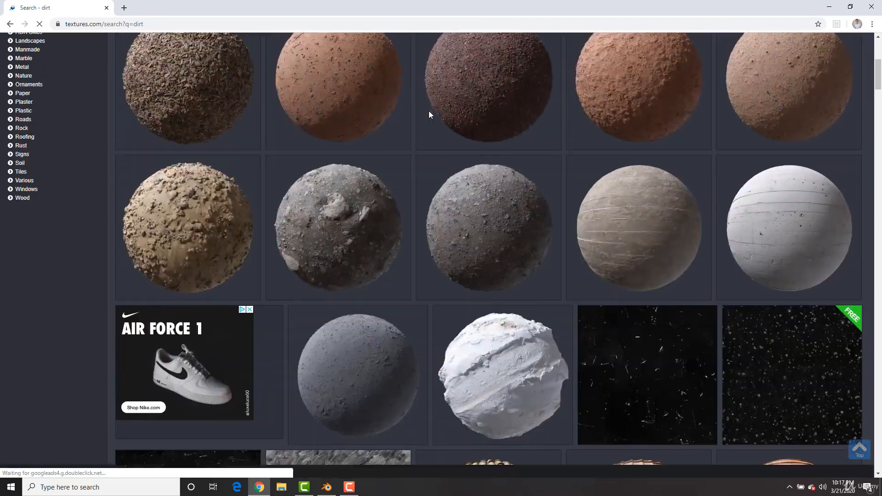
scroll(428, 111, "up", 20)
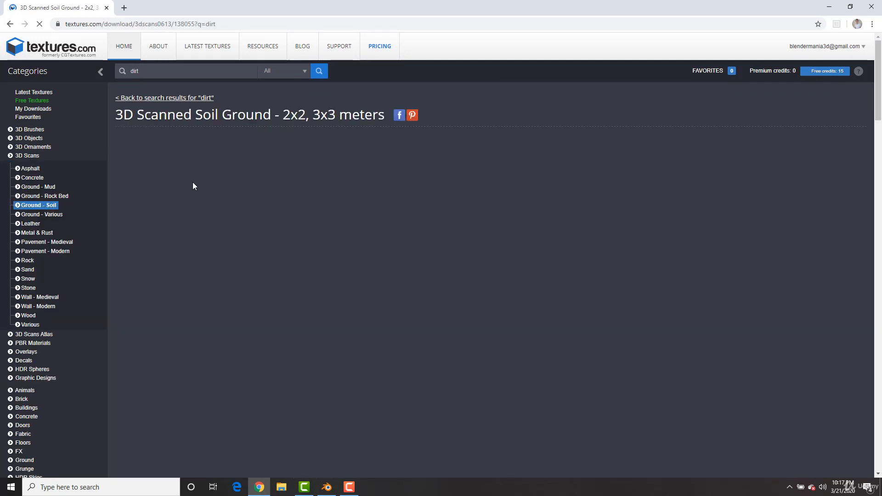
Download the Medium 1024x1024 Albedo map from the 3x3 meters flat maps.
scroll(210, 190, "down", 2)
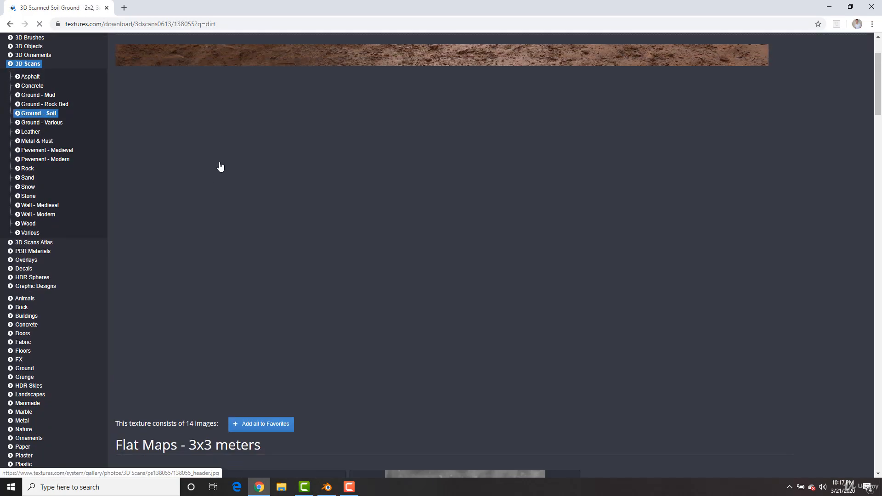
scroll(226, 162, "down", 8)
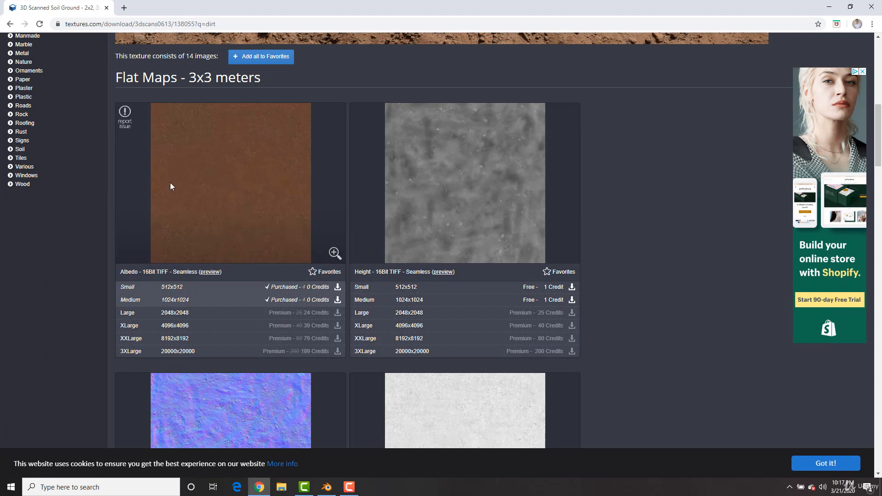
left_click(171, 303)
Download the Medium 1024x1024 versions of the Normal and Roughness maps from the same flat map set.
scroll(296, 264, "down", 1)
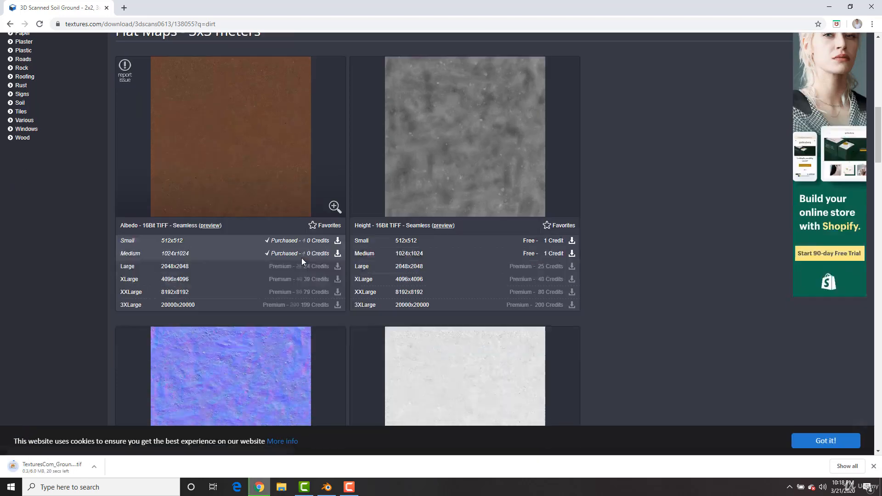
scroll(302, 259, "down", 4)
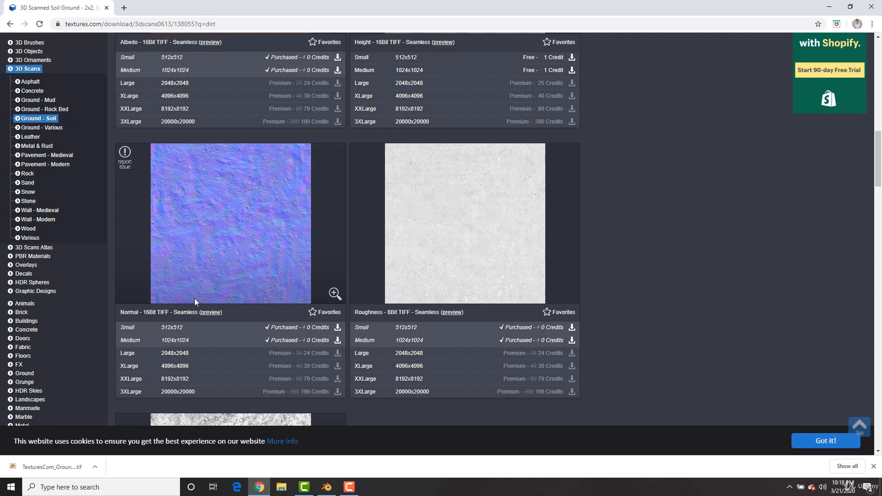
left_click(177, 342)
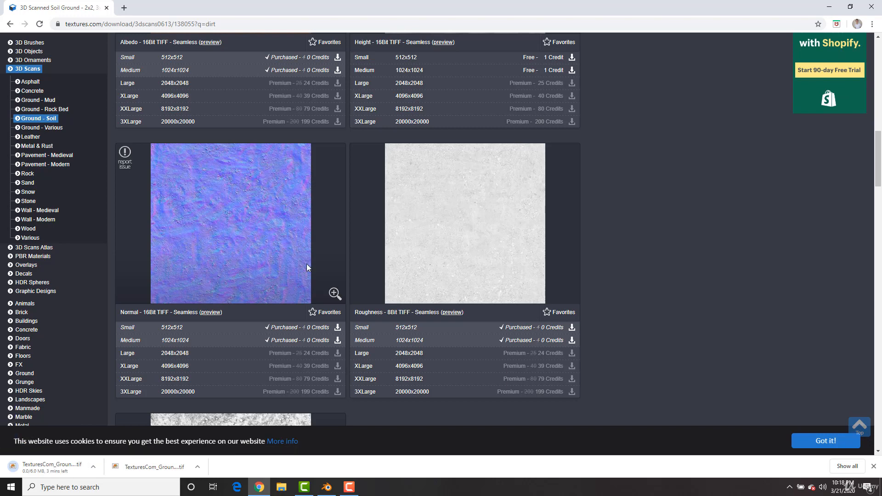
scroll(386, 225, "down", 1)
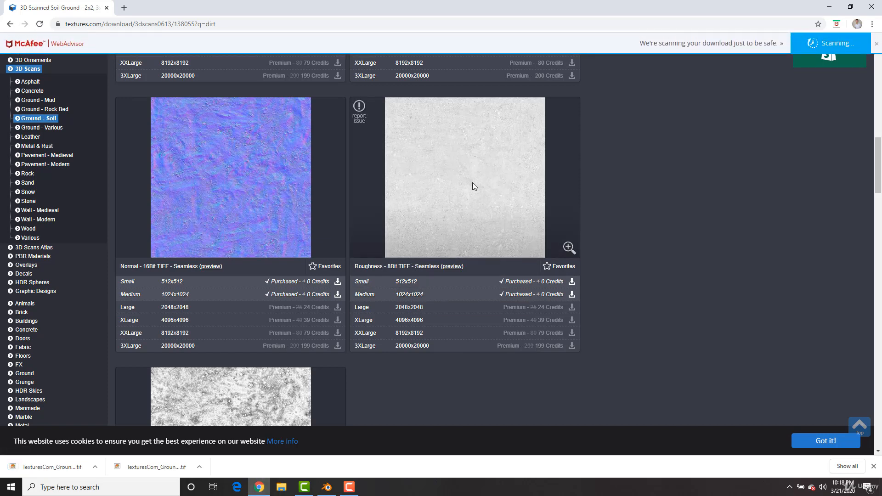
left_click(408, 296)
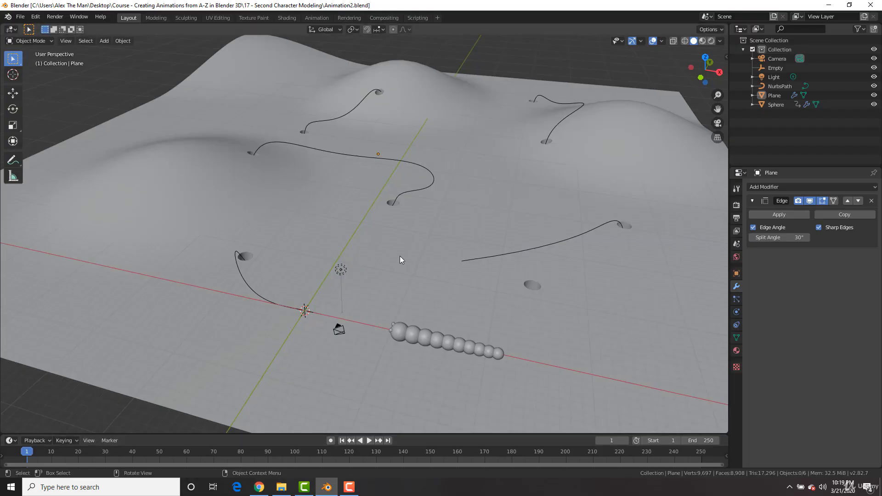
Switch to Blender and split the 3D viewport vertically into a narrower and a wider view.
middle_click_drag(437, 151, 344, 229)
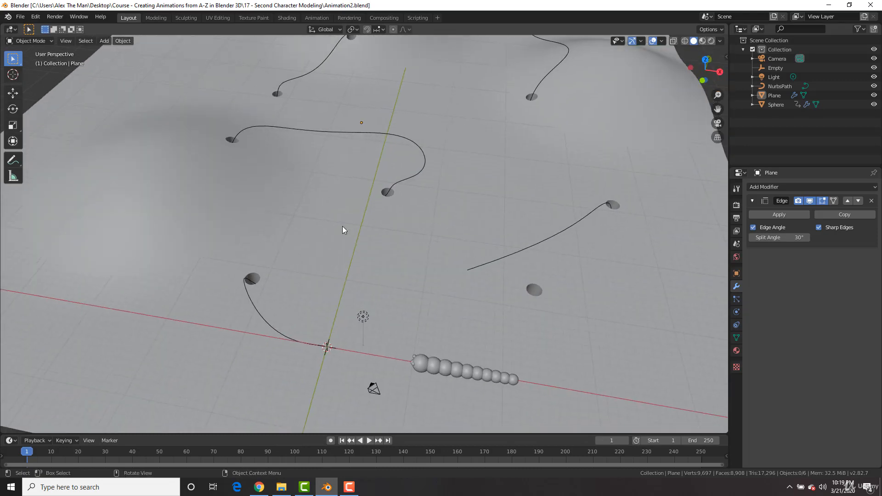
left_click_drag(3, 427, 263, 393)
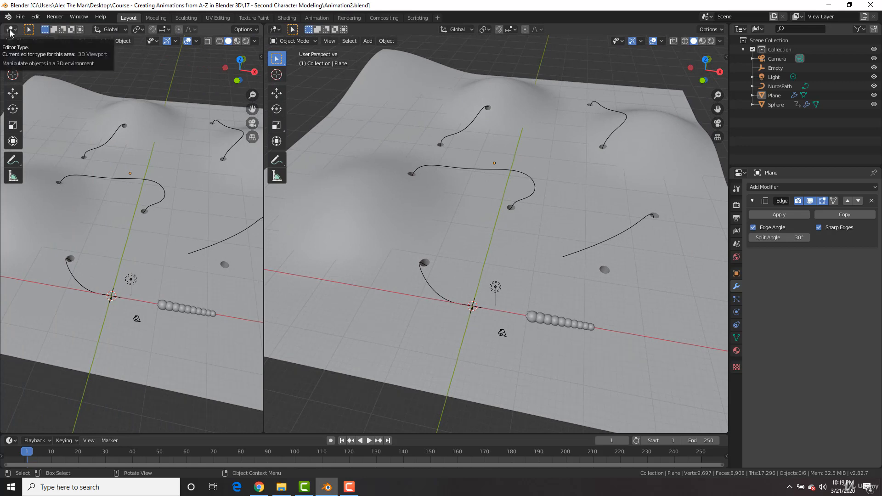
Select the ground plane and give it a new material named "Floor".
left_click(396, 97)
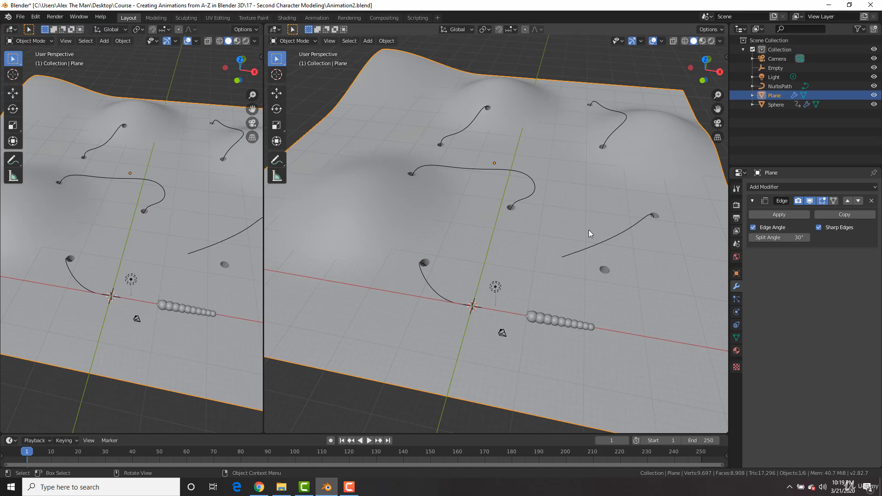
left_click(737, 351)
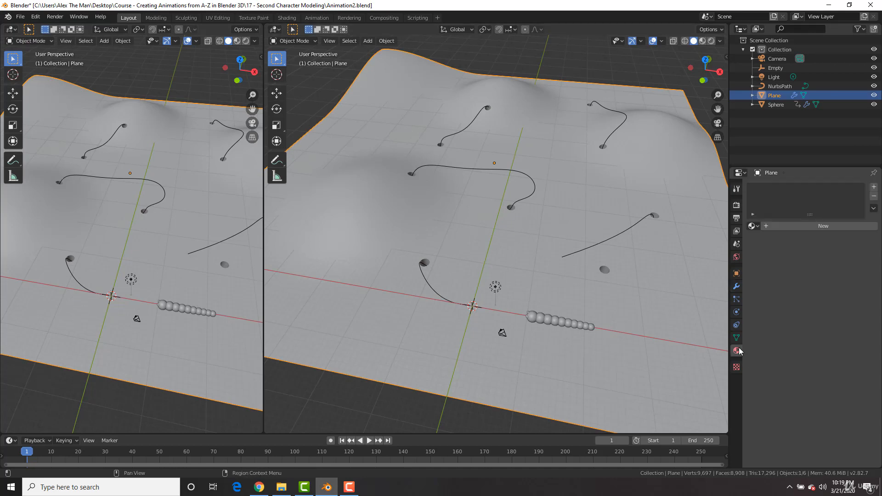
left_click(782, 228)
left_click(782, 228)
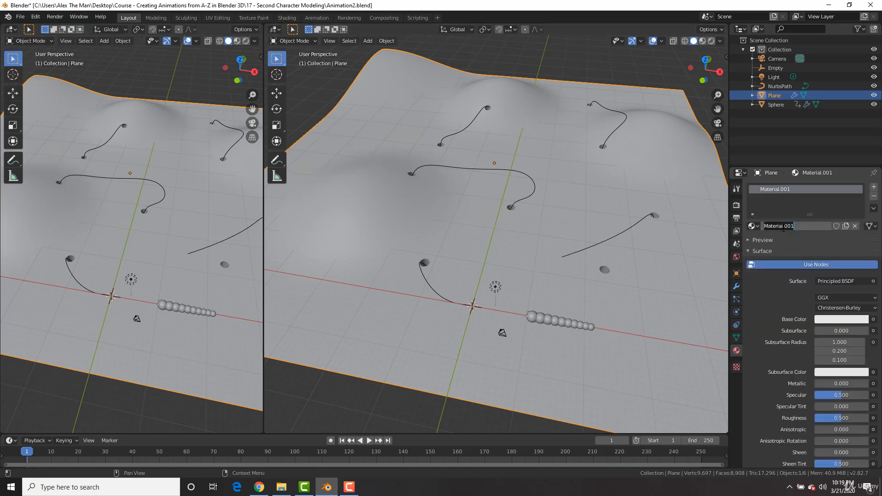
type("Floor")
key("Return")
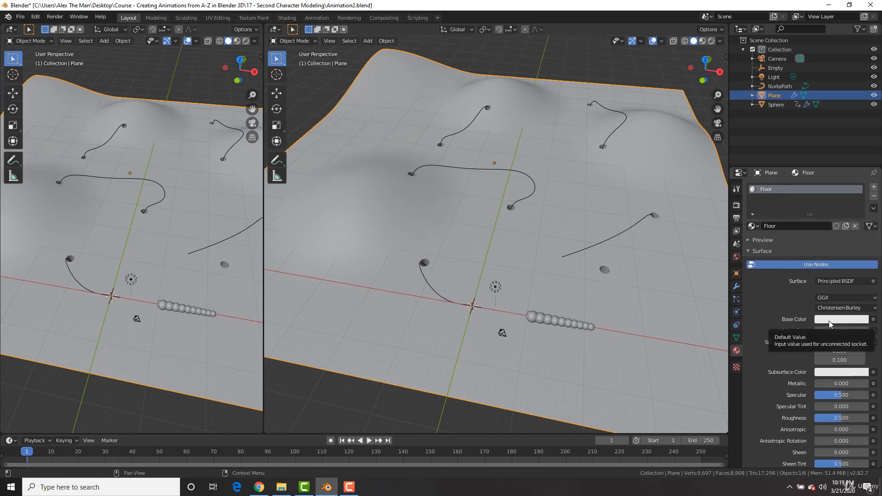
Assign an Image Texture to the Floor material's Base Color, loading TexturesCom_Ground_Soil3_3x3_1K_albedo.tif from the "19 - How to Add Textures" folder.
left_click(874, 319)
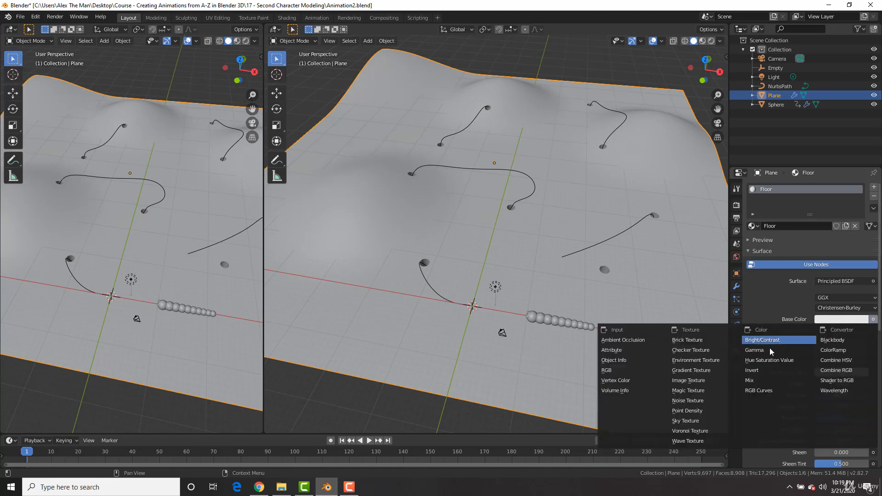
left_click(699, 379)
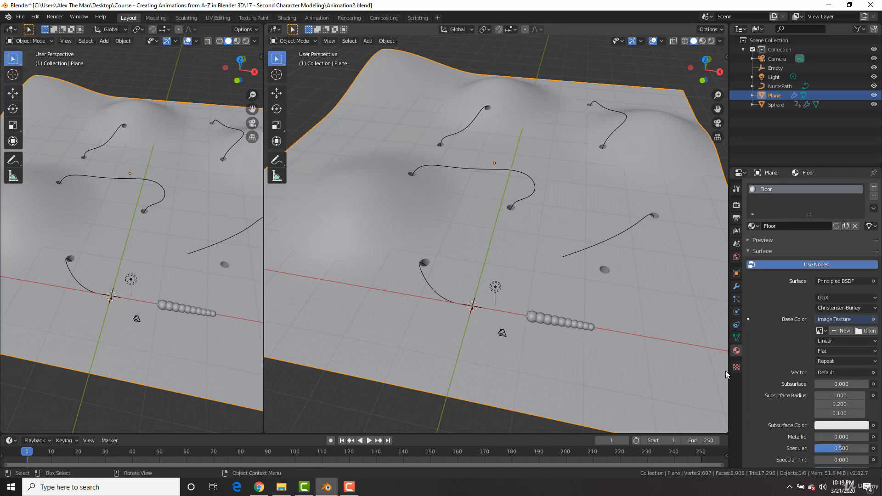
left_click(857, 332)
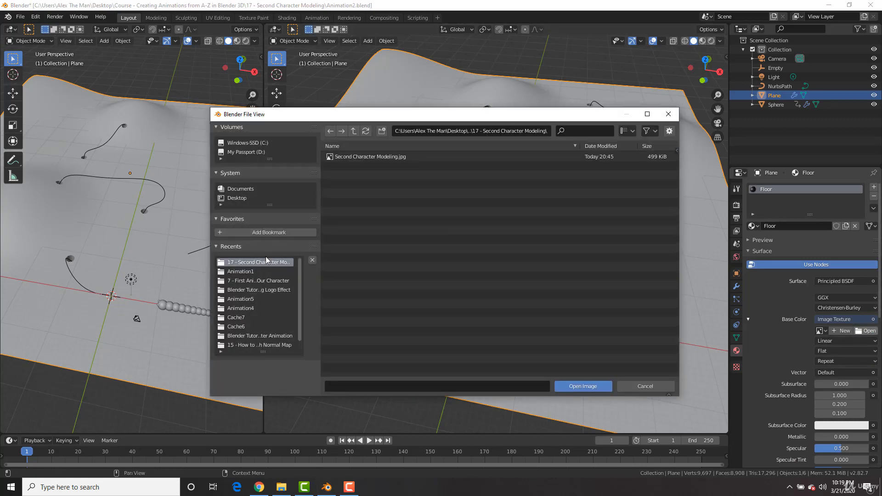
left_click(353, 131)
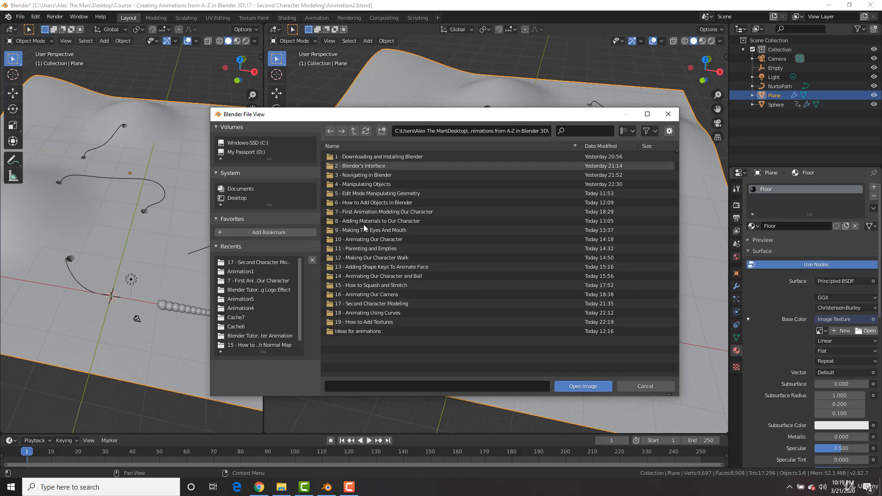
double_click(364, 321)
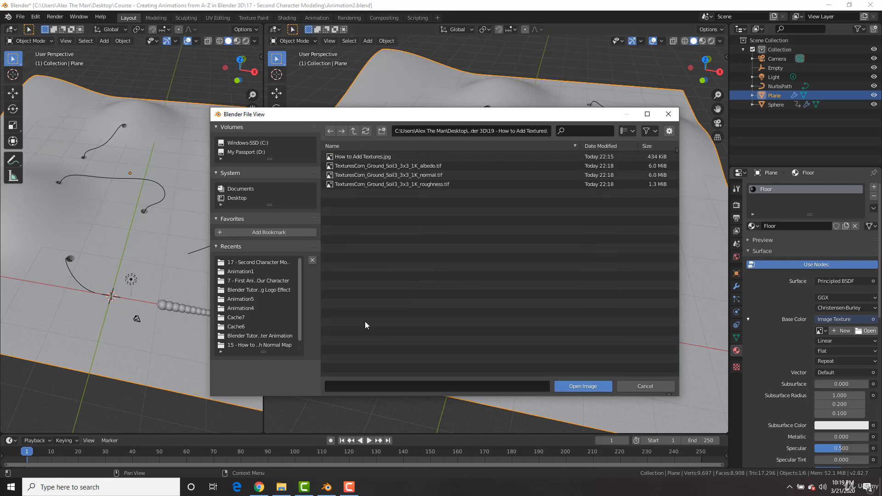
double_click(405, 167)
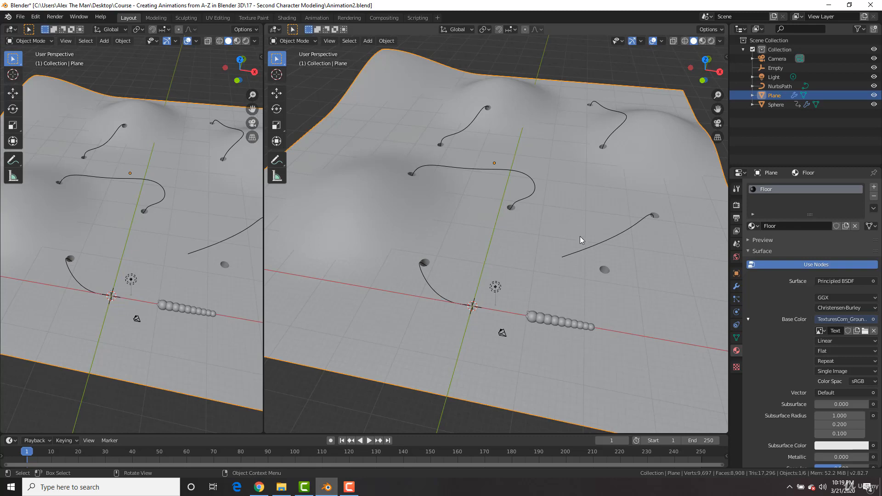
Set the wider viewport to Material Preview shading and inspect the soil texture on the ground.
left_click(702, 41)
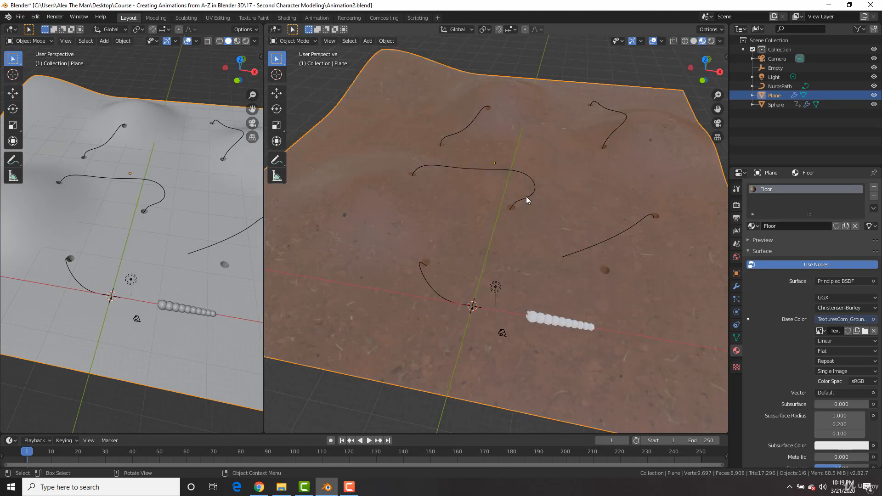
mouse_move(487, 205)
middle_mouse_down()
mouse_move(500, 223)
mouse_move(521, 209)
mouse_move(496, 198)
middle_mouse_up()
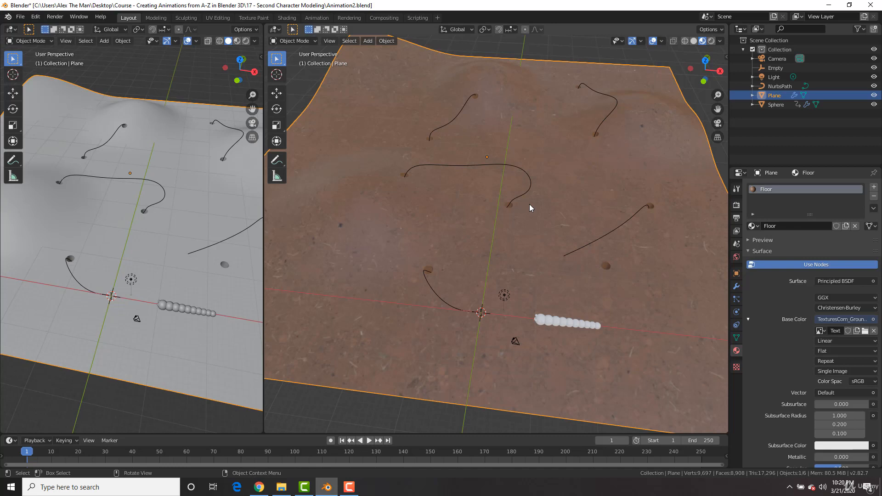
Turn the narrower viewport into a Shader Editor, hide its sidebar and frame the Floor material's nodes.
scroll(516, 200, "up", 2)
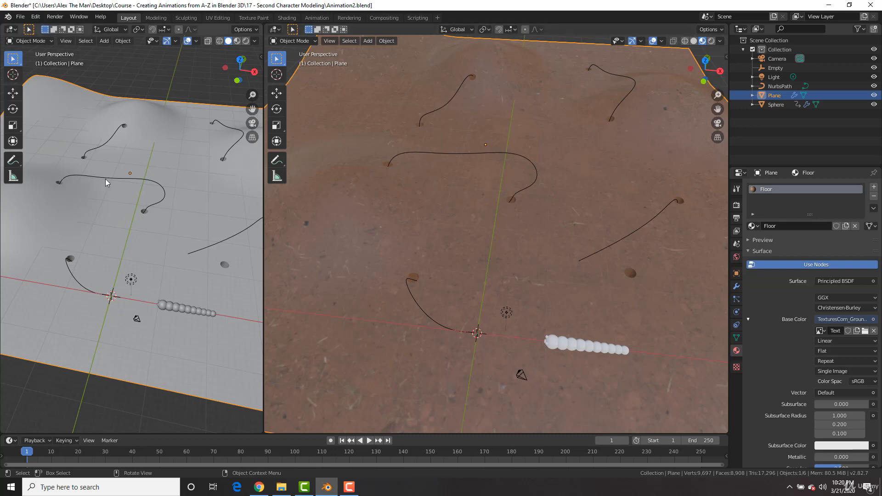
left_click(10, 30)
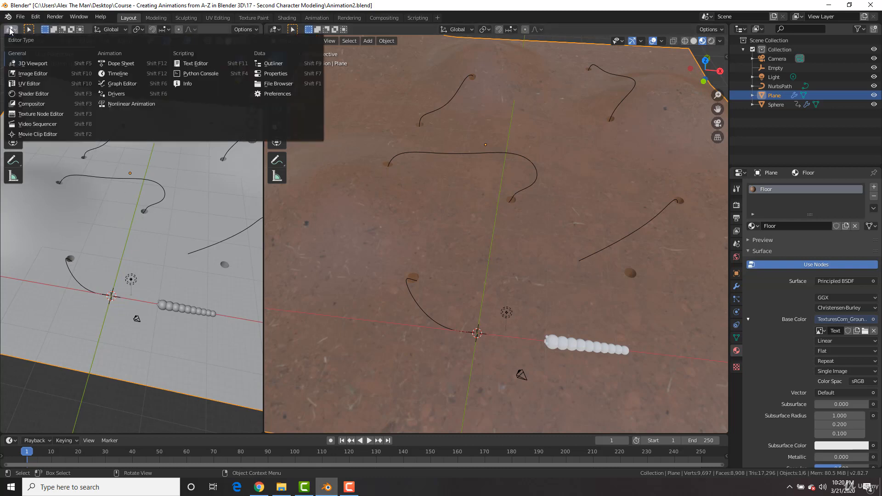
left_click(26, 93)
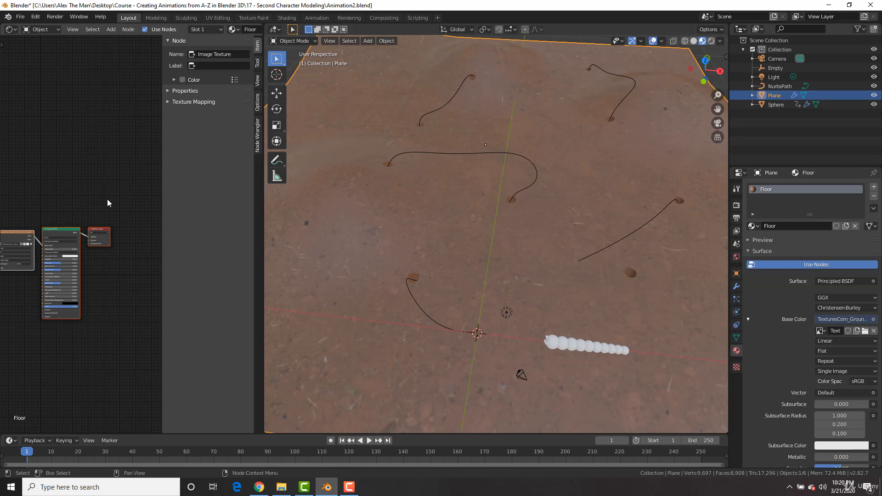
key("n")
middle_click_drag(146, 244, 189, 236, "ctrl")
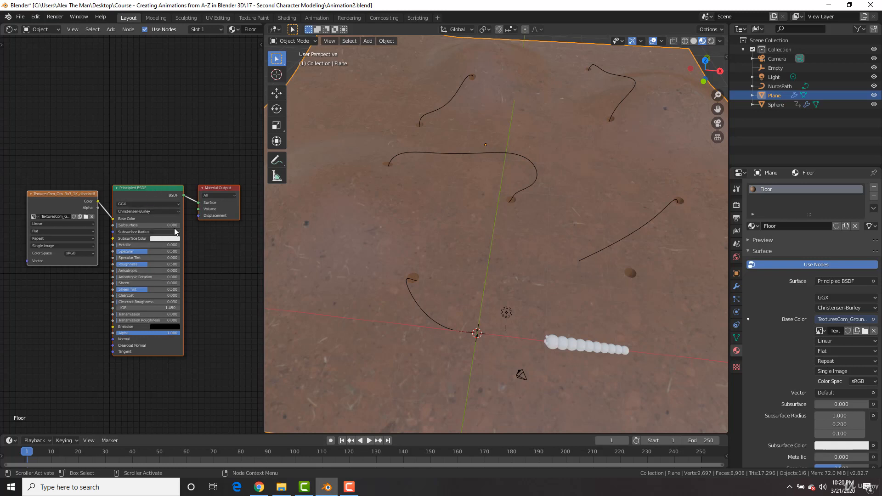
Examine the Floor node chain from the albedo image through the Principled BSDF to the Material Output, comparing it with the material properties.
scroll(790, 276, "down", 7)
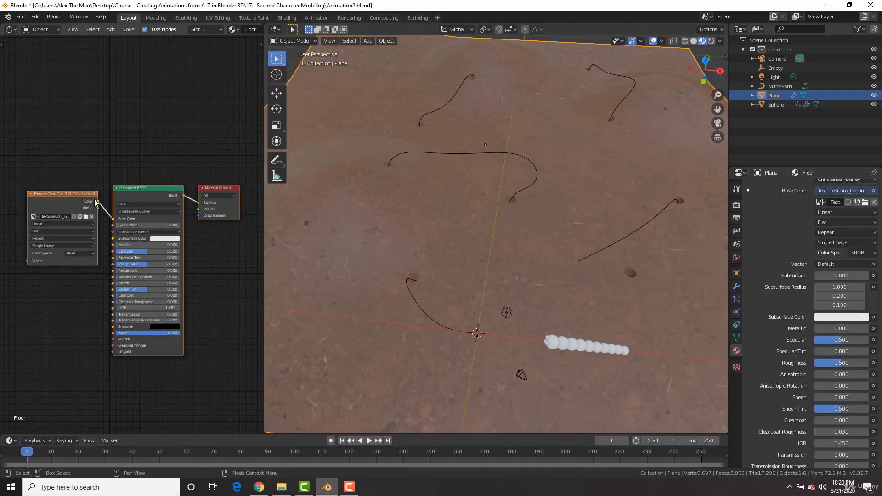
middle_click_drag(142, 158, 165, 141)
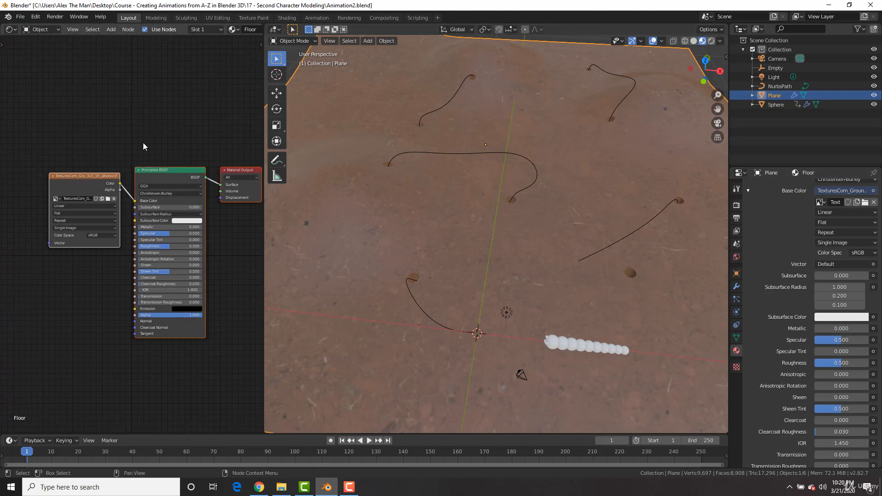
scroll(143, 146, "up", 2)
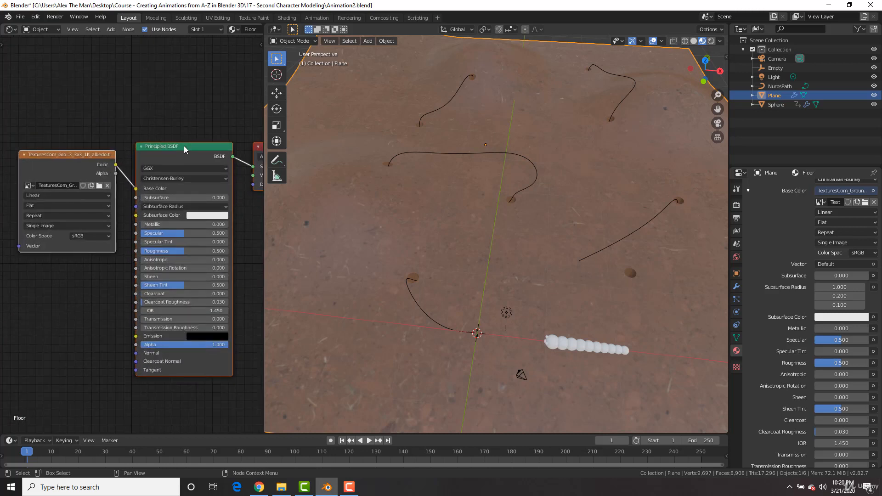
middle_click_drag(184, 145, 185, 151)
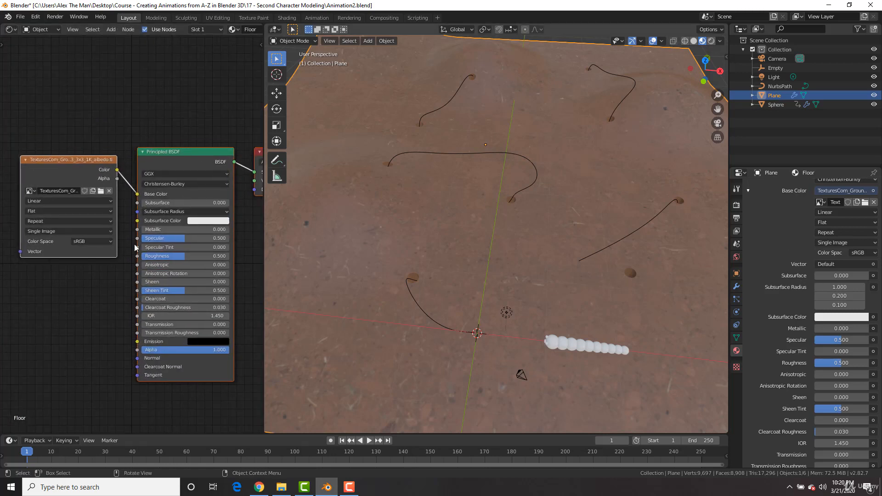
scroll(74, 165, "up", 2)
middle_click_drag(73, 165, 90, 147)
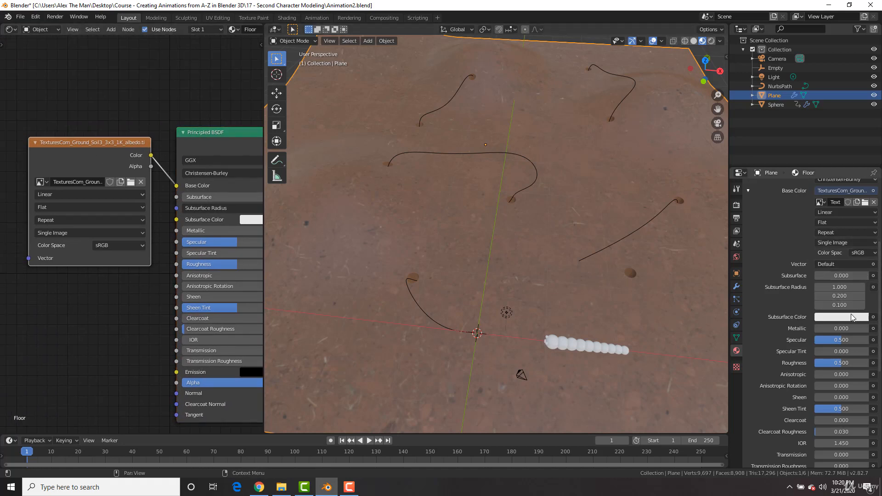
scroll(852, 256, "up", 3)
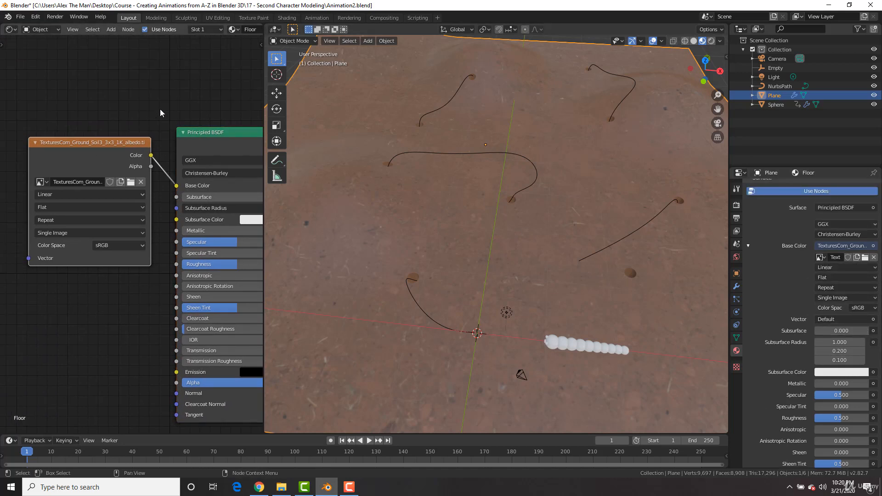
middle_click_drag(160, 109, 91, 139)
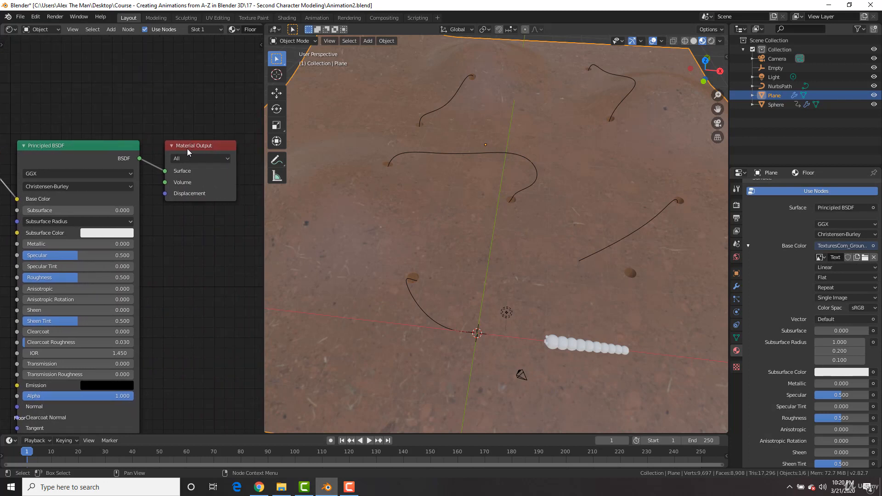
mouse_move(165, 171)
left_mouse_down()
mouse_move(150, 150)
mouse_move(165, 171)
left_mouse_up()
middle_click_drag(117, 125, 179, 132)
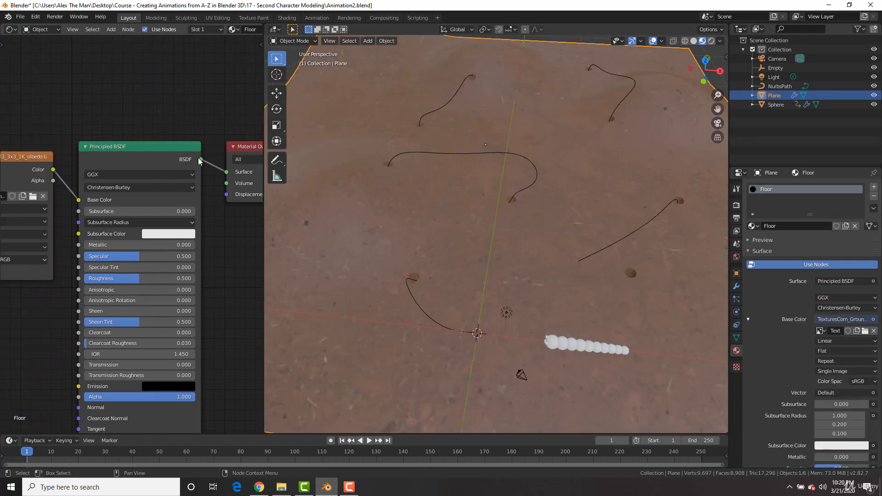
middle_click_drag(98, 126, 159, 91)
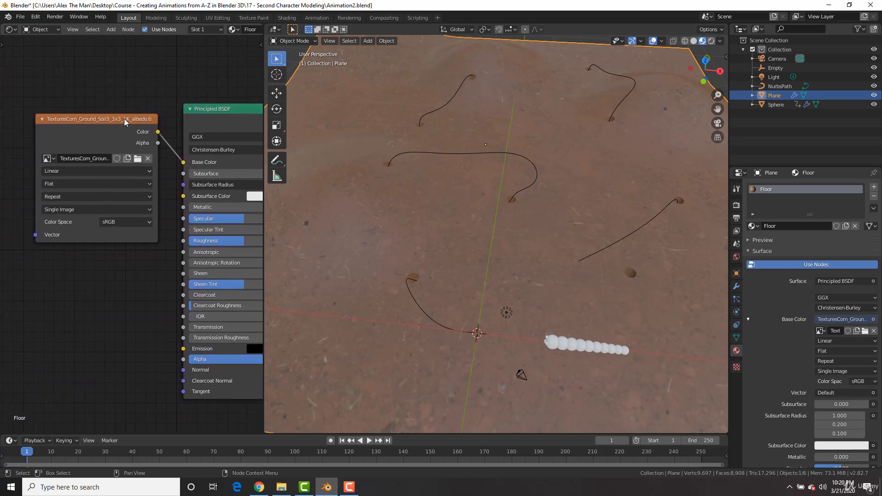
Move the albedo texture node up to free space below it, and check the normal and roughness maps on the textures.com page in Chrome.
left_click_drag(124, 115, 113, 63)
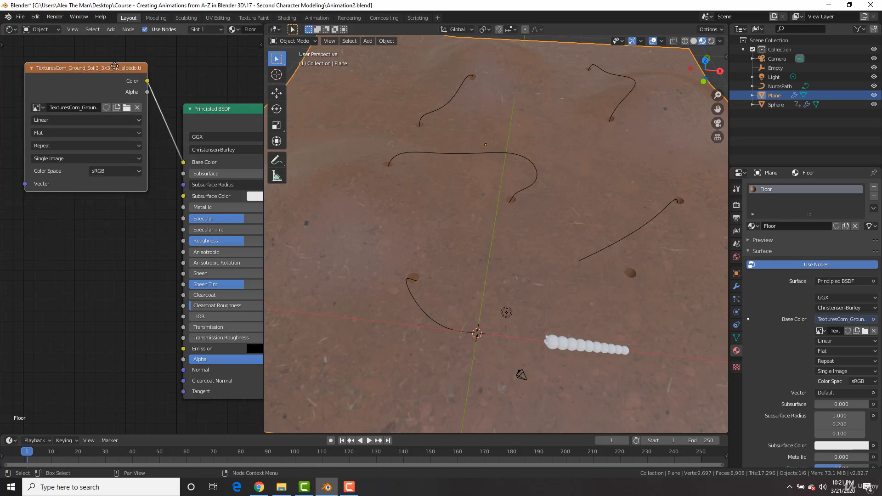
left_click(260, 487)
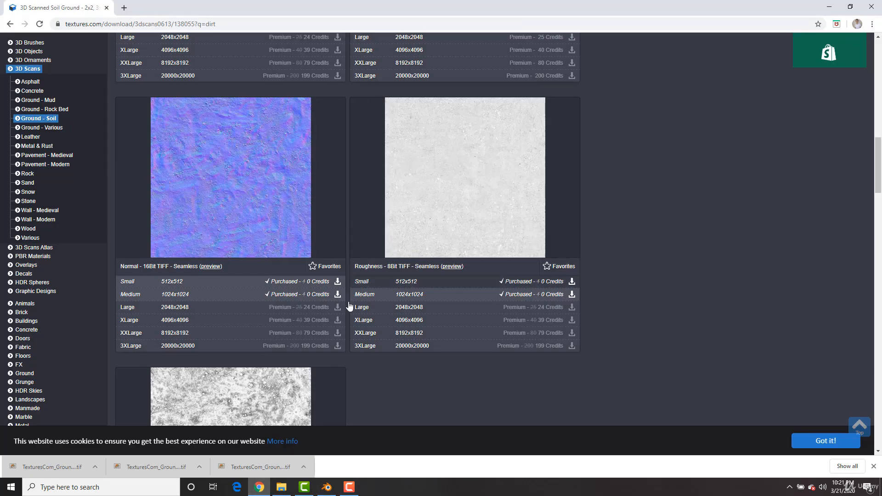
left_click(829, 7)
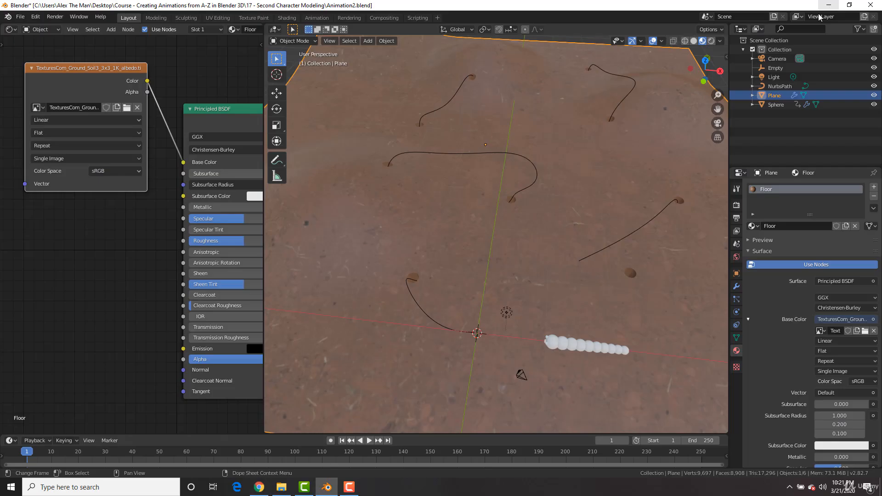
Try Principled BSDF Roughness values of 0.000, 0.514 and 0.441 to compare the ground's reflectivity.
middle_click_drag(183, 275, 131, 274)
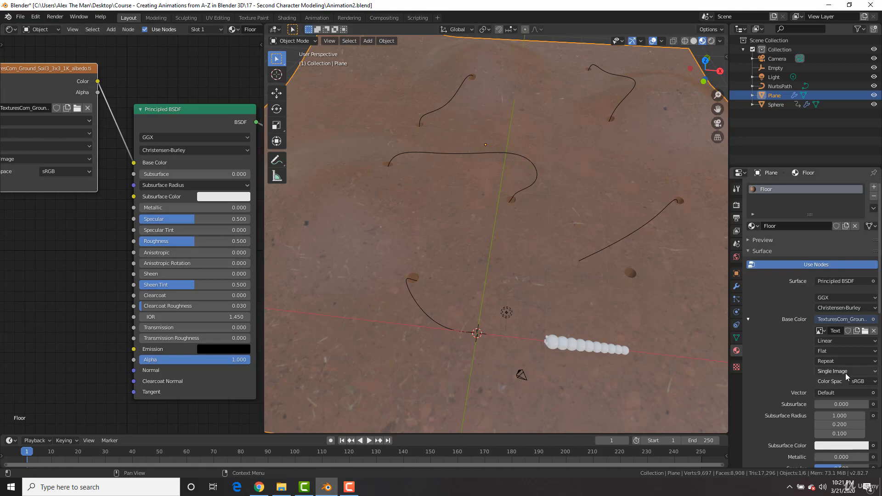
scroll(823, 358, "down", 10)
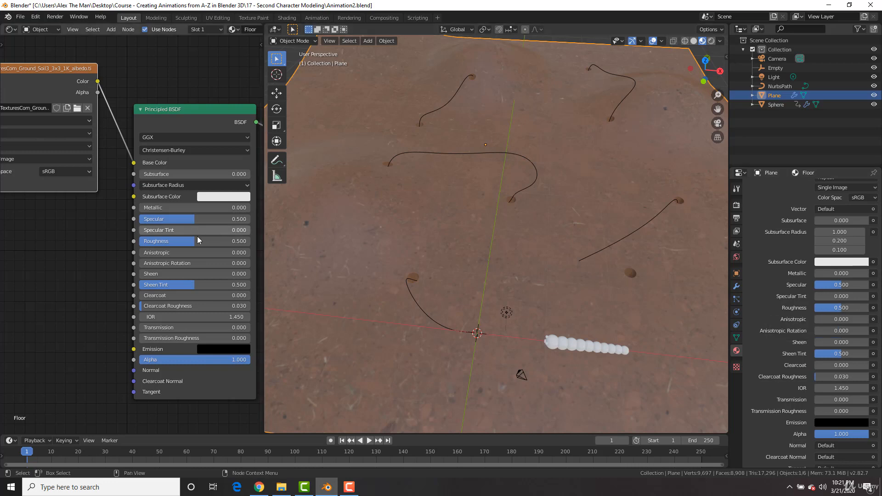
left_click_drag(192, 241, 139, 240)
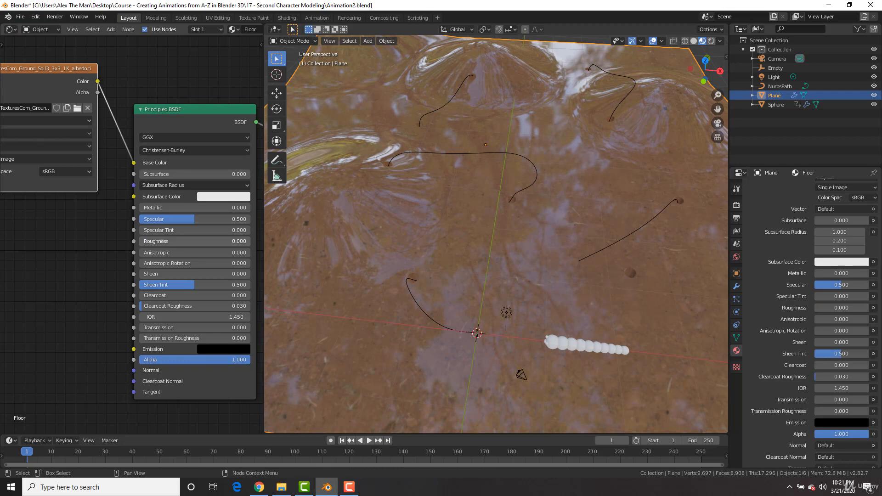
left_click_drag(140, 241, 196, 241)
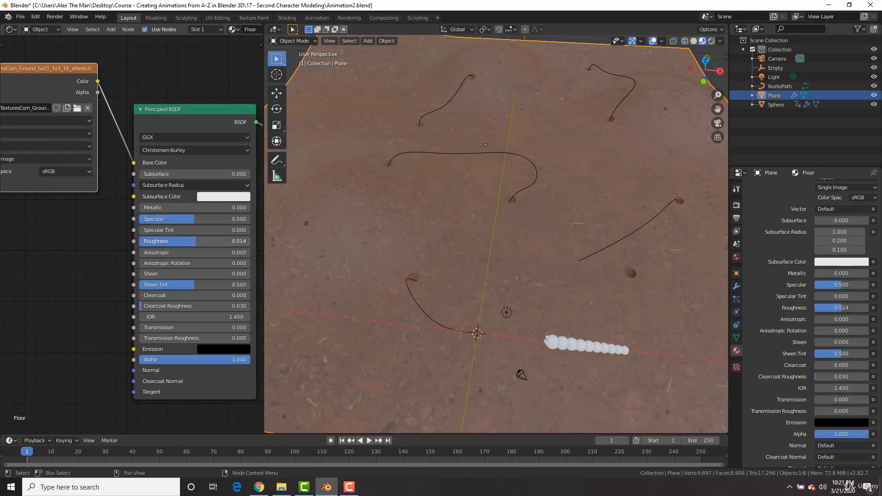
middle_click_drag(95, 256, 129, 258)
mouse_move(224, 244)
left_mouse_down()
mouse_move(168, 243)
mouse_move(262, 243)
mouse_move(220, 244)
left_mouse_up()
middle_click_drag(111, 235, 79, 236)
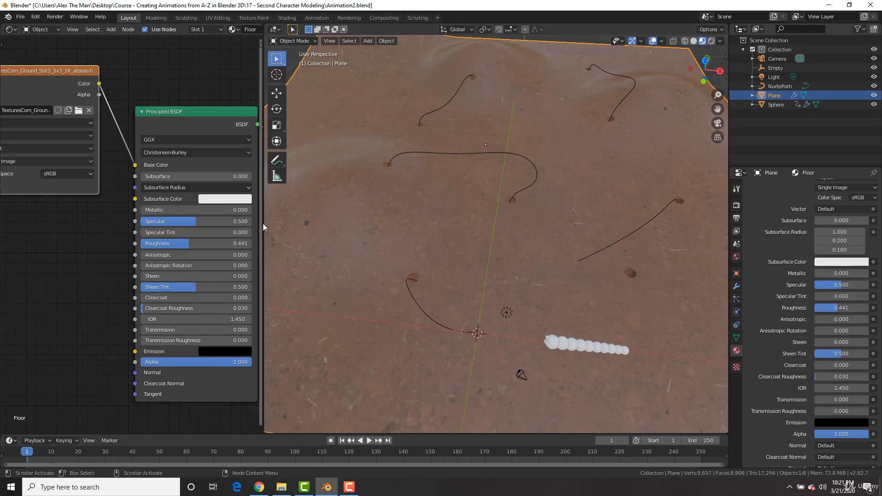
middle_click_drag(54, 261, 110, 239)
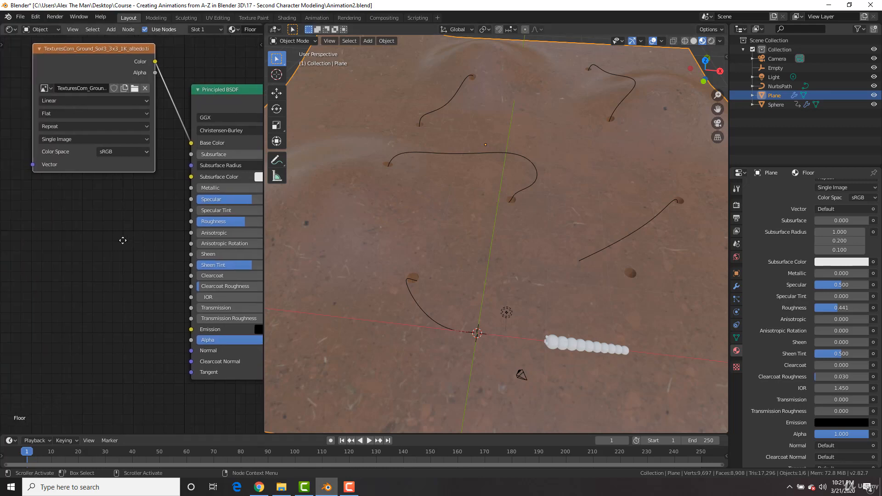
Revisit the textures.com page in Chrome, return to Blender and add an Image Texture node below the albedo texture node.
left_click(259, 487)
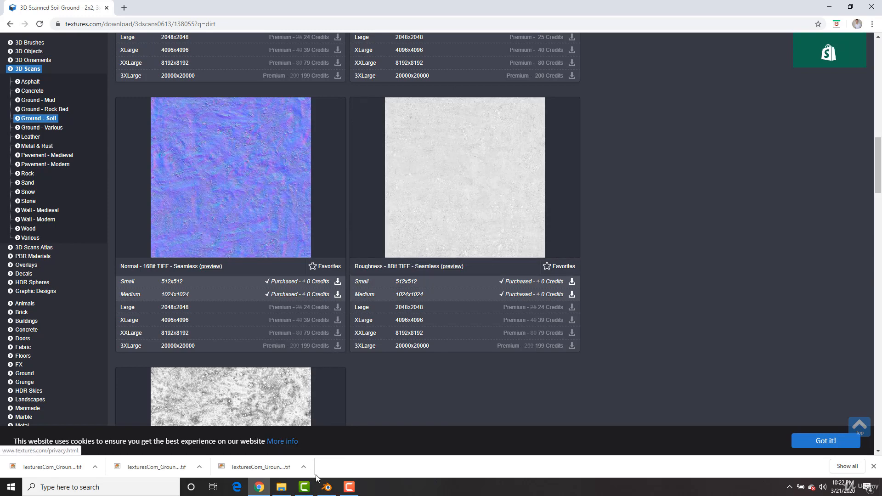
left_click(326, 490)
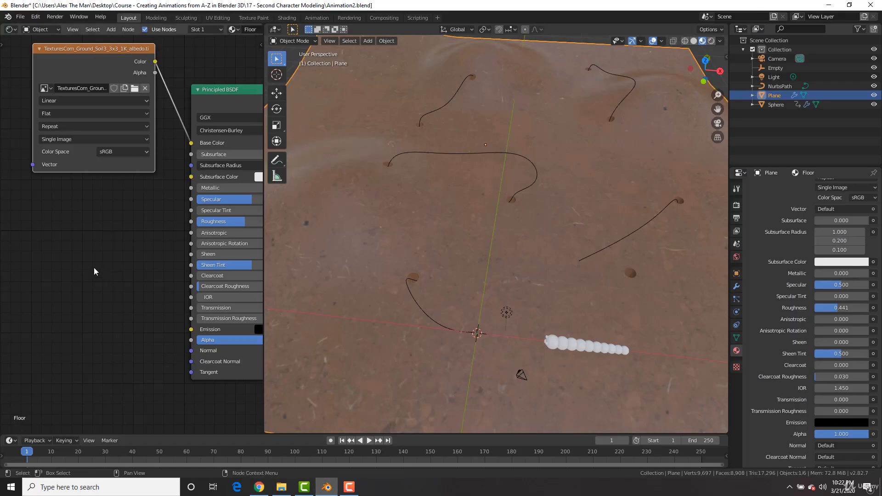
middle_click_drag(48, 261, 94, 241)
key("shift+a")
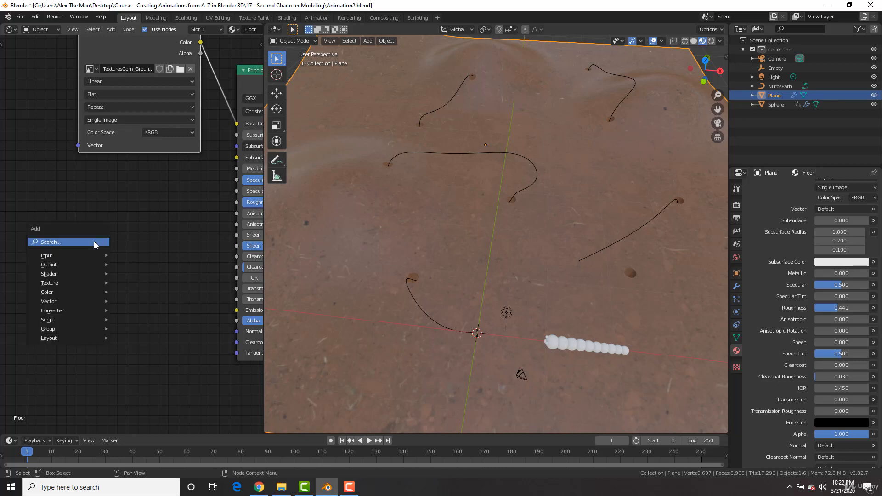
mouse_move(74, 283)
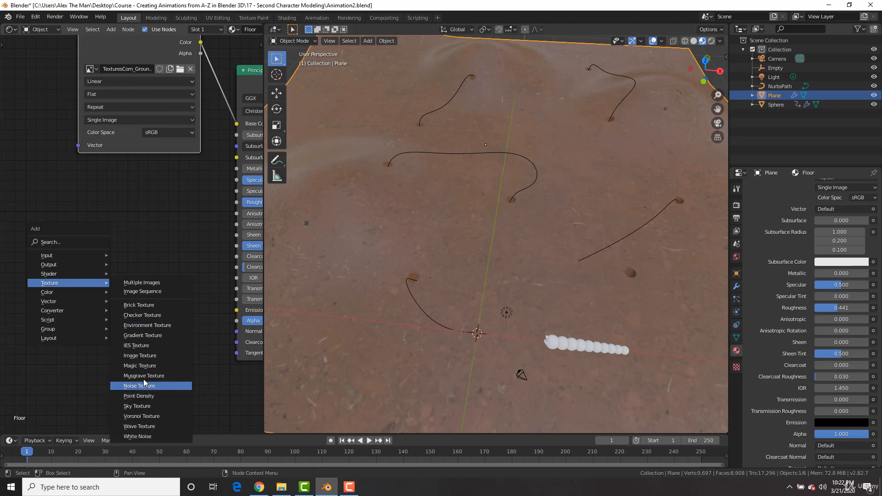
left_click(139, 355)
left_click(51, 204)
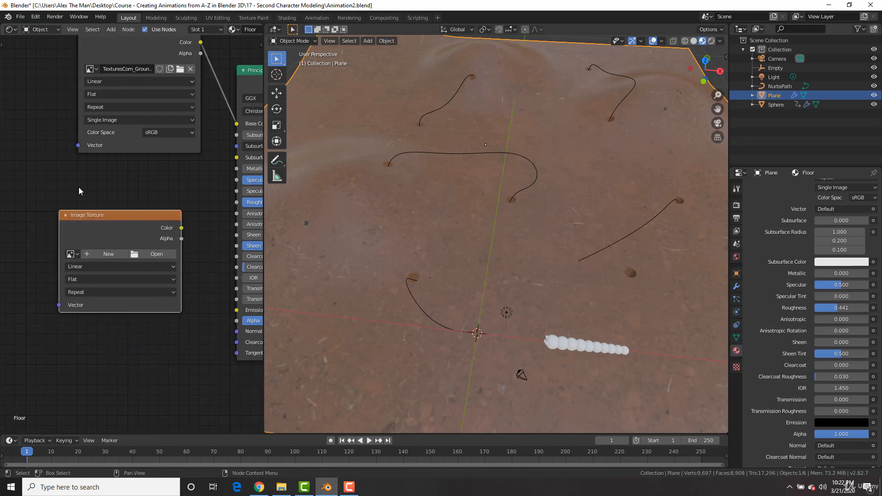
Load TexturesCom_Ground_Soil3_3x3_1K_roughness.tif from the "19 - How to Add Textures" folder into the empty Image Texture node.
middle_click_drag(114, 177, 105, 238)
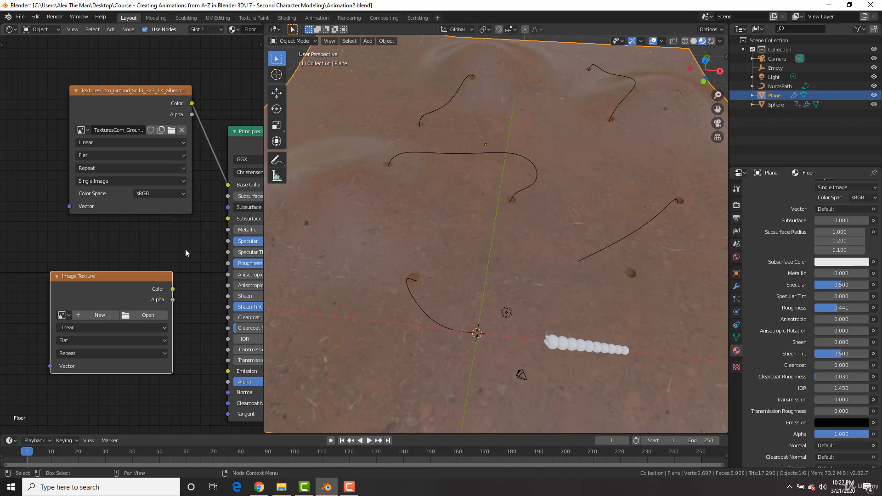
middle_click_drag(149, 291, 131, 244)
left_click(130, 268)
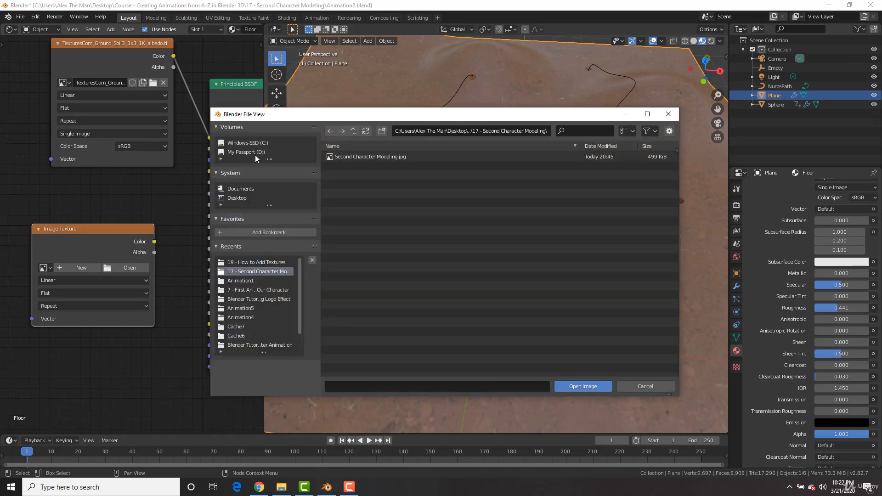
left_click(263, 262)
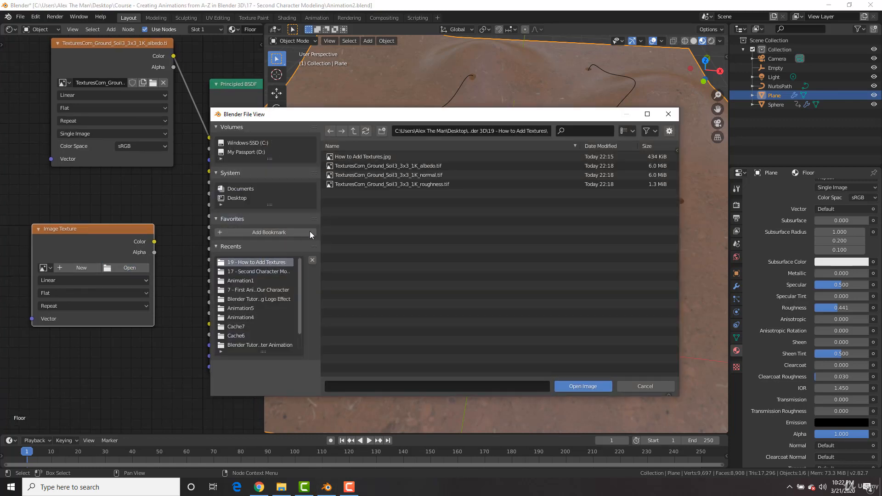
double_click(390, 184)
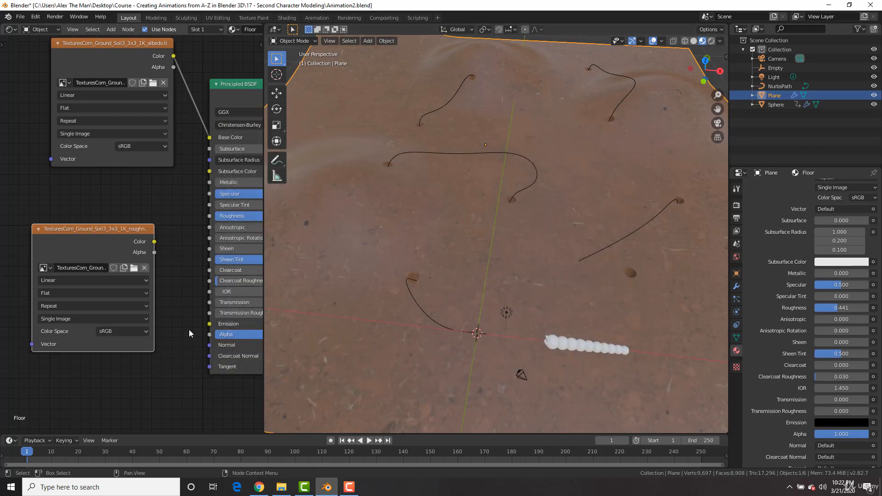
Set the roughness texture's color space to Non-Color and connect its Color output to the Principled BSDF's Roughness input.
left_click(108, 330)
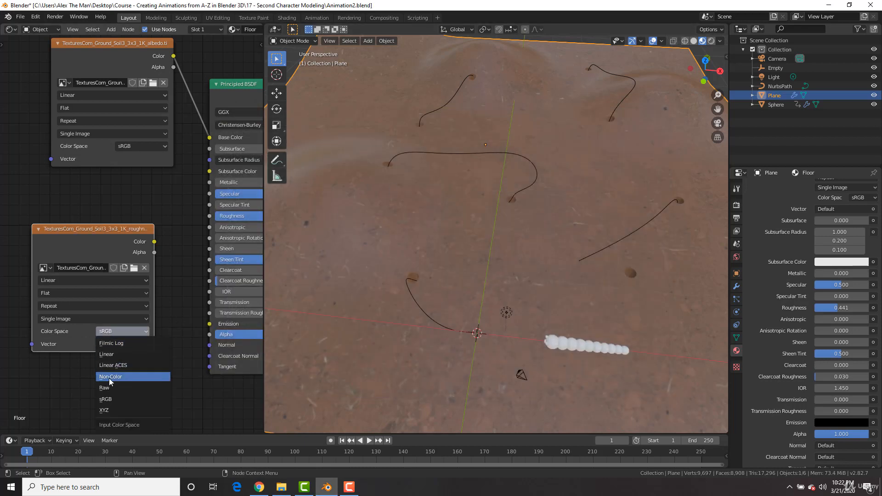
left_click(109, 378)
left_click(112, 330)
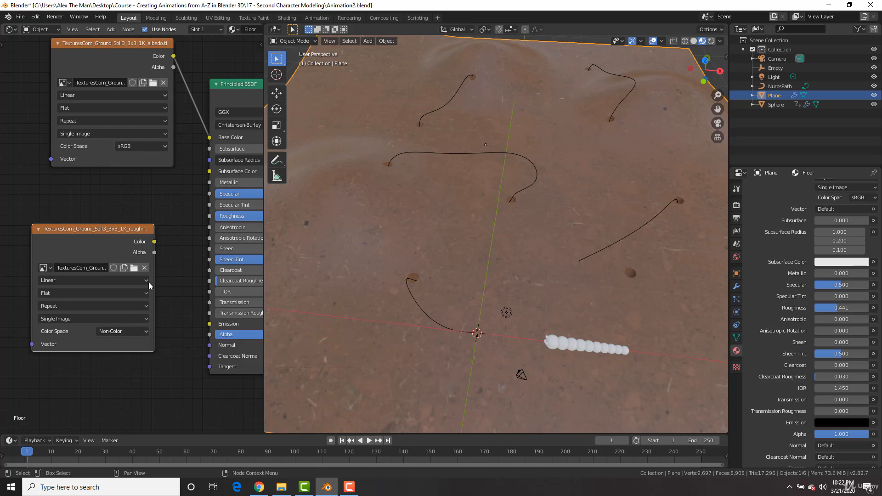
middle_click_drag(156, 244, 109, 254)
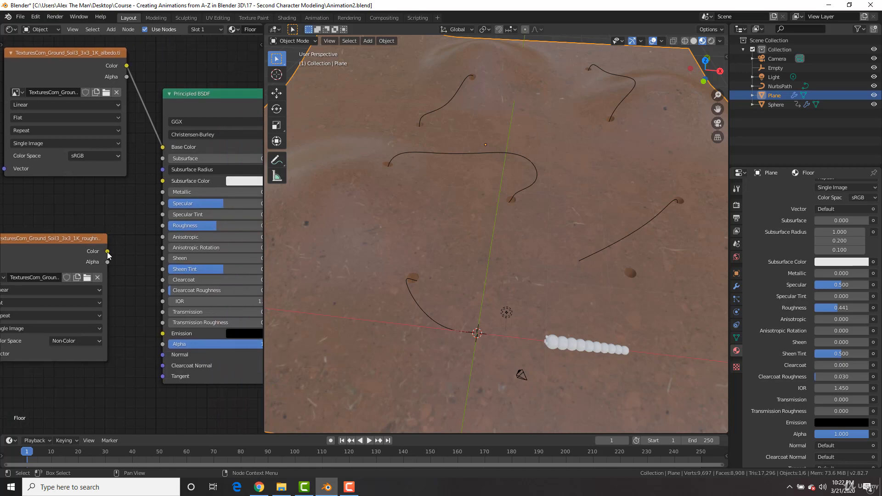
mouse_move(107, 251)
left_mouse_down()
mouse_move(122, 227)
mouse_move(166, 227)
left_mouse_up()
mouse_move(472, 174)
middle_mouse_down()
mouse_move(480, 190)
mouse_move(511, 176)
mouse_move(503, 149)
mouse_move(460, 145)
mouse_move(456, 155)
mouse_move(478, 169)
middle_mouse_up()
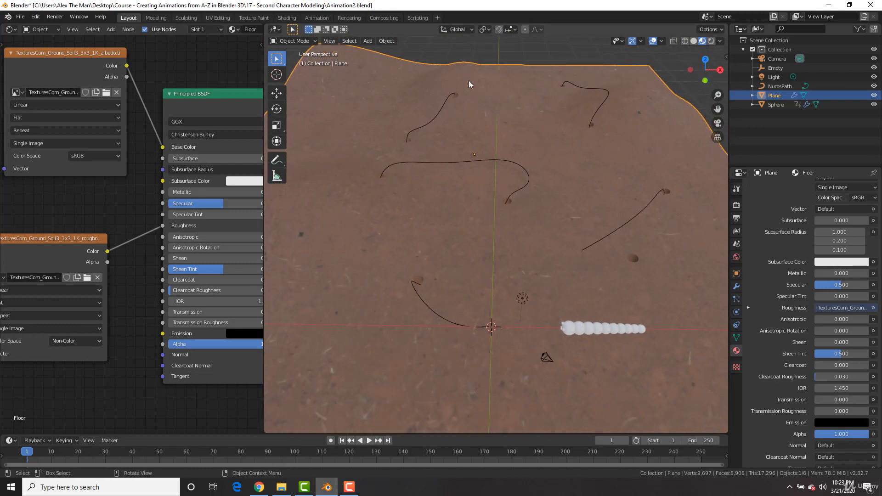
Add an Image Texture node below the roughness texture node in the Floor material.
middle_click_drag(567, 93, 531, 136)
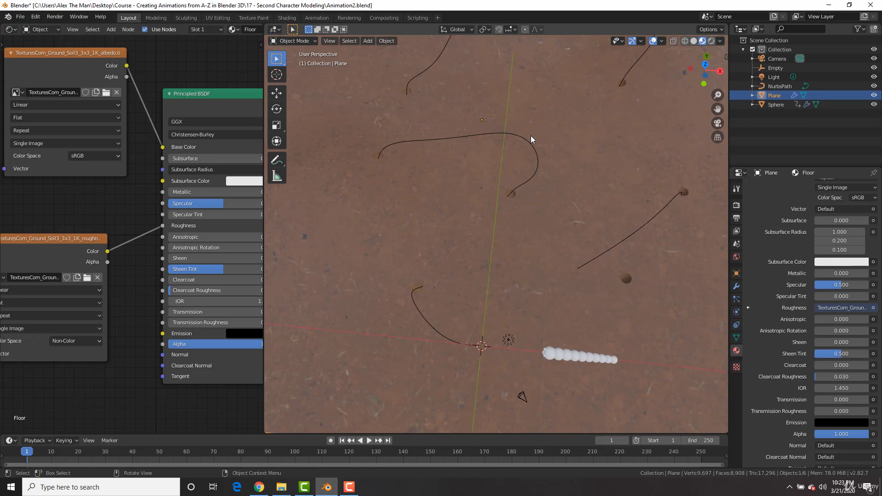
left_click_drag(82, 238, 90, 200)
middle_click_drag(120, 232, 150, 171)
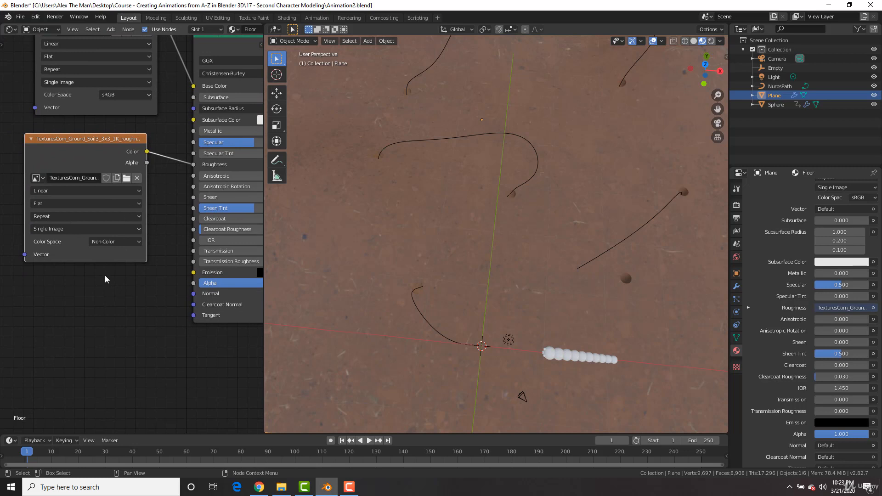
middle_click_drag(105, 279, 123, 274)
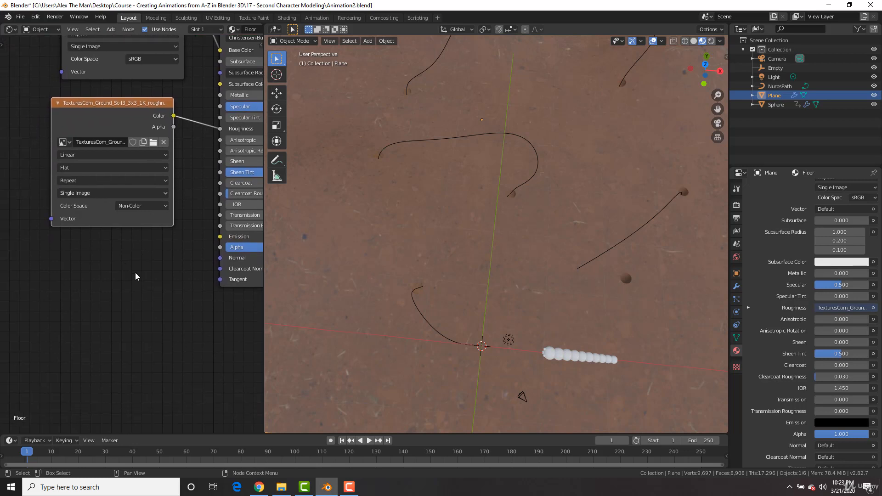
key("shift+a")
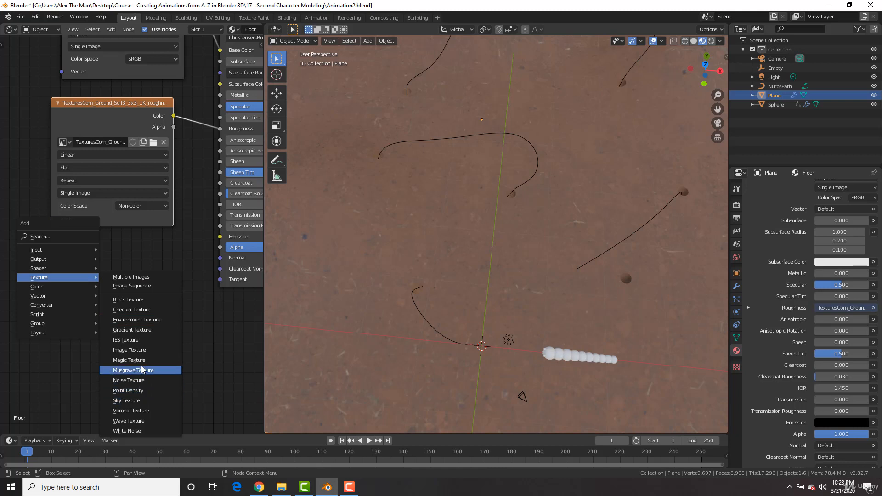
left_click(138, 350)
left_click(33, 251)
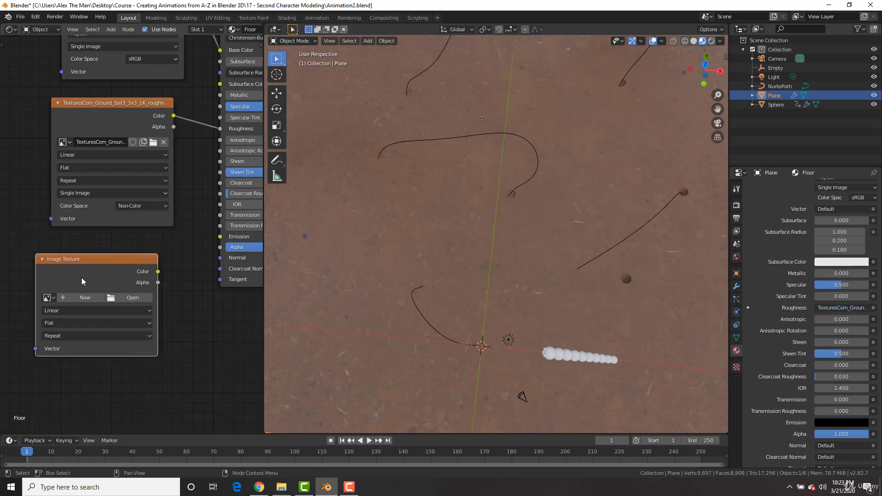
Load TexturesCom_Ground_Soil3_3x3_1K_normal.tif from the "19 - How to Add Textures" folder into the empty Image Texture node.
left_click(127, 297)
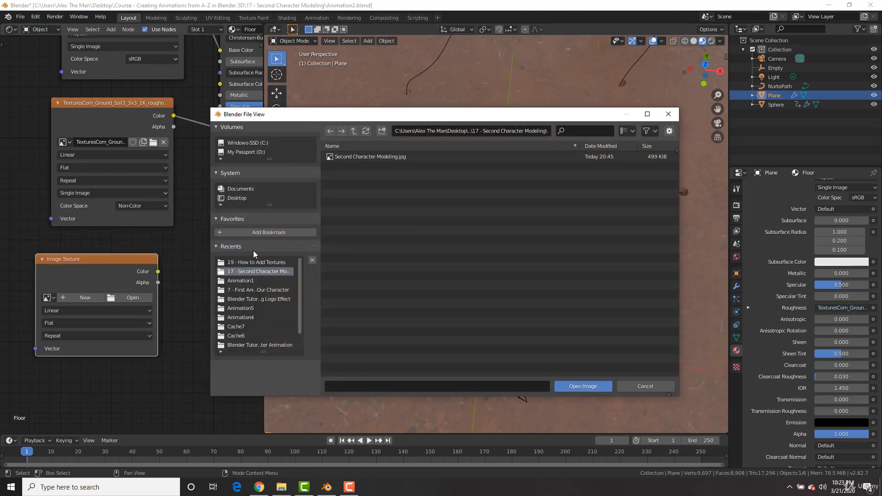
left_click(254, 262)
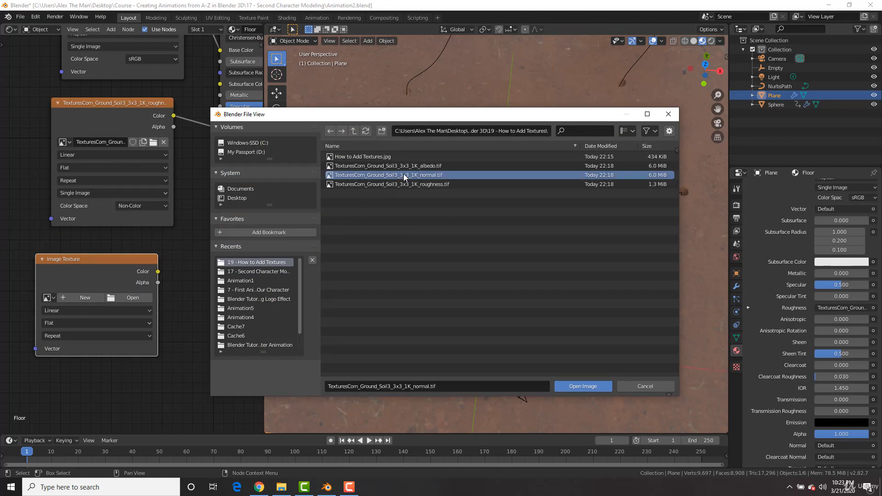
double_click(403, 174)
Set the normal texture's color space to Non-Color and connect its Color output to the Principled BSDF's Normal input.
left_click(139, 361)
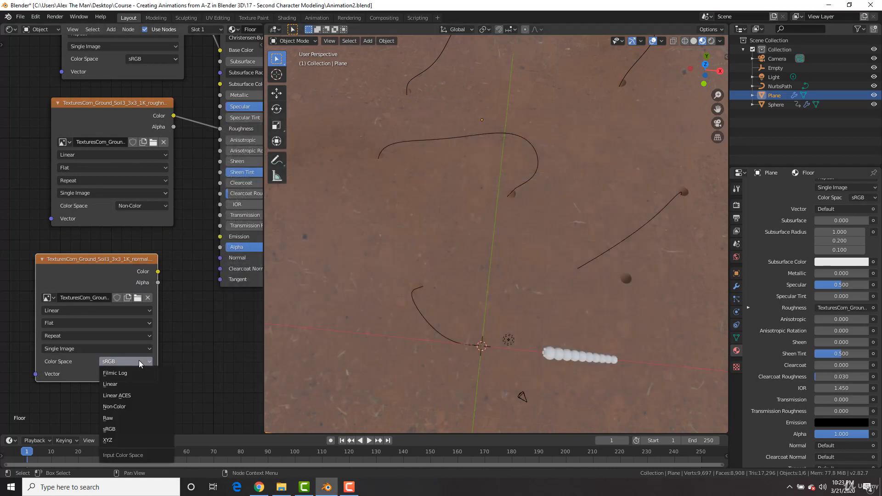
left_click(124, 406)
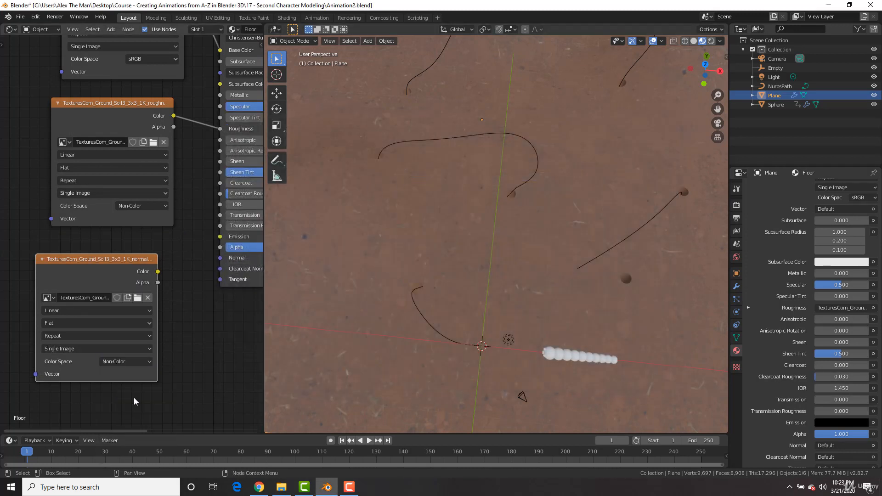
middle_click_drag(194, 299, 167, 297)
left_click_drag(114, 262, 189, 261)
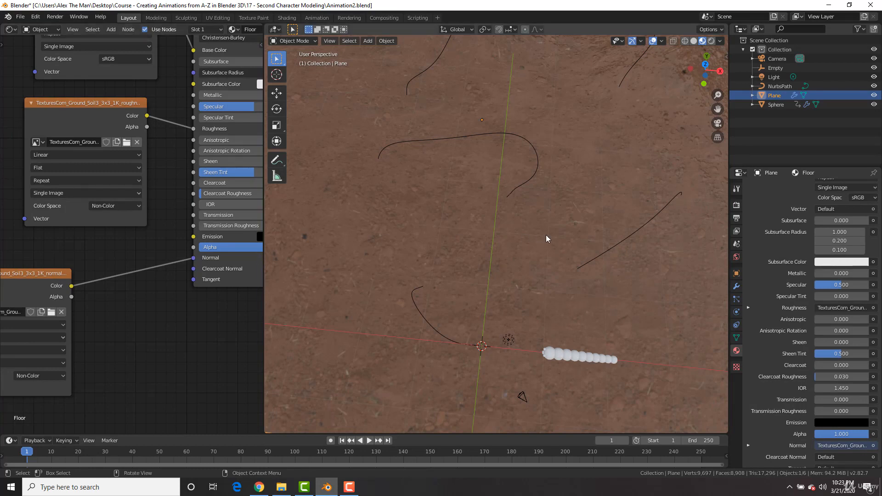
middle_click_drag(545, 241, 541, 197)
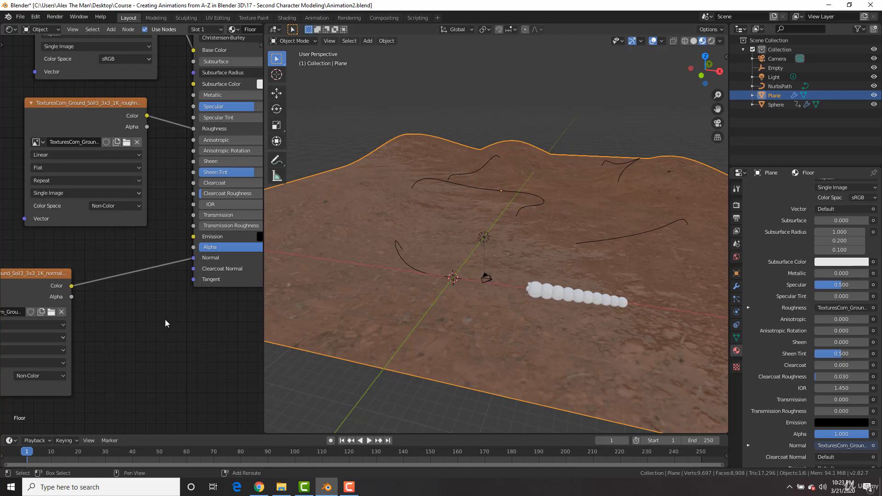
Insert a Normal Map node on the link between the normal texture and the Principled BSDF's Normal input.
key("shift+a")
mouse_move(139, 338)
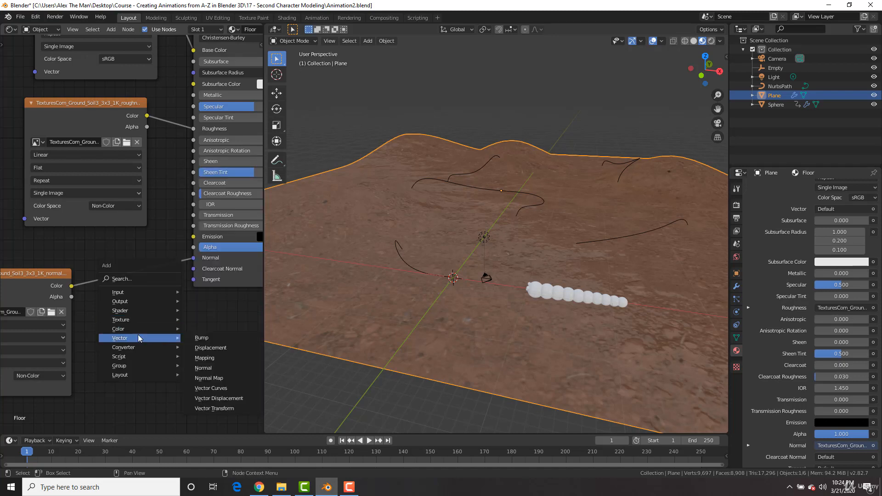
left_click(209, 377)
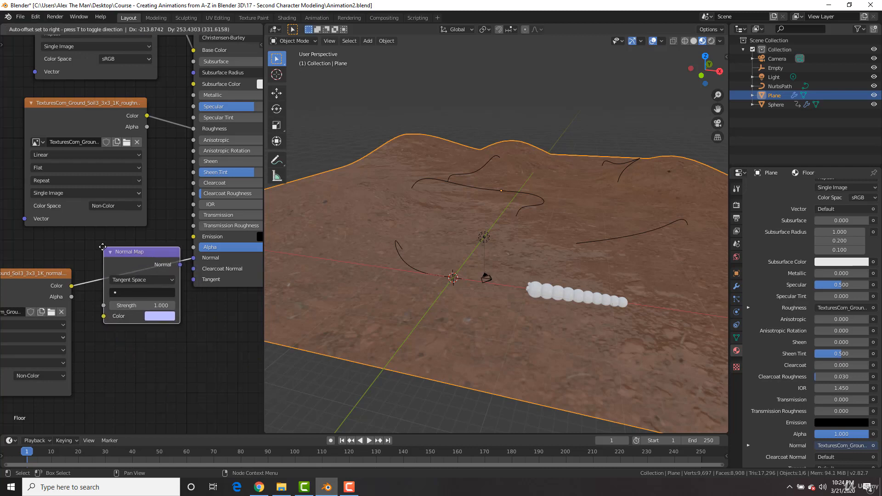
left_click(105, 246)
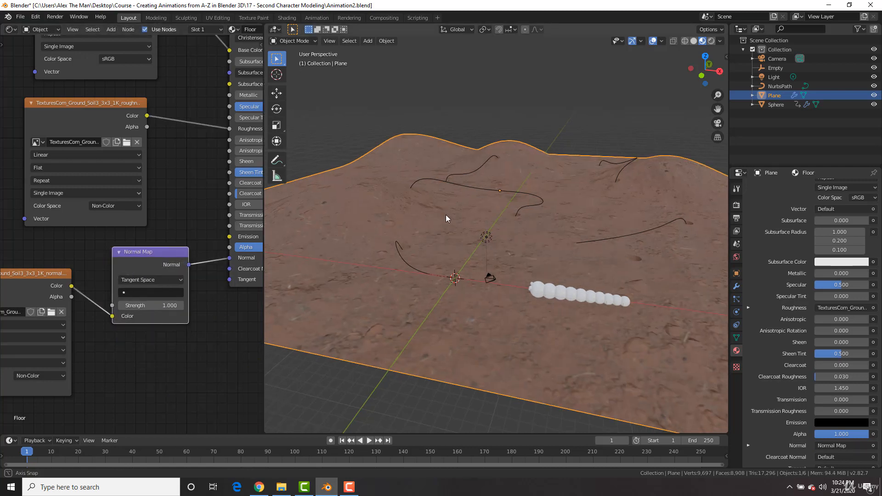
middle_click_drag(445, 214, 447, 247)
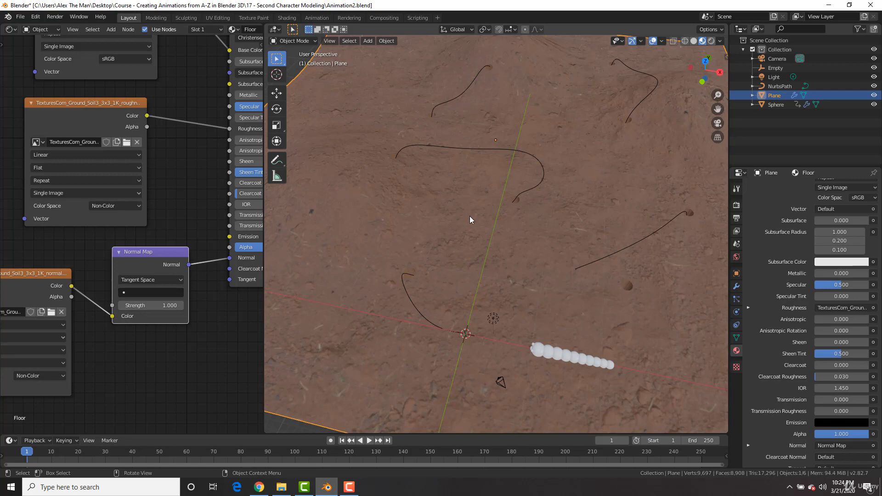
middle_click_drag(453, 248, 465, 349)
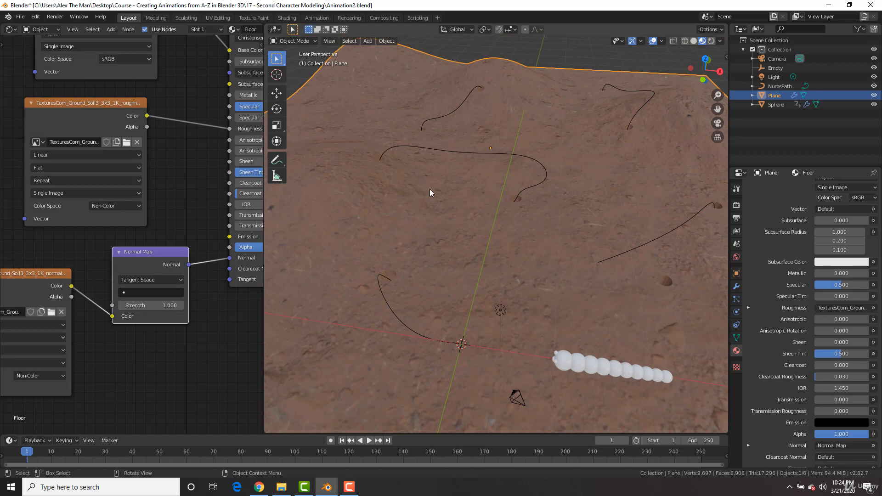
key("Tab")
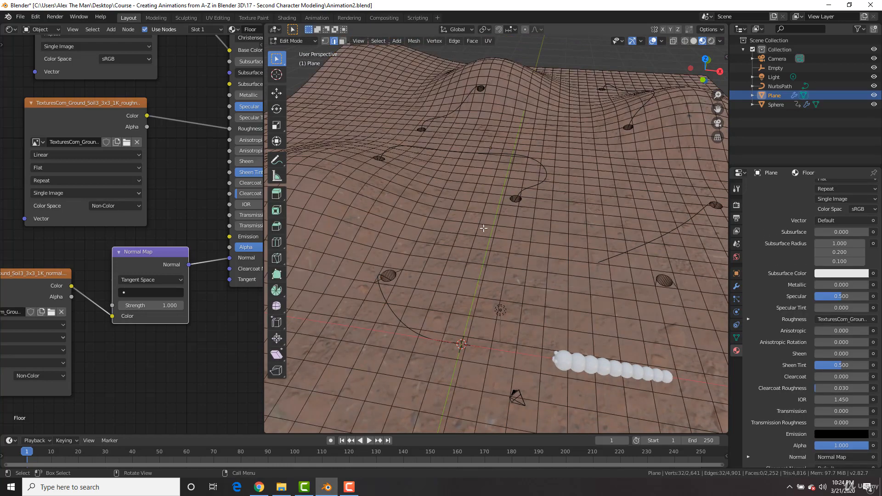
key("1")
left_click(451, 257)
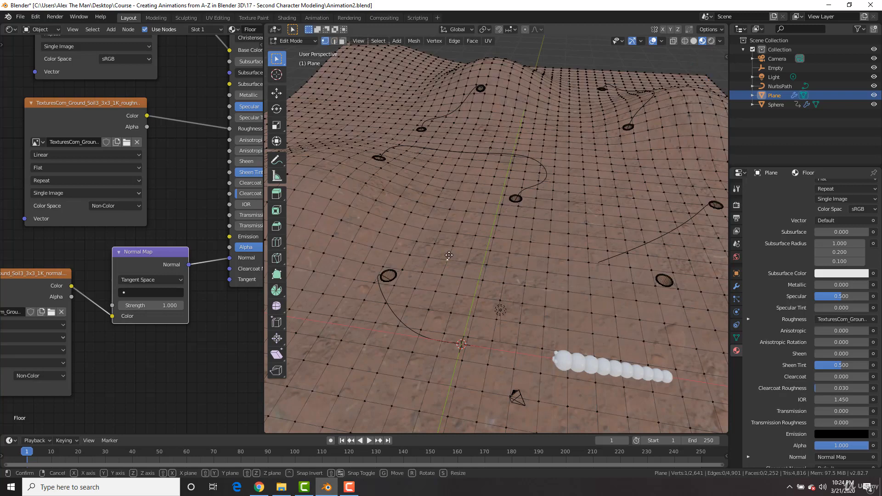
key("g")
right_click(462, 235)
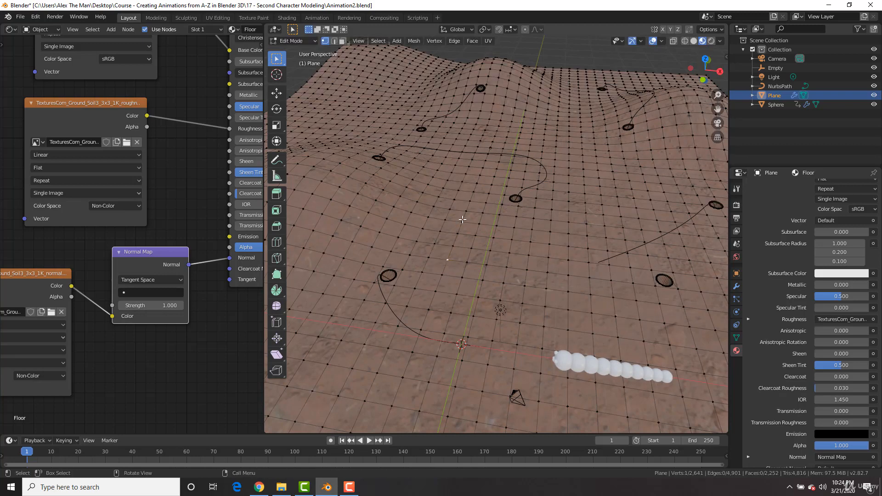
key("Tab")
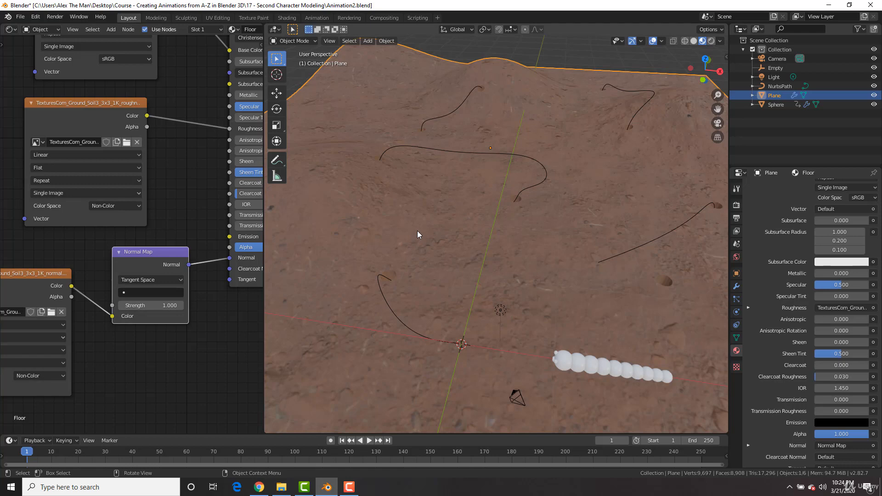
Try a Normal Map strength of 10 to exaggerate the ground's relief.
left_click(144, 306)
type("10")
key("Return")
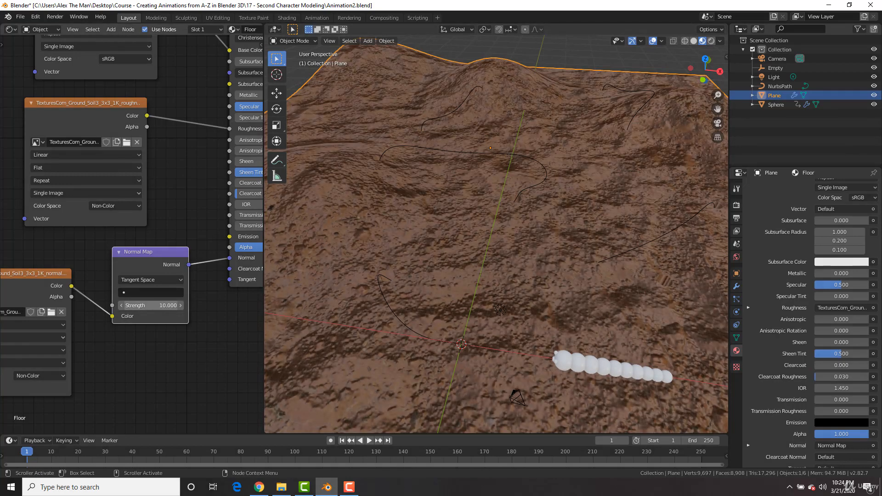
scroll(487, 159, "down", 3)
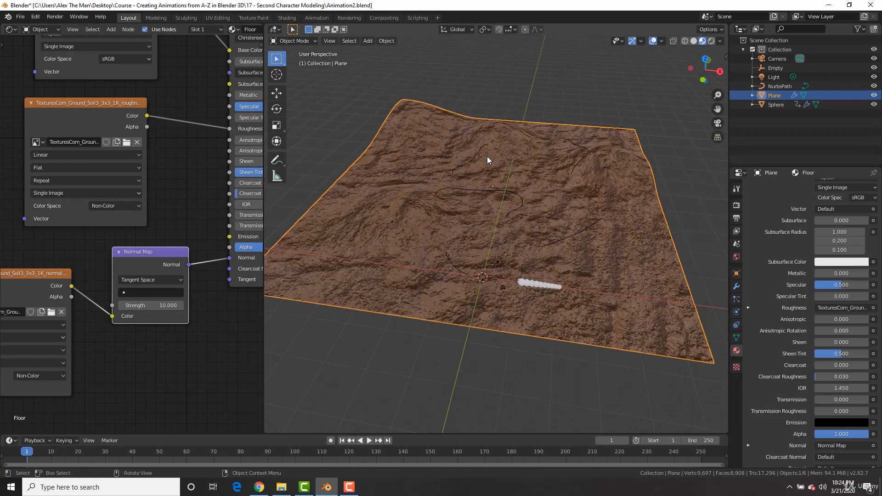
middle_click_drag(516, 173, 513, 227)
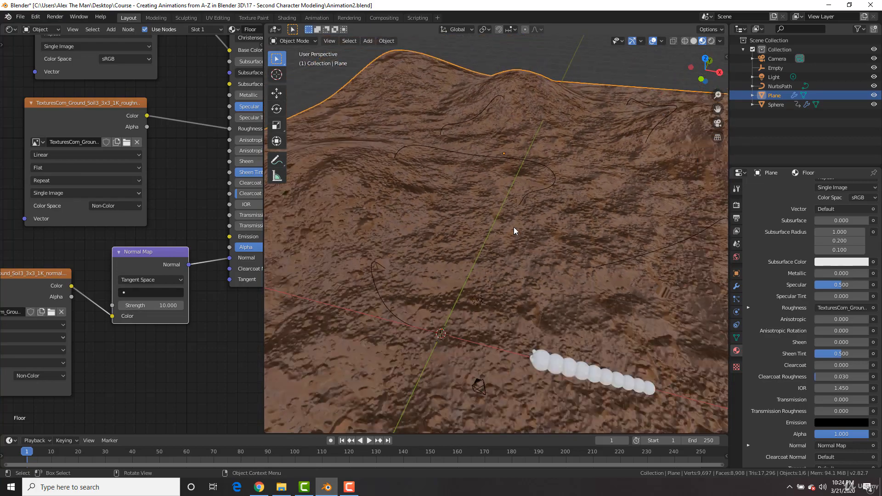
Compare the plane's mesh in Edit Mode with the textured surface in Object Mode.
key("Tab")
scroll(513, 227, "down", 2)
scroll(513, 227, "up", 4)
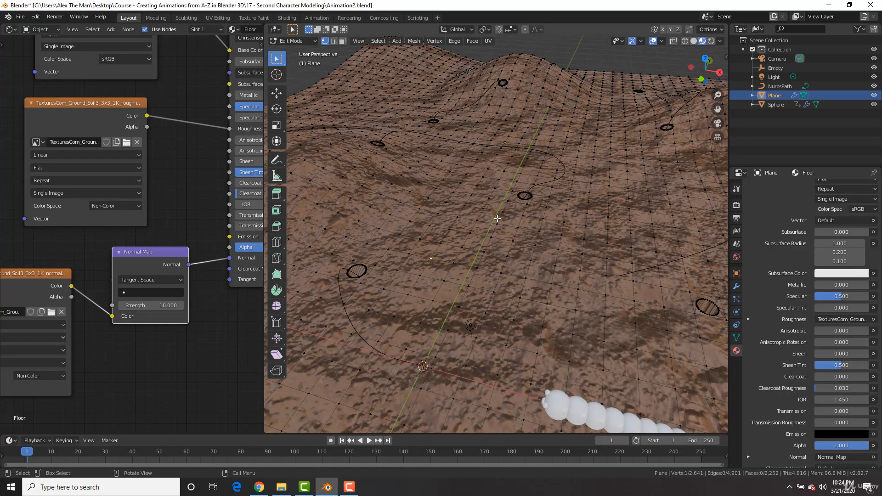
key("Tab")
key("Tab")
key("Tab")
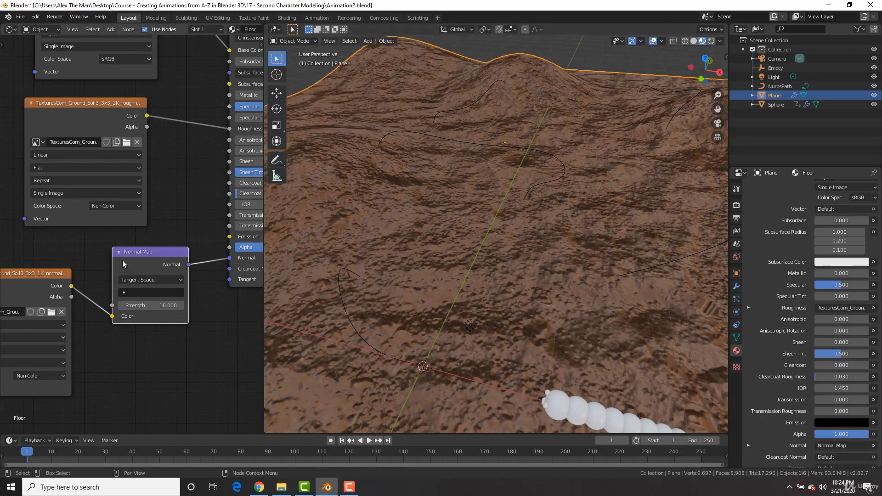
scroll(458, 196, "down", 4)
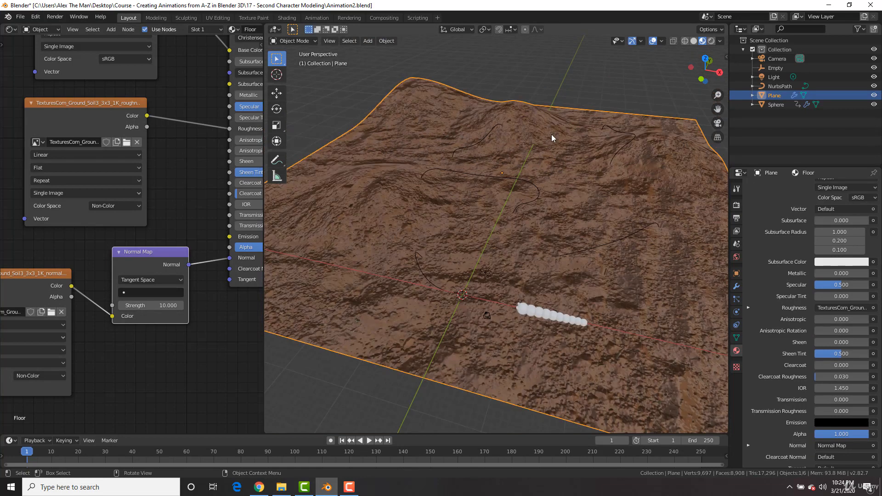
middle_click_drag(551, 134, 513, 204)
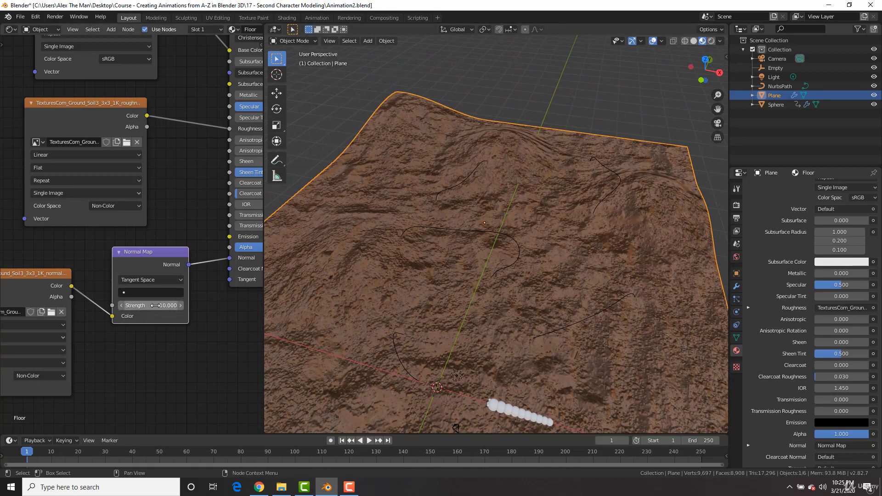
Try Normal Map strengths of 2, 3 and 2.6 to compare the ground's bumpiness.
left_click(152, 305)
type("2")
key("Return")
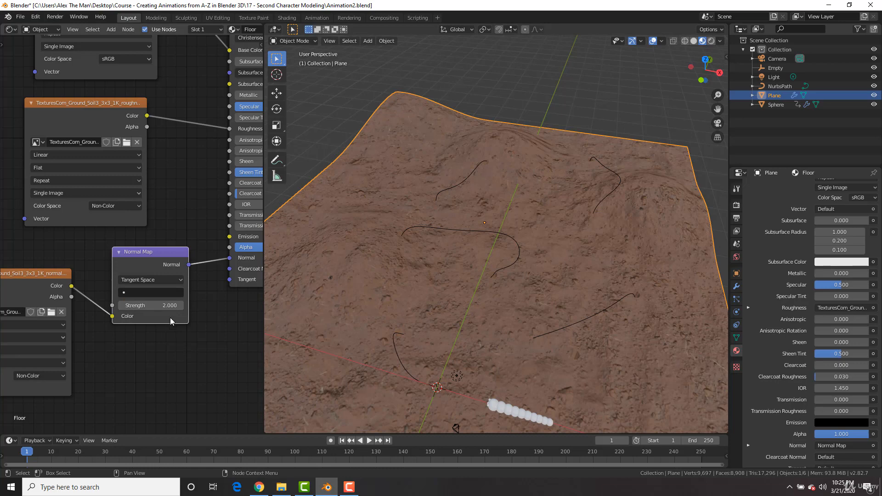
left_click(167, 305)
type("3")
key("Return")
middle_click_drag(502, 194, 477, 159)
mouse_move(161, 305)
left_mouse_down()
mouse_move(133, 306)
mouse_move(151, 305)
left_mouse_up()
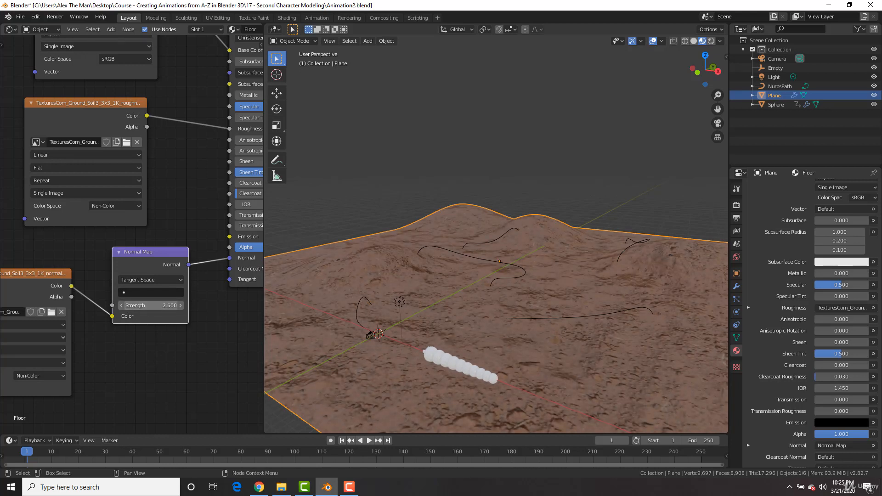
middle_click_drag(418, 288, 470, 306)
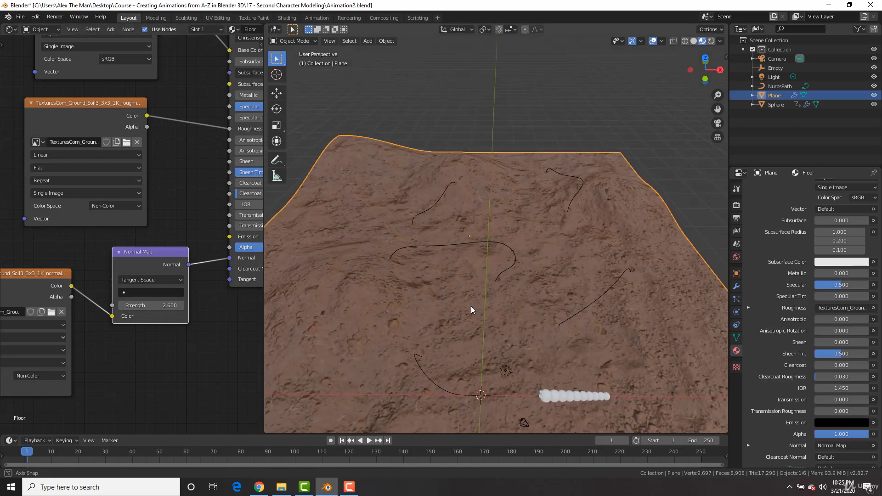
Set the Normal Map node's strength to 2.
left_click(151, 306)
type("2")
key("Return")
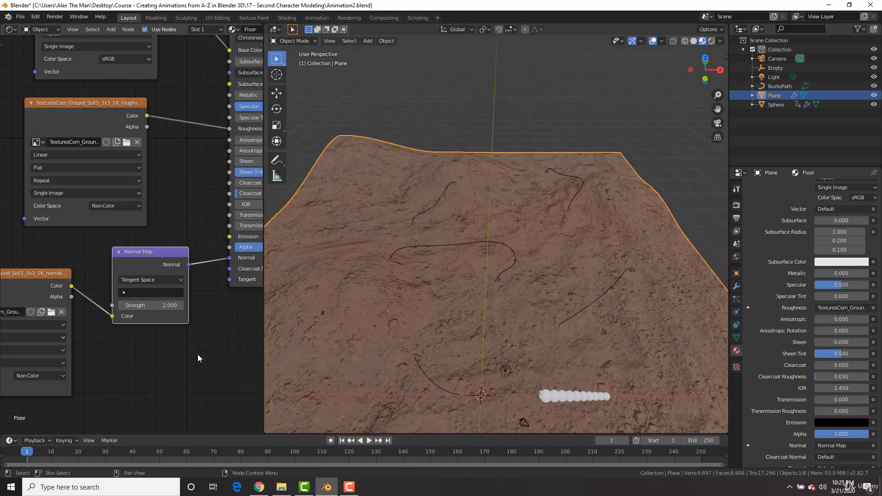
Play the animation to check the character's movement over the textured ground, and stop playback.
scroll(497, 277, "up", 3)
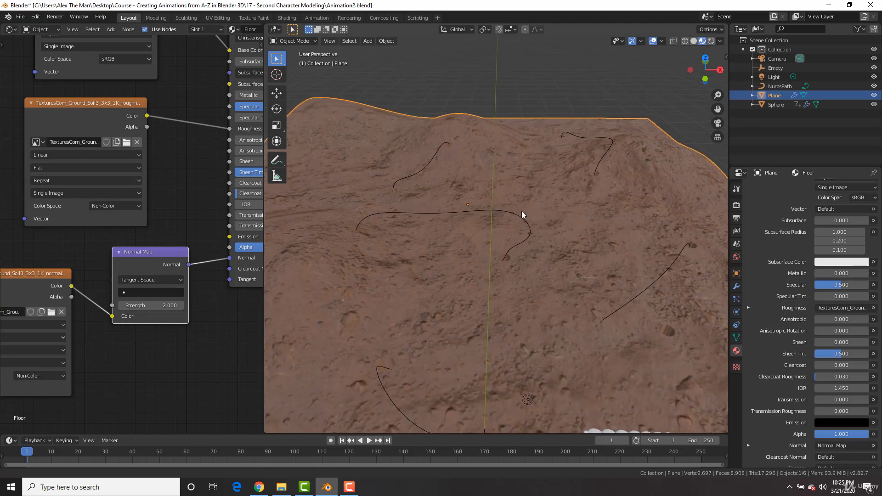
scroll(519, 207, "down", 2)
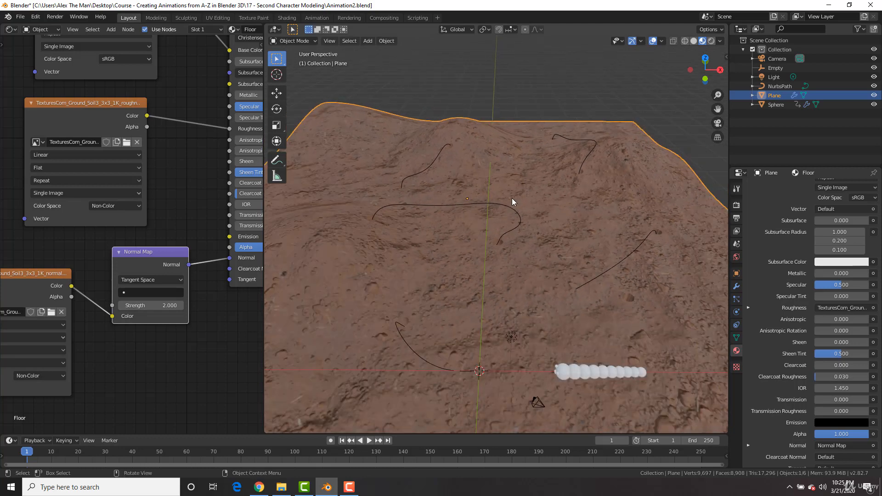
key("space")
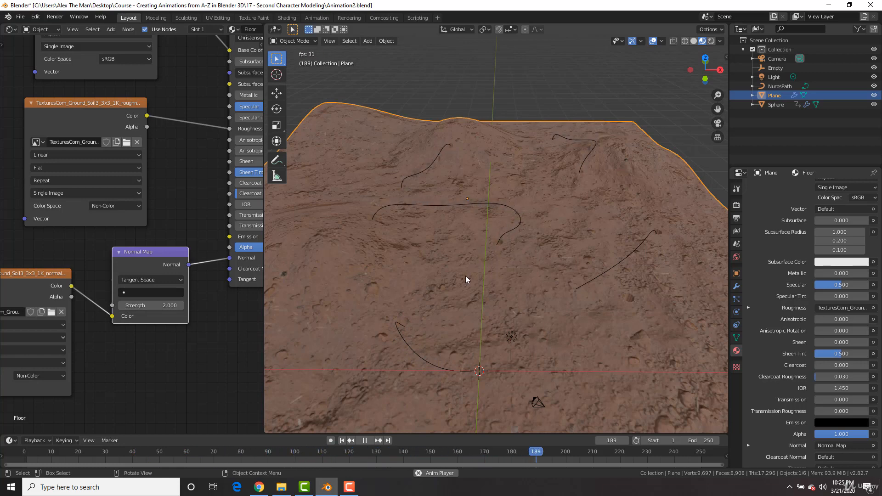
key("space")
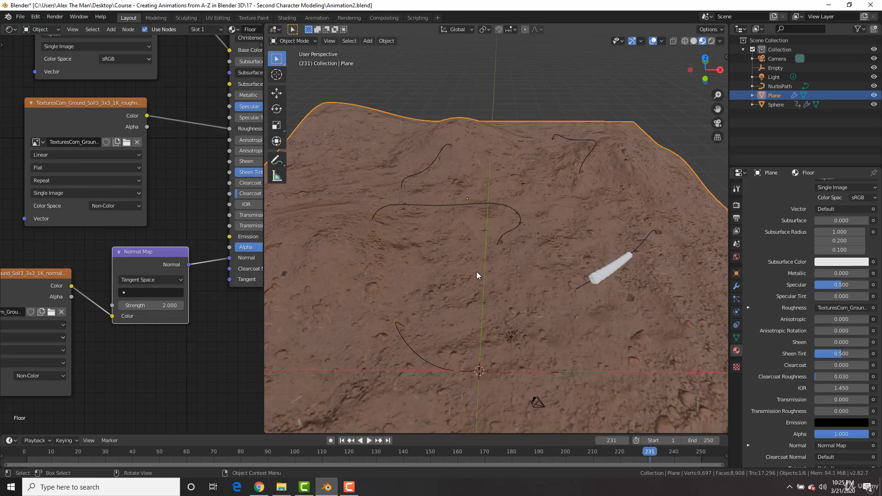
Examine the textured ground close up, as a whole and from a lower angle.
scroll(476, 271, "up", 10)
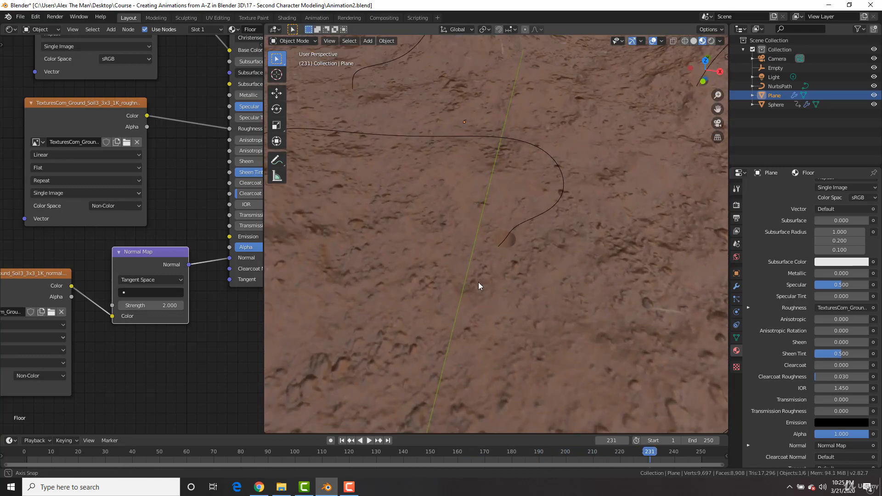
mouse_move(478, 282)
middle_mouse_down()
mouse_move(392, 251)
mouse_move(415, 237)
mouse_move(445, 247)
mouse_move(493, 287)
middle_mouse_up()
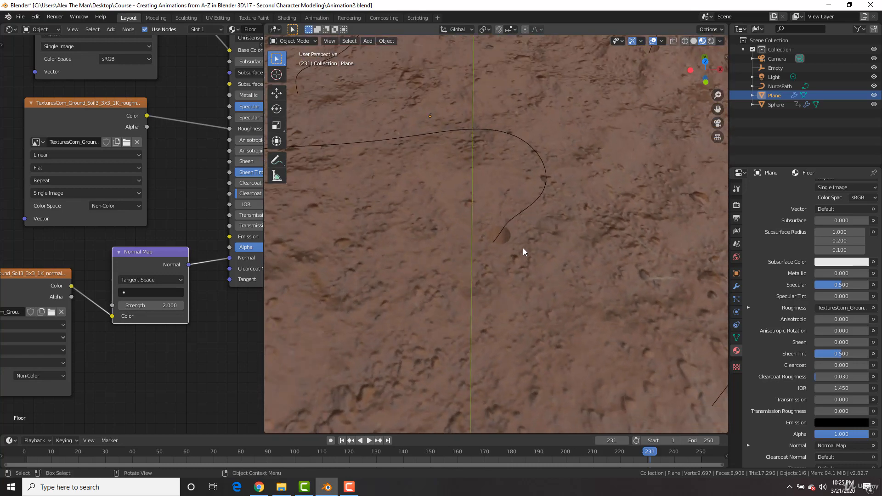
scroll(523, 248, "down", 6)
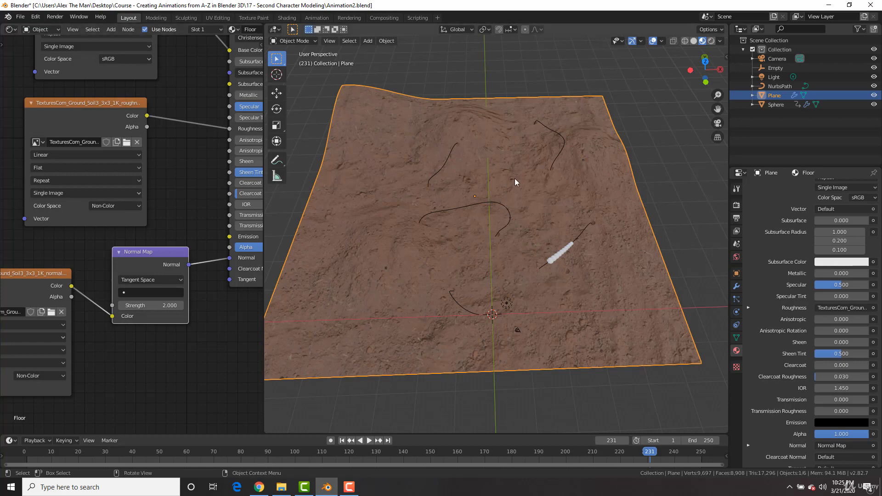
scroll(517, 180, "up", 4)
middle_click_drag(550, 262, 508, 233)
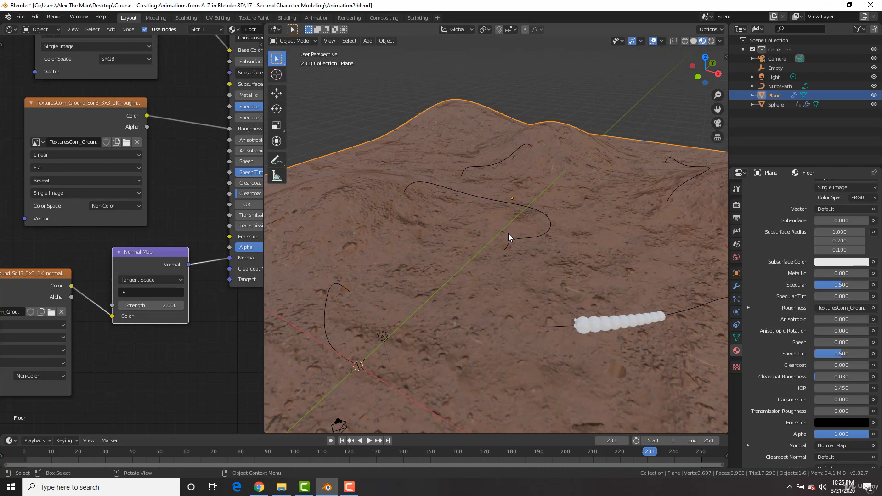
Replace the node editor with the UV Editor and display the plane's full UV layout in Edit Mode with the entire mesh selected.
left_click(11, 29)
left_click(29, 84)
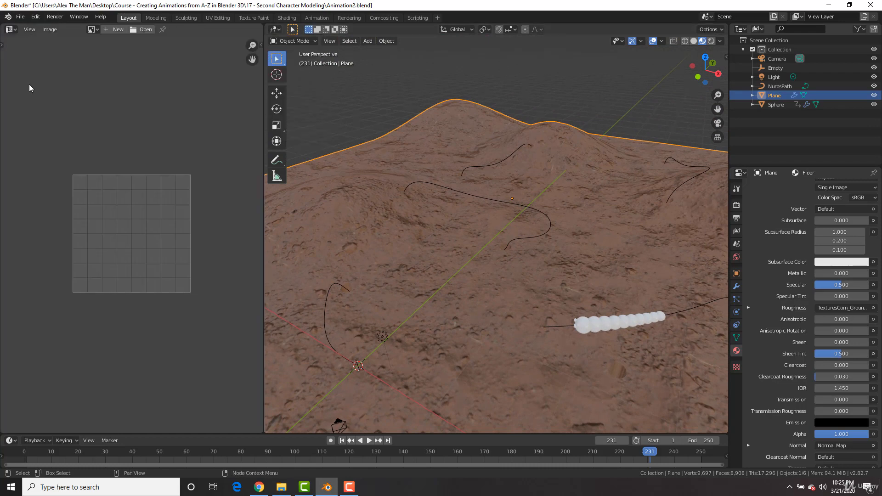
key("Tab")
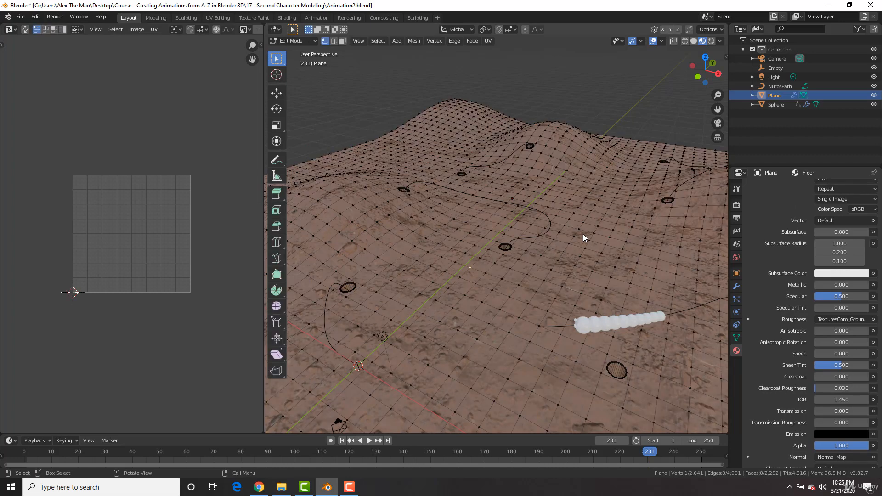
scroll(583, 234, "down", 4)
key("a")
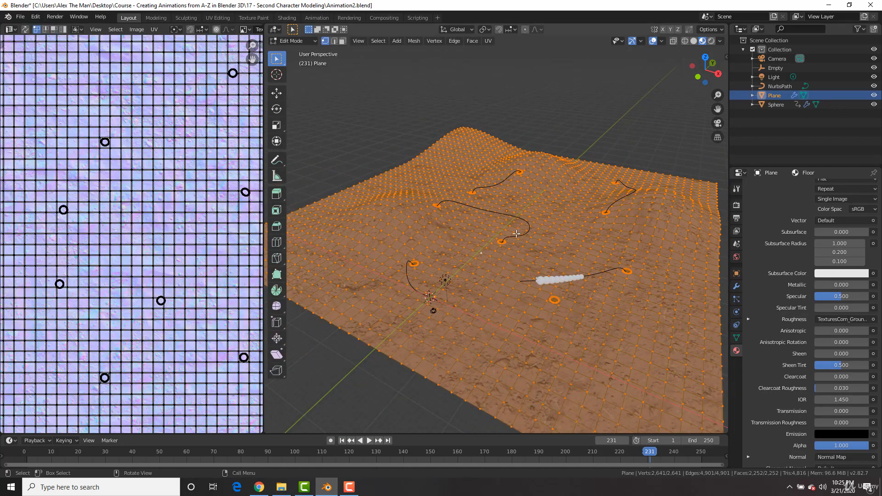
key("Home")
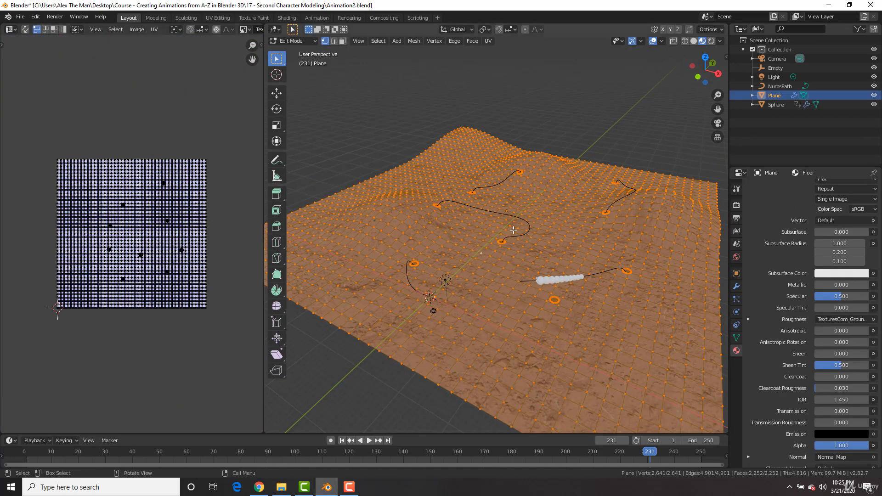
Compare the plane's mesh with its UV layout and try the standard Unwrap on the whole mesh.
middle_click_drag(535, 213, 535, 239)
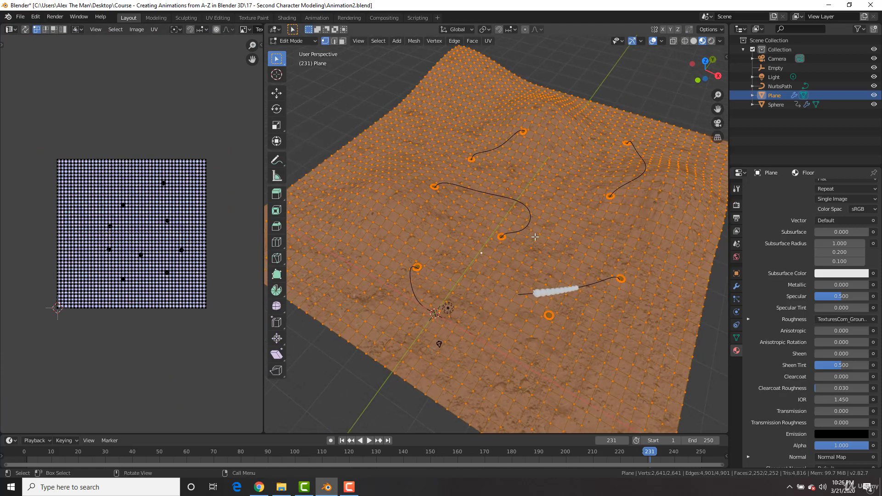
scroll(547, 225, "up", 2)
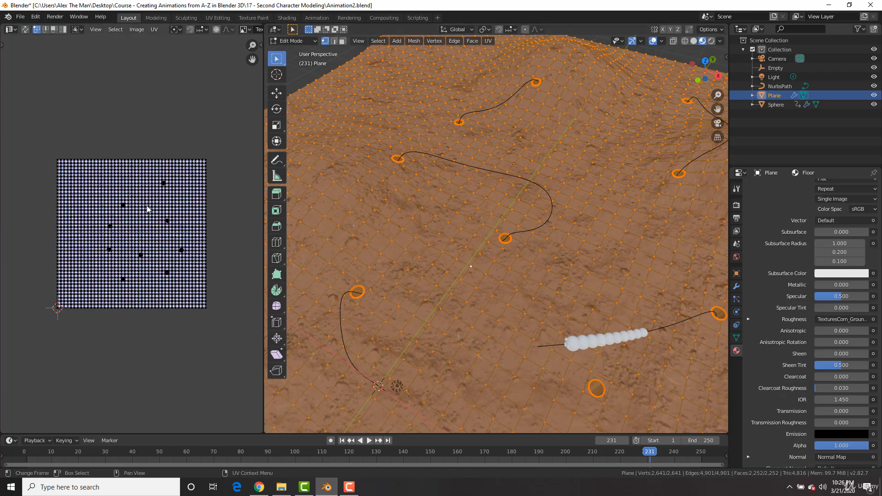
scroll(131, 203, "up", 2)
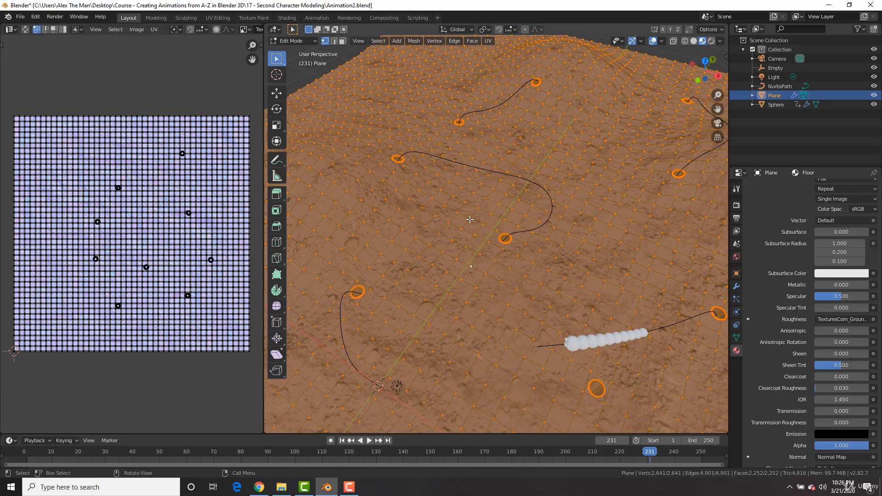
scroll(505, 173, "up", 2)
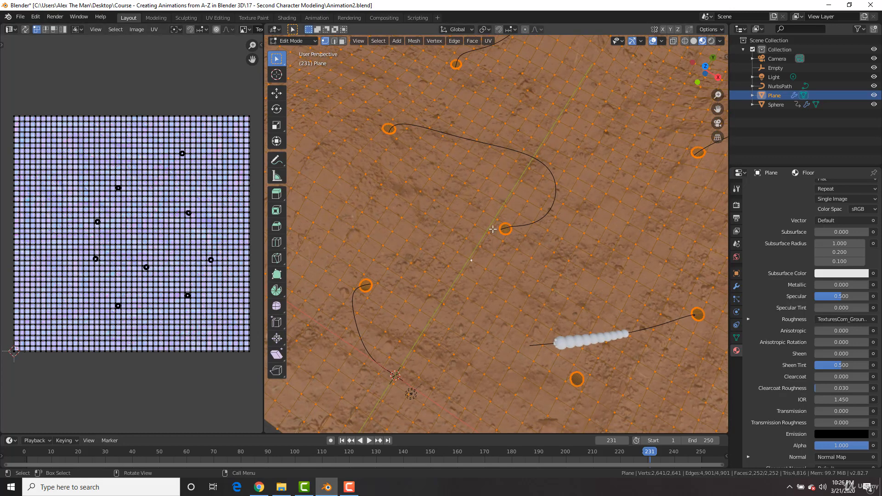
scroll(518, 169, "down", 2)
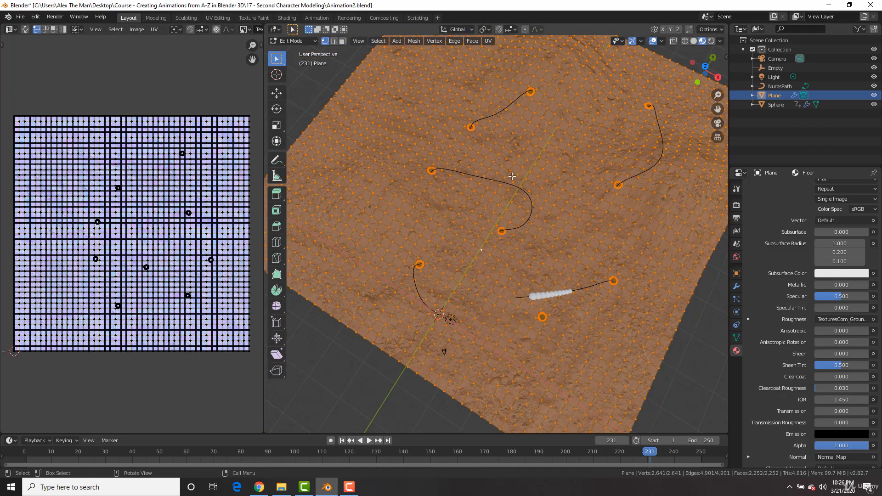
middle_click_drag(550, 206, 549, 196)
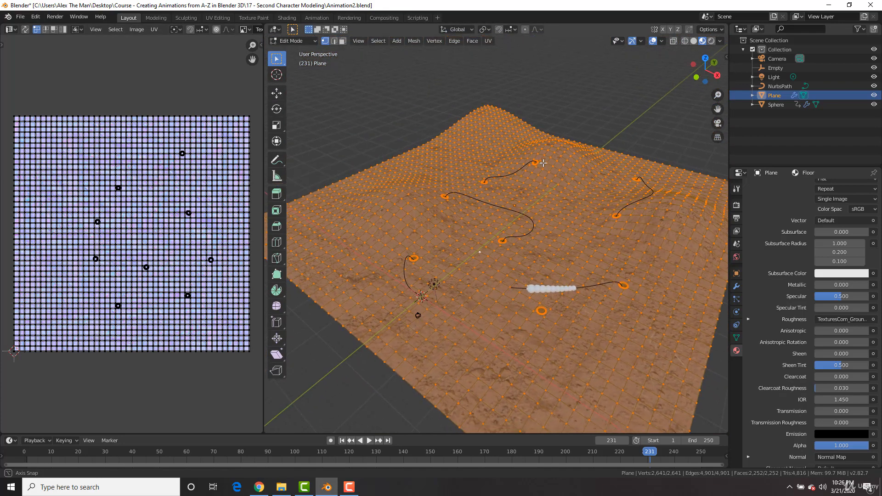
key("u")
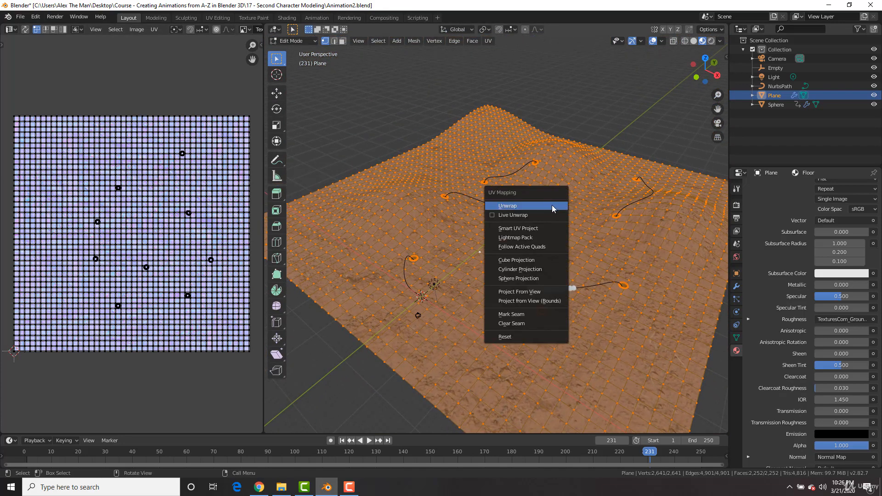
left_click(552, 205)
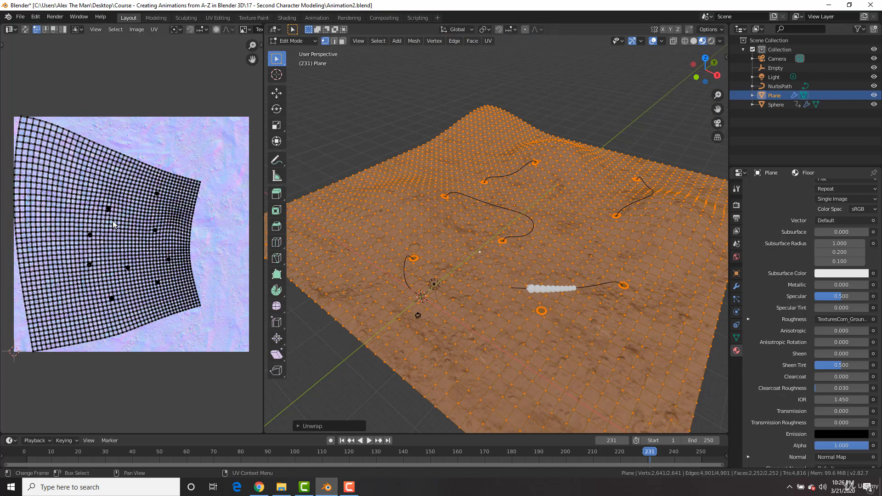
Try Project From View on the whole plane from a low perspective angle.
middle_click_drag(527, 254, 524, 244)
key("u")
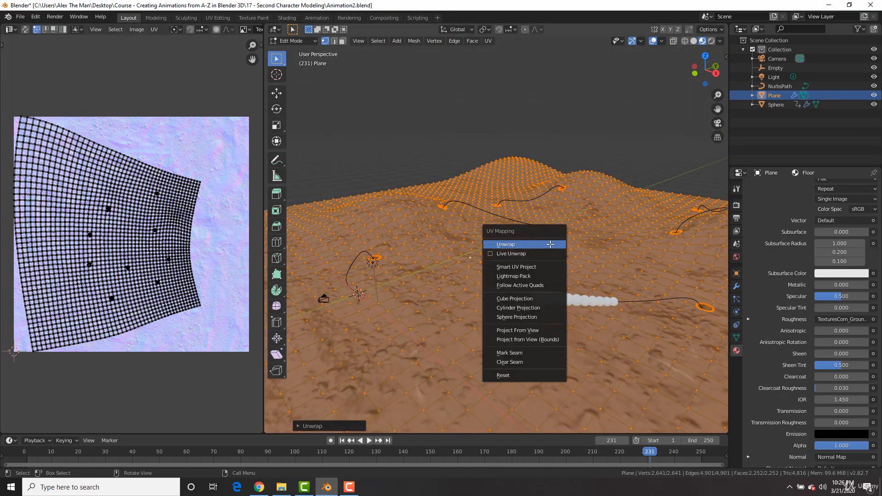
left_click(523, 330)
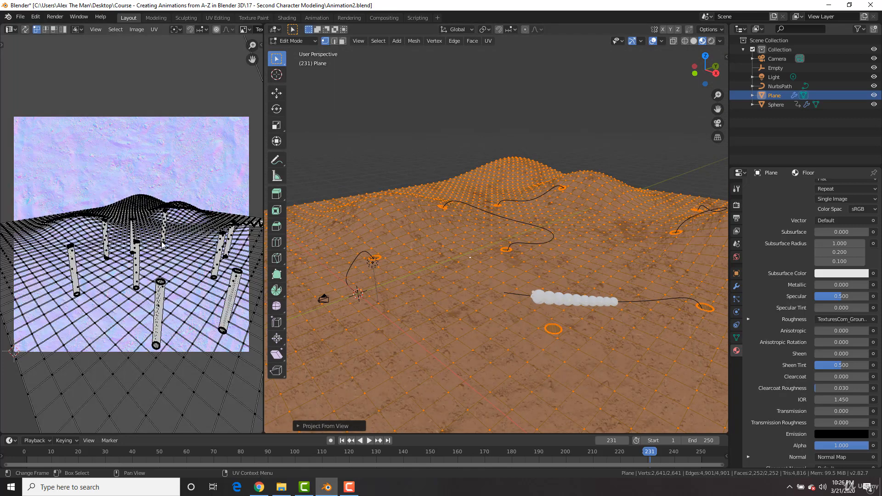
scroll(164, 246, "down", 3)
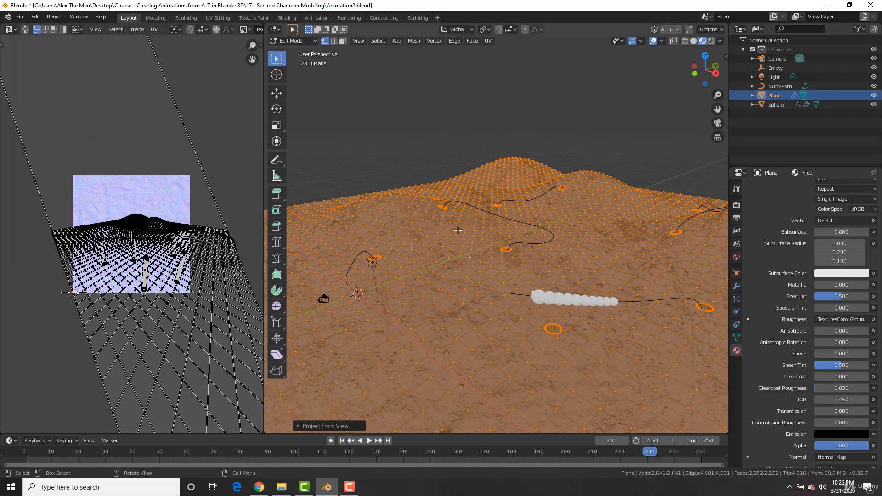
Inspect the projected soil texture in Object Mode from above, ending in the top orthographic view with the whole plane in sight.
key("Tab")
middle_click_drag(542, 206, 552, 227)
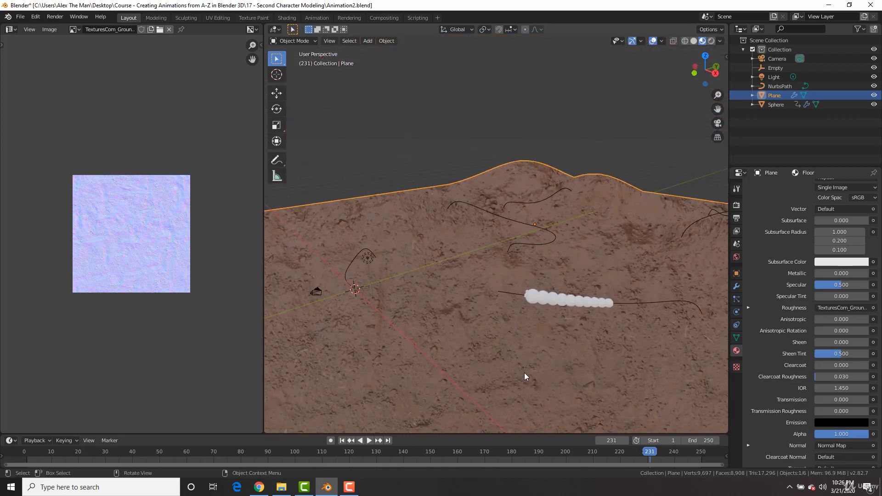
middle_click_drag(516, 137, 534, 229)
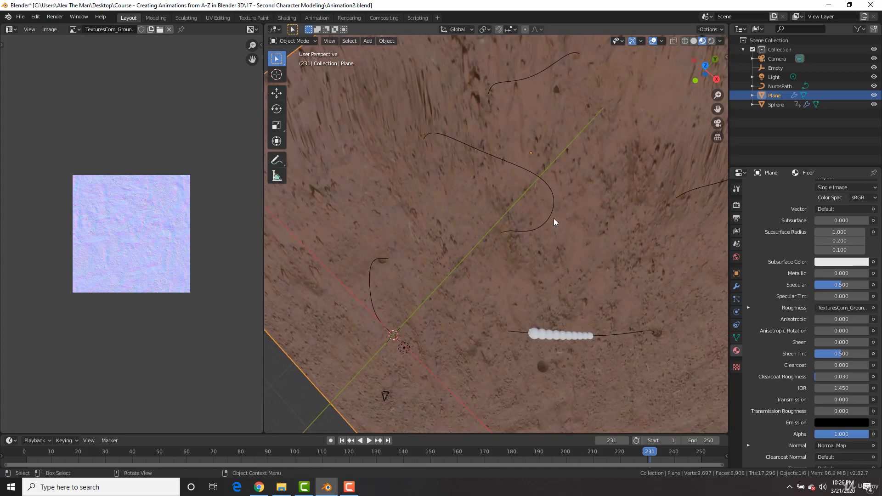
key("KP_7")
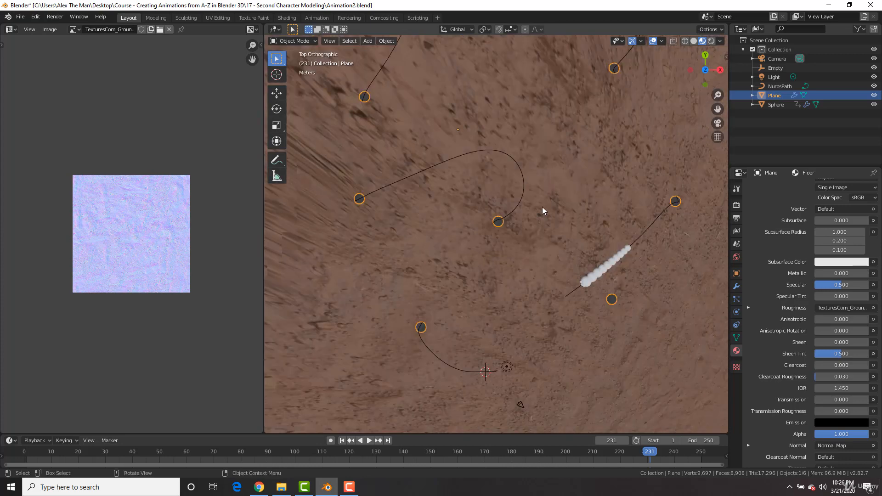
scroll(533, 189, "down", 4)
scroll(526, 181, "down", 2)
Try the standard Unwrap on the whole plane from the top view and inspect the texture in Object Mode.
key("Tab")
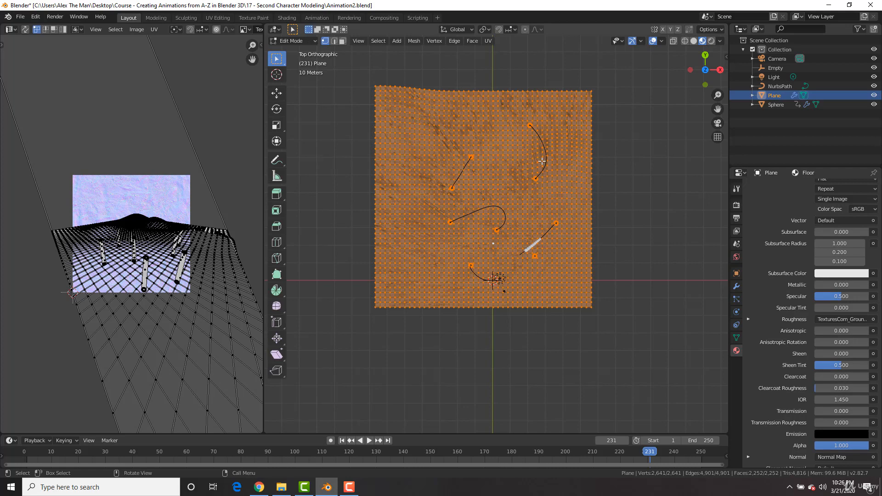
key("u")
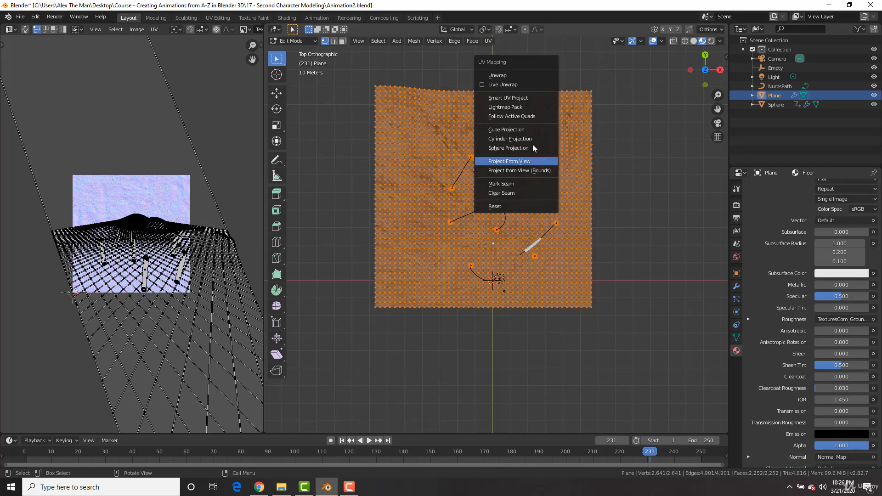
left_click(512, 75)
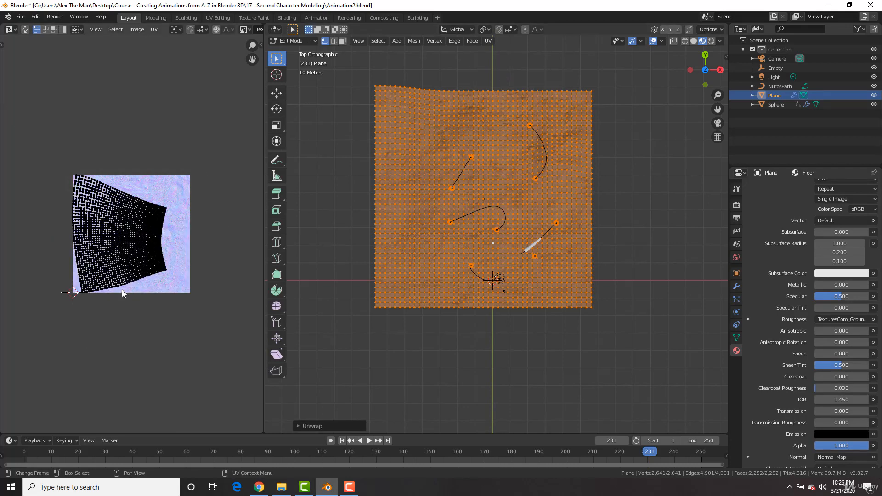
scroll(145, 249, "up", 3)
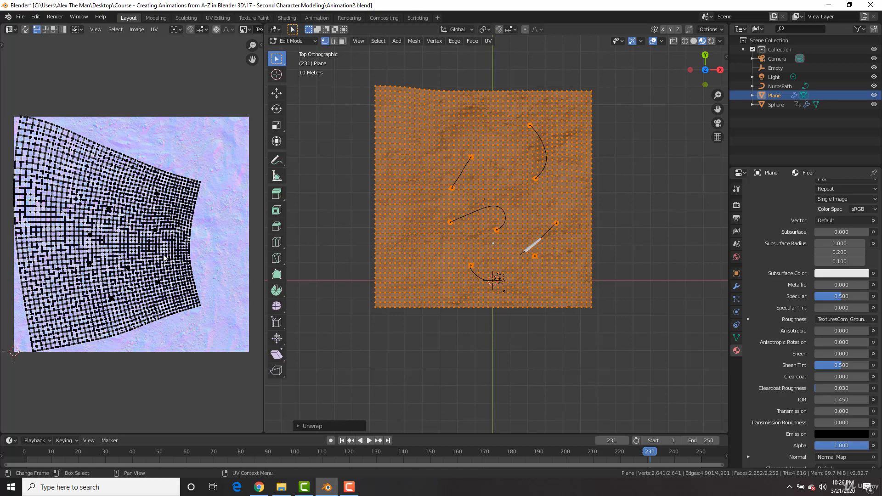
key("Tab")
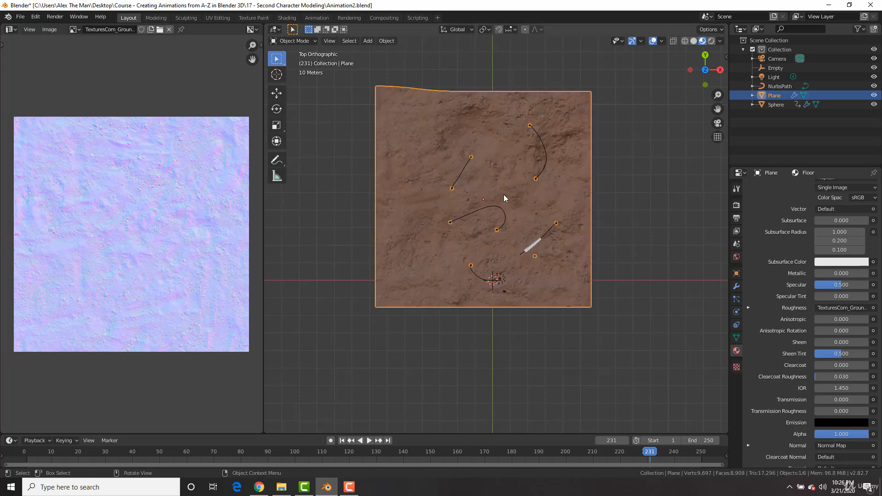
scroll(510, 200, "up", 4)
mouse_move(519, 203)
middle_mouse_down("shift")
mouse_move(519, 164)
mouse_move(520, 241)
mouse_move(519, 187)
middle_mouse_up("shift")
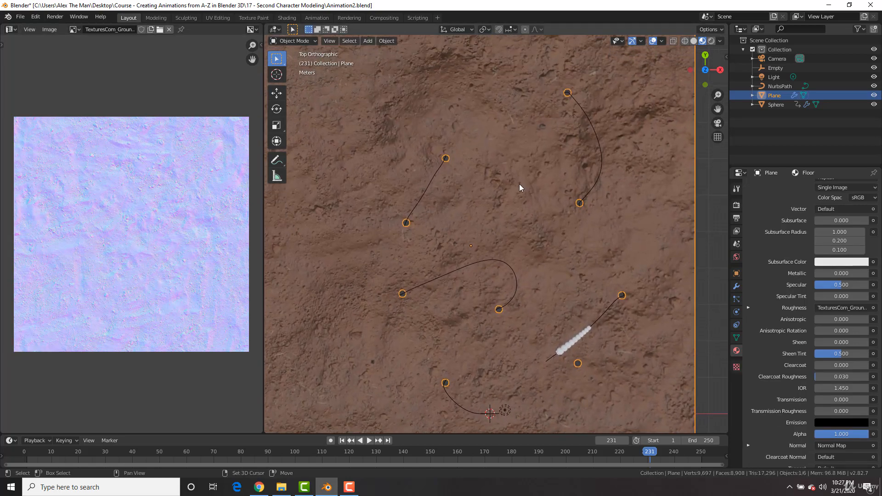
Map the whole plane's UVs with Project From View in the top orthographic view, and return to Object Mode.
key("Tab")
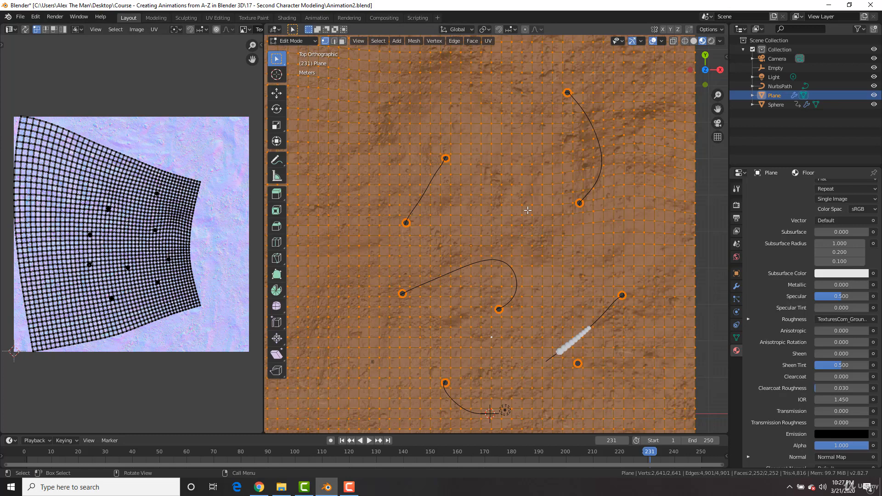
key("u")
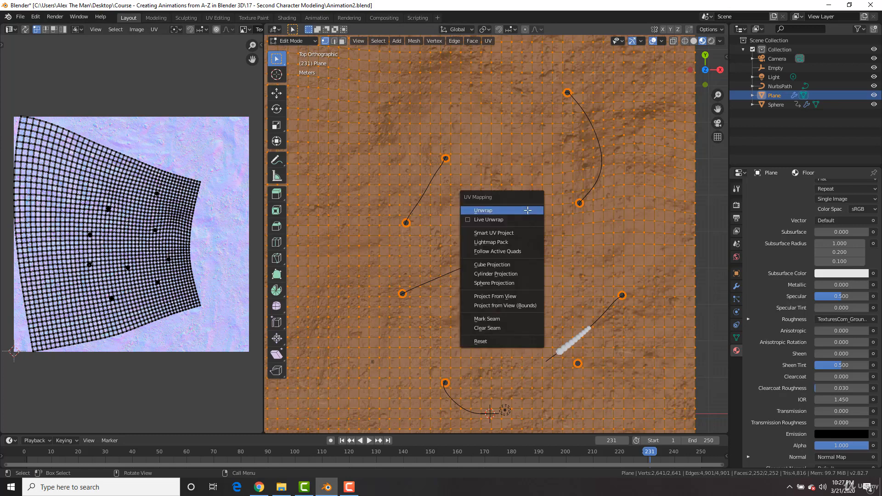
left_click(509, 298)
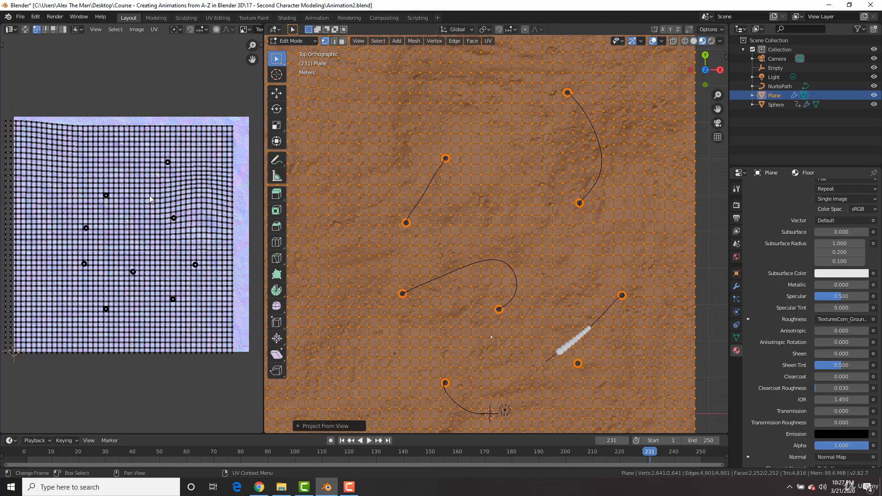
scroll(174, 237, "down", 3)
middle_click_drag(519, 193, 503, 206)
key("Tab")
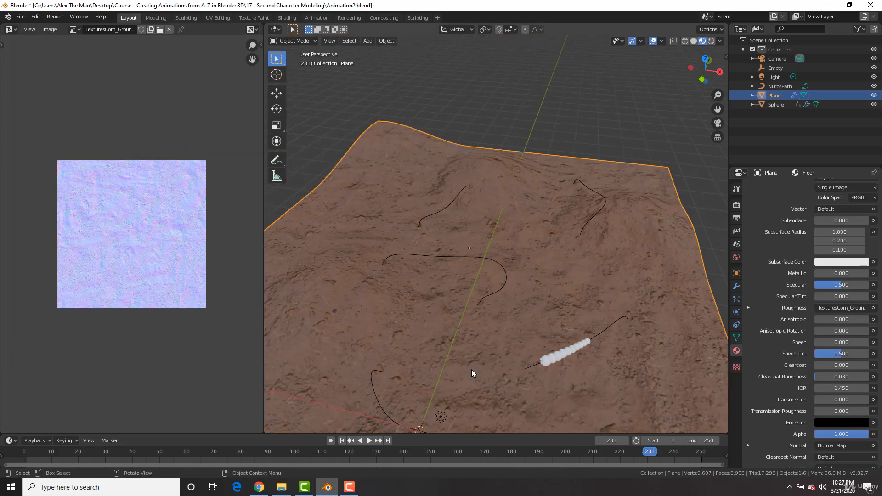
Switch to the browser and review the 3D Scanned Soil Ground texture page on textures.com.
left_click(259, 487)
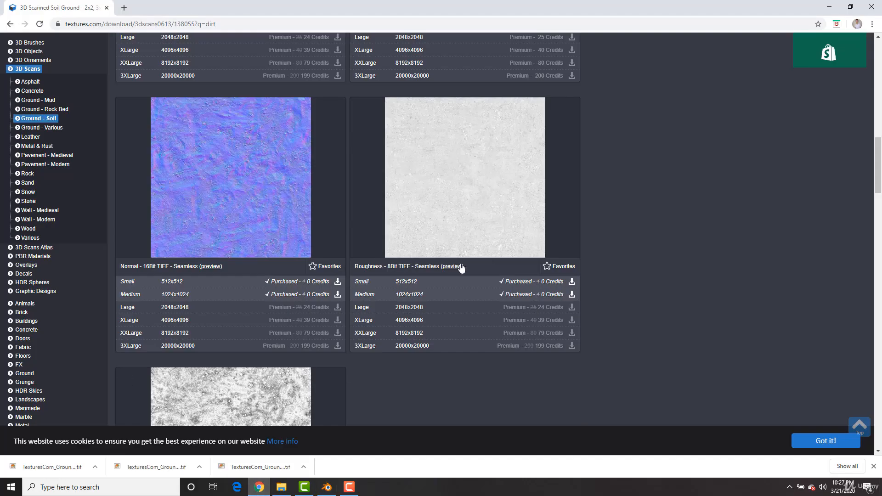
scroll(458, 268, "up", 20)
scroll(457, 275, "down", 6)
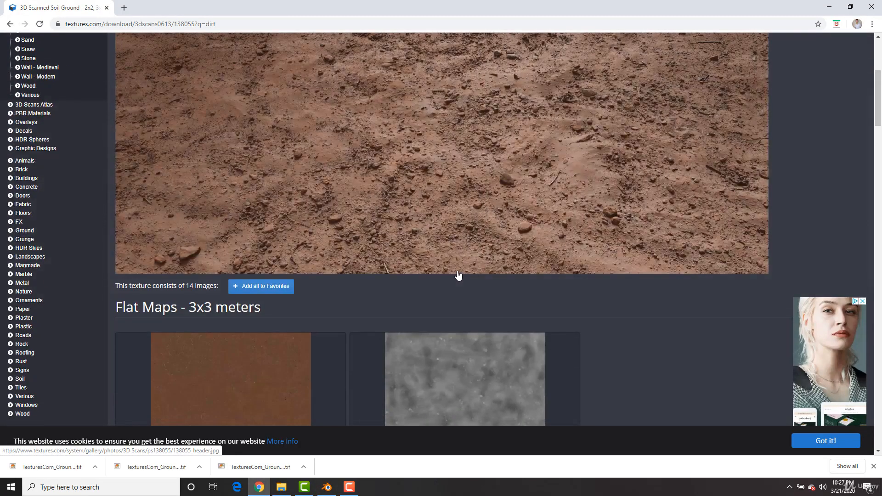
scroll(458, 275, "up", 5)
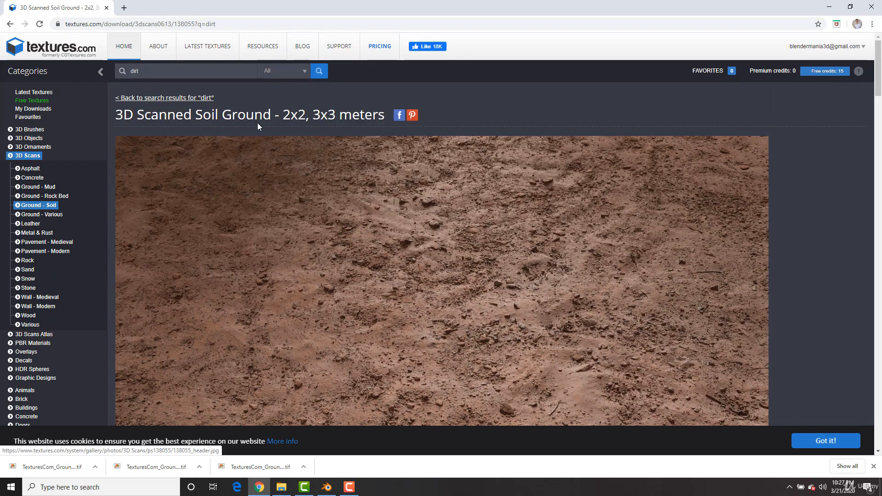
Review the Flat Maps - 3x3 meters downloads on the soil texture page, and switch back to Blender.
scroll(226, 210, "down", 6)
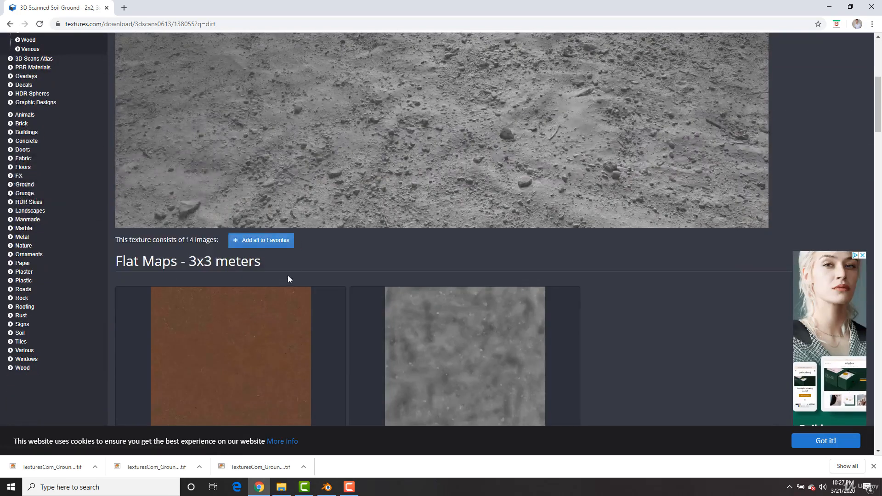
scroll(294, 266, "down", 3)
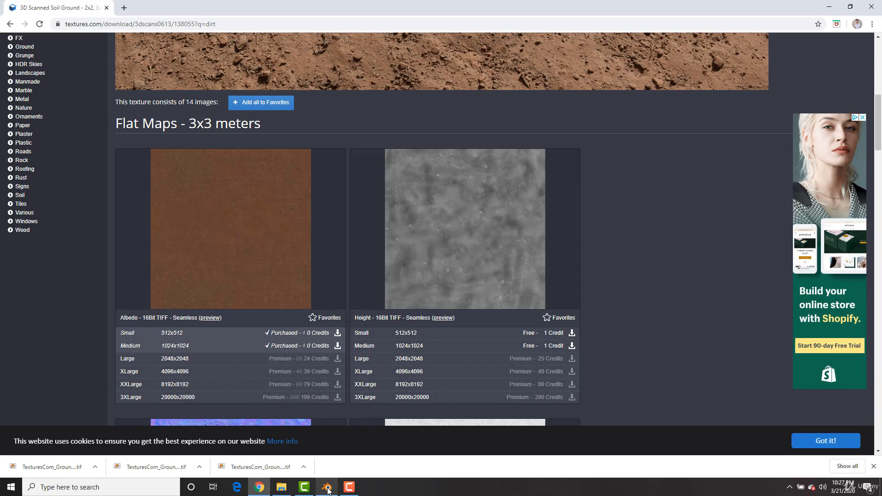
mouse_move(328, 490)
left_click(329, 448)
Scale all of the plane's UVs up to about 3.5 times the texture image's size, and check the tiling in Object Mode.
middle_click_drag(502, 268, 515, 274)
middle_click_drag(445, 348, 459, 330)
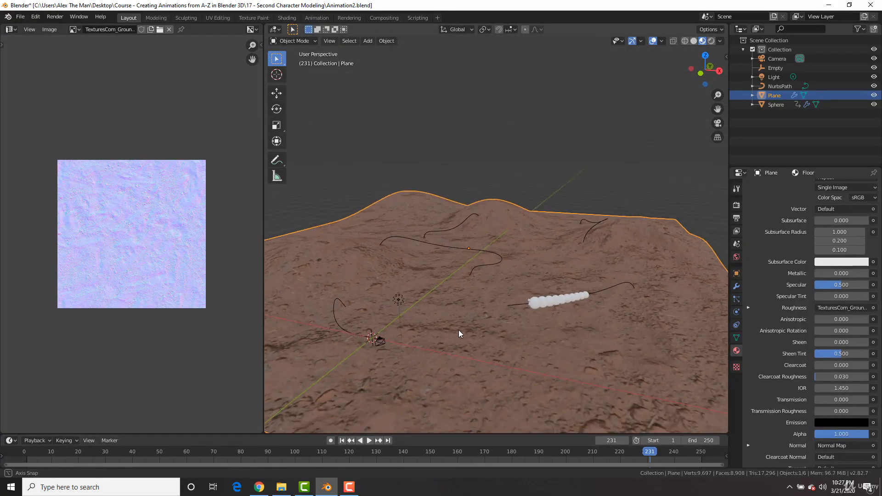
key("Tab")
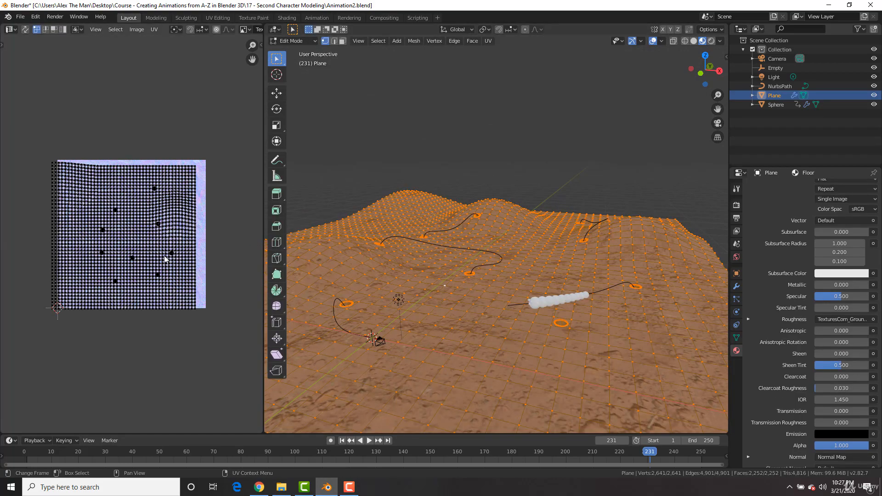
key("a")
key("s")
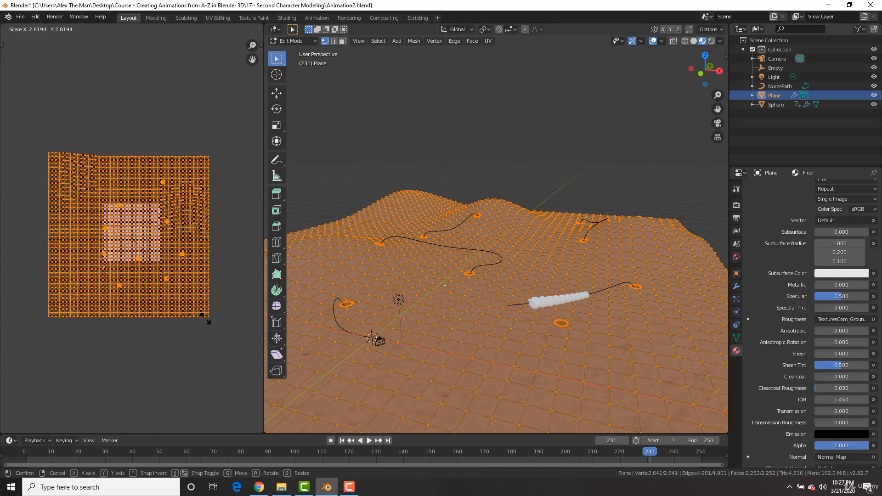
left_click(205, 315)
key("Tab")
scroll(470, 280, "up", 8)
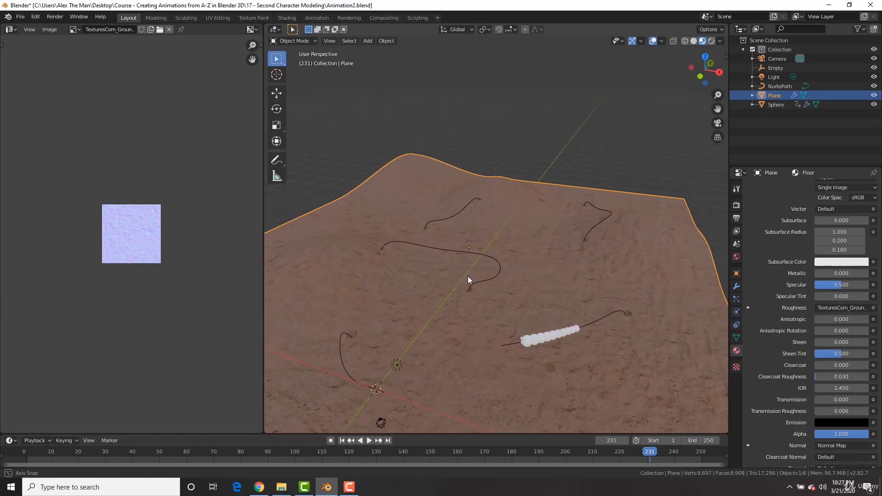
middle_click_drag(513, 260, 527, 163, "shift")
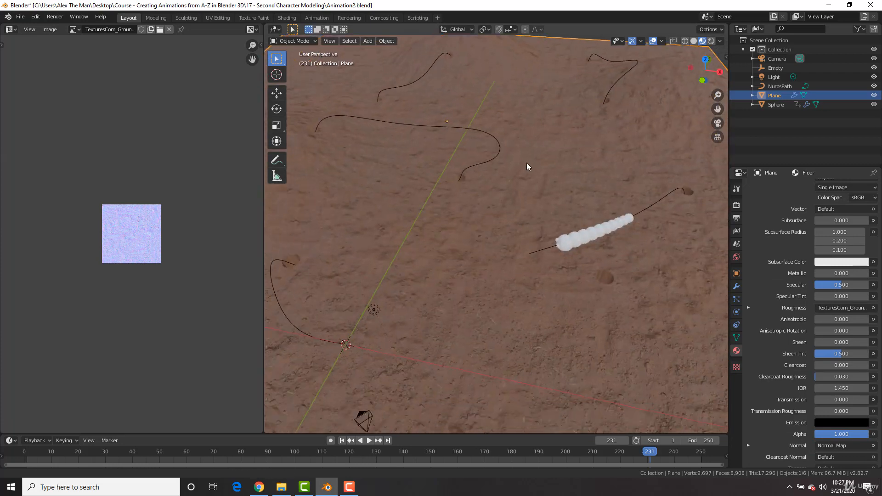
middle_click_drag(487, 203, 516, 203, "shift")
Enlarge the plane's UVs further, to about five times the texture image's size, and return to Object Mode.
key("Tab")
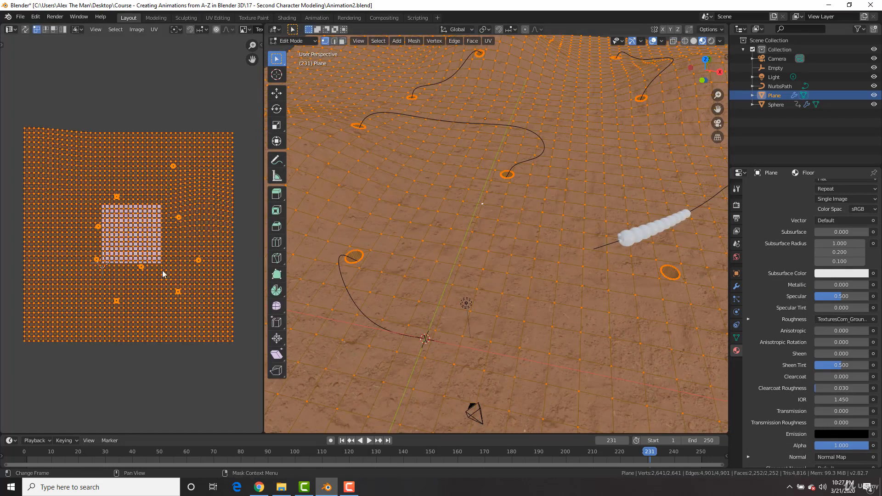
key("s")
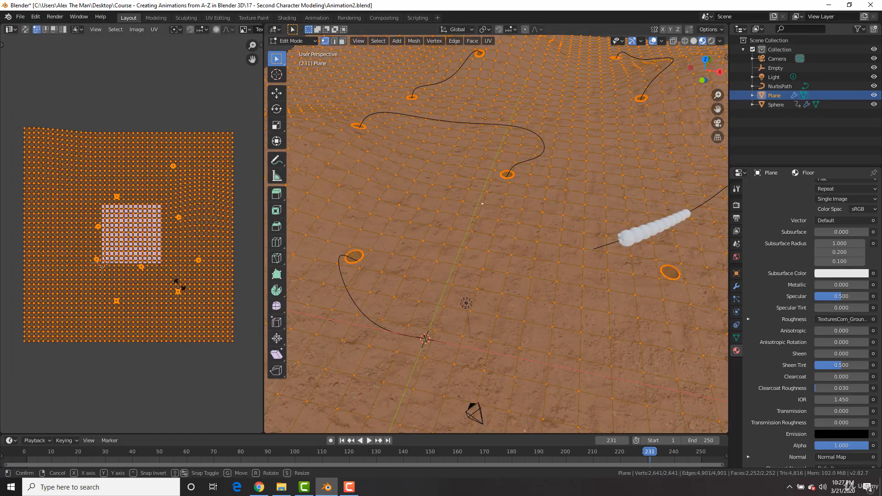
left_click(206, 307)
scroll(491, 170, "down", 5)
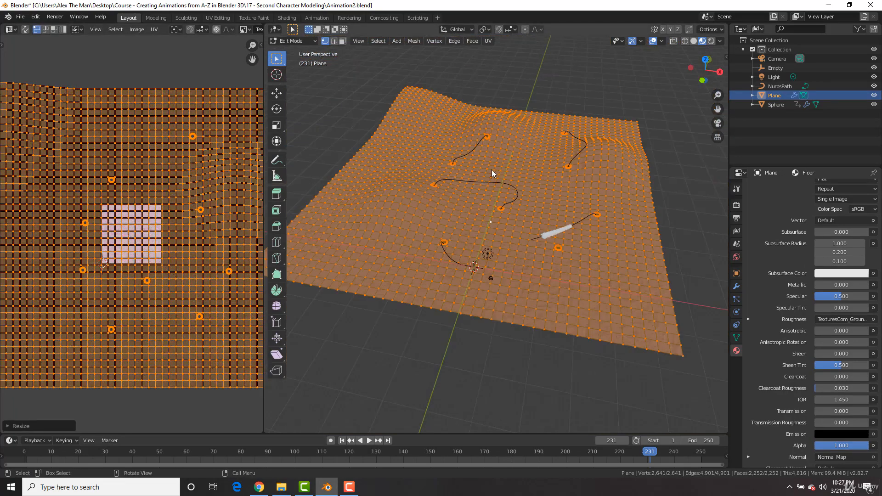
key("Tab")
scroll(477, 179, "up", 4)
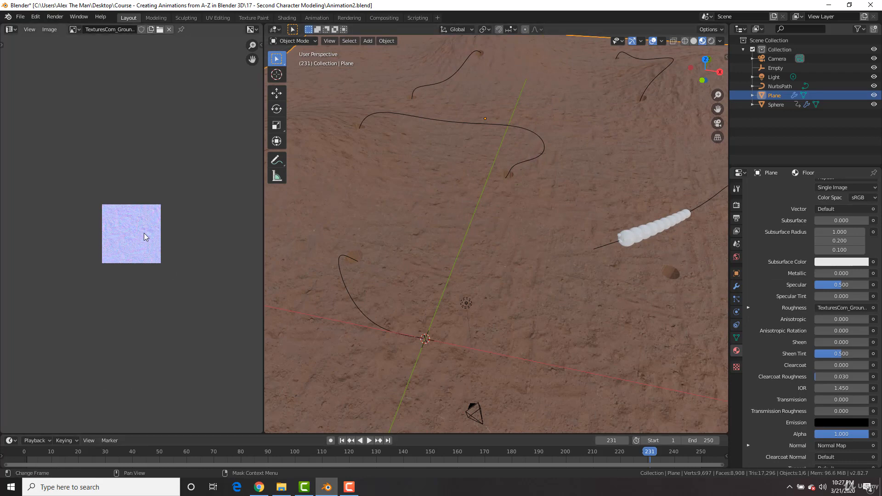
Scale the plane's UVs back down to enlarge the soil pattern, and inspect the ground up close in Object Mode.
key("Tab")
scroll(152, 225, "down", 3)
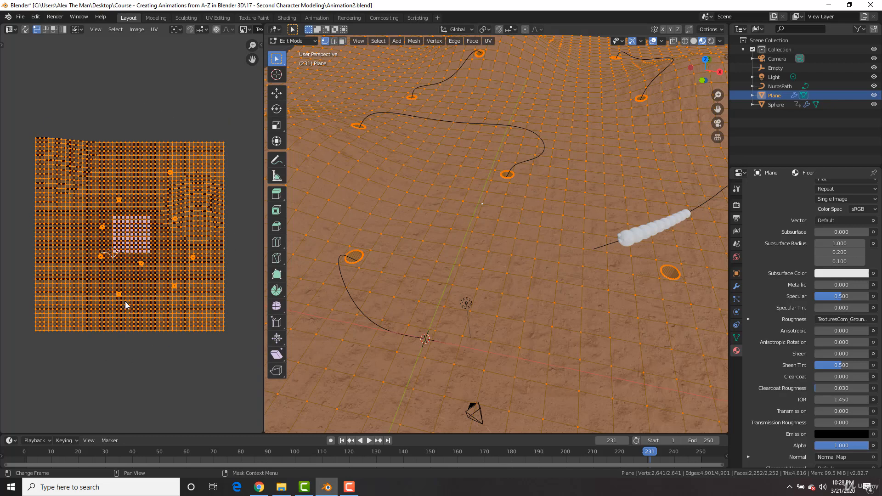
key("Tab")
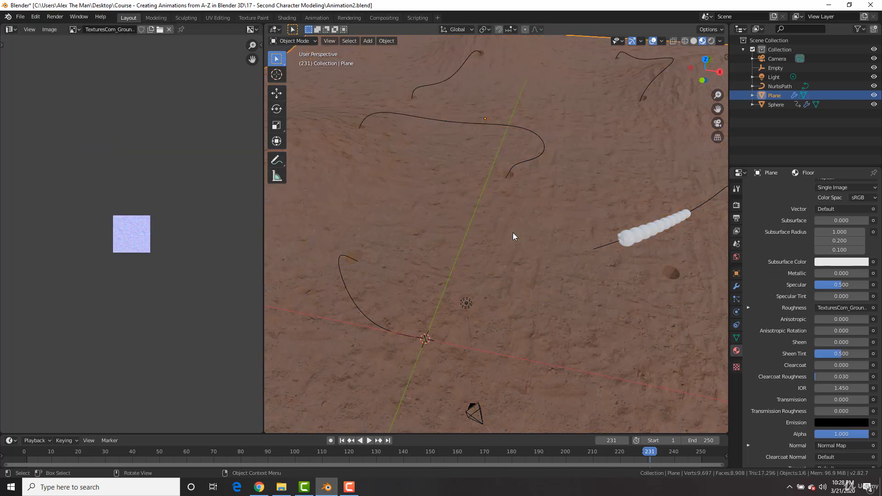
middle_click_drag(614, 253, 583, 252)
key("Tab")
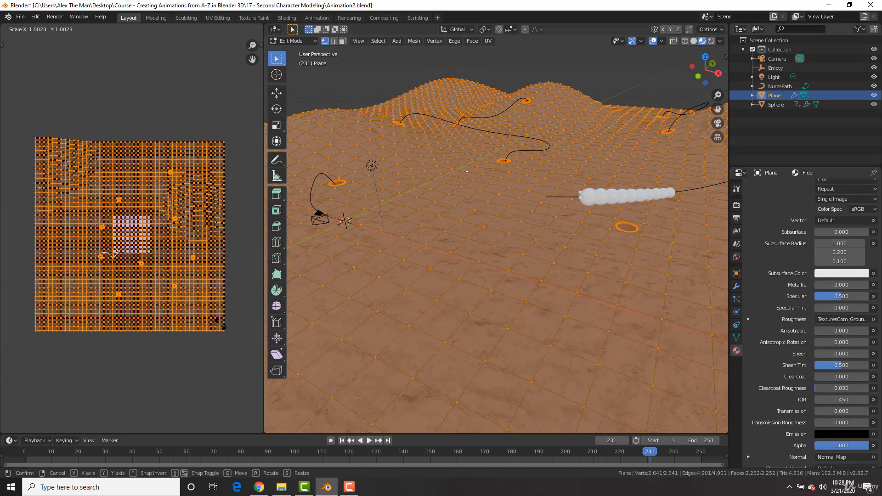
key("s")
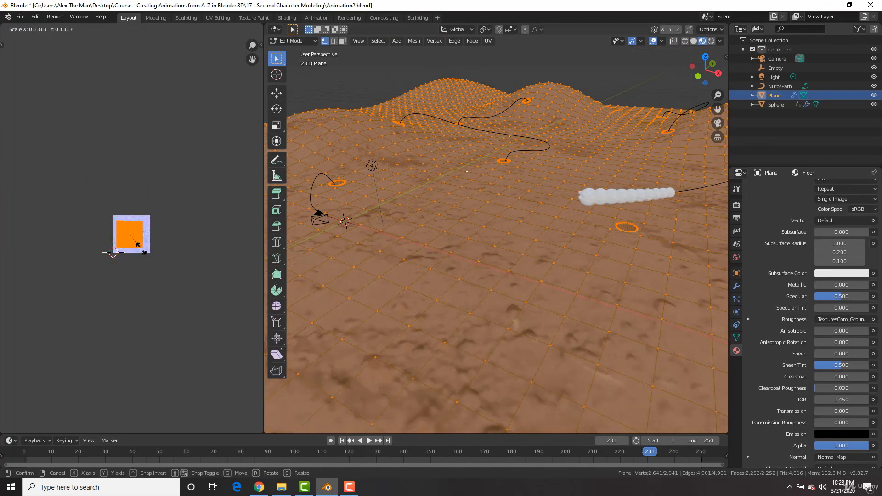
left_click(205, 275)
key("Tab")
mouse_move(519, 193)
middle_mouse_down()
mouse_move(518, 213)
mouse_move(531, 211)
mouse_move(533, 194)
middle_mouse_up()
scroll(575, 205, "up", 3)
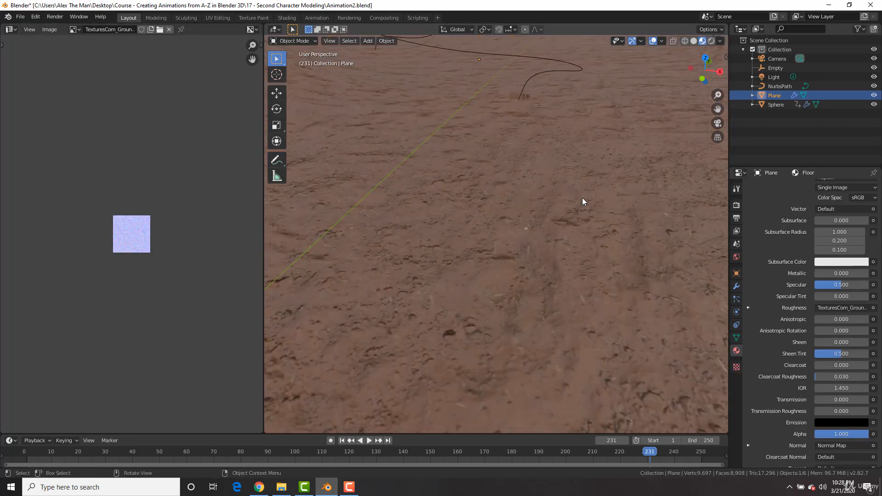
Close the image editor area so the 3D viewport takes its space, and bring the front hole in the ground into close view.
scroll(583, 197, "down", 4)
left_click_drag(267, 429, 193, 413)
scroll(440, 280, "down", 3)
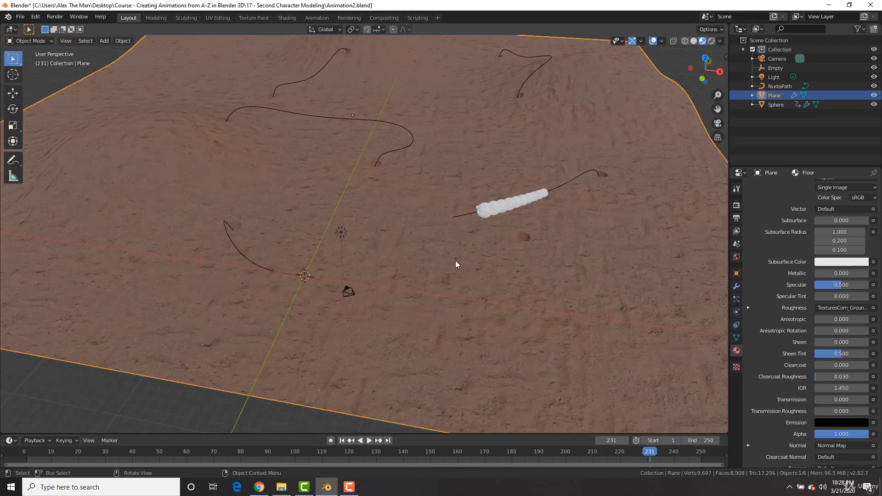
scroll(457, 261, "up", 3)
middle_click_drag(283, 200, 436, 233, "shift")
scroll(467, 236, "up", 3)
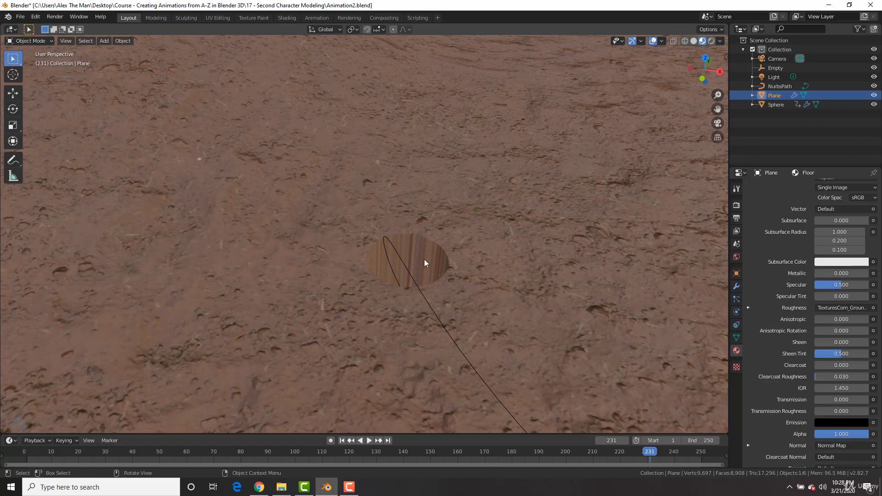
key("Tab")
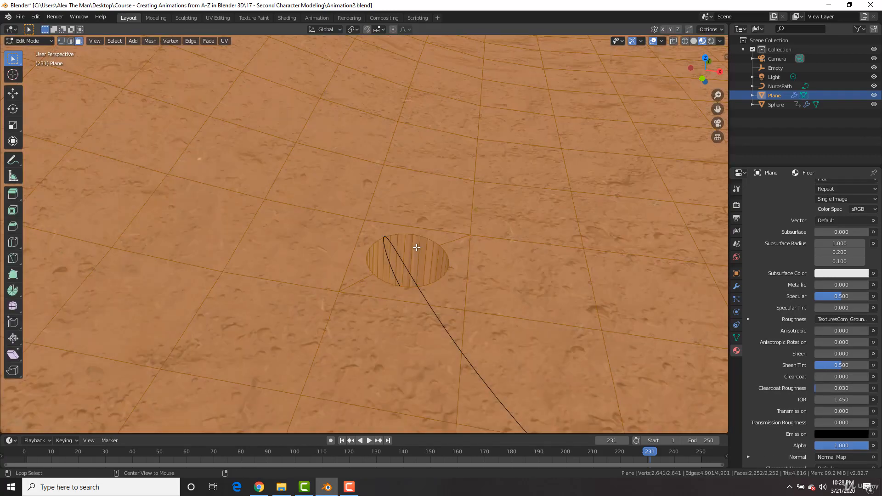
left_click(425, 260, "alt")
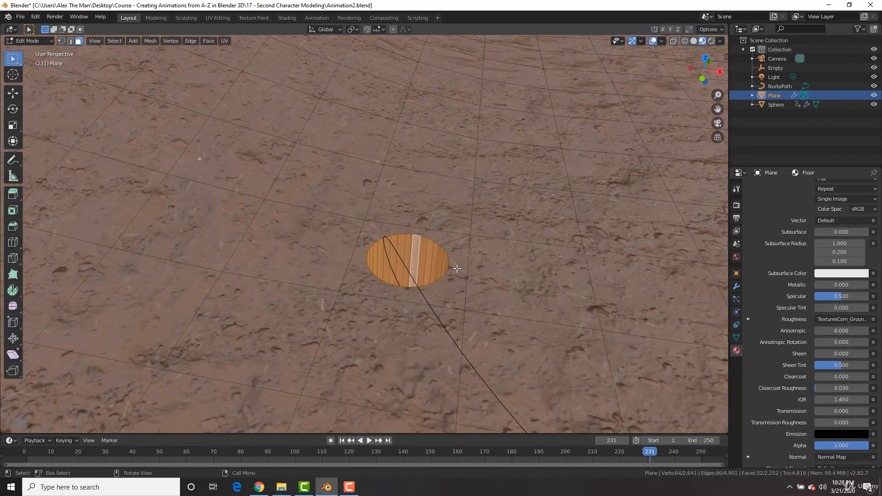
middle_click_drag(416, 259, 464, 243)
key("KP_7")
scroll(414, 275, "down", 3)
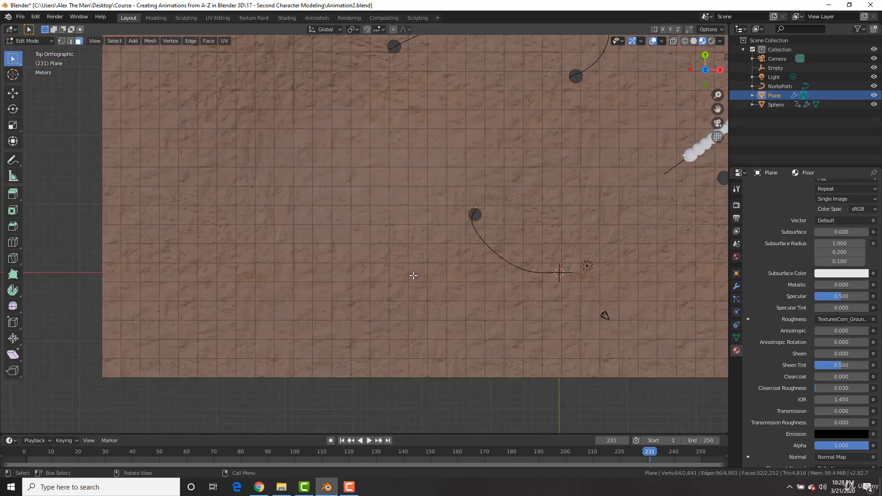
scroll(414, 275, "down", 1)
mouse_move(488, 193)
middle_mouse_down("shift")
mouse_move(474, 299)
mouse_move(489, 288)
mouse_move(486, 214)
mouse_move(402, 299)
mouse_move(560, 281)
mouse_move(469, 230)
mouse_move(466, 187)
mouse_move(404, 242)
mouse_move(441, 236)
mouse_move(415, 247)
mouse_move(418, 264)
mouse_move(407, 263)
middle_mouse_up("shift")
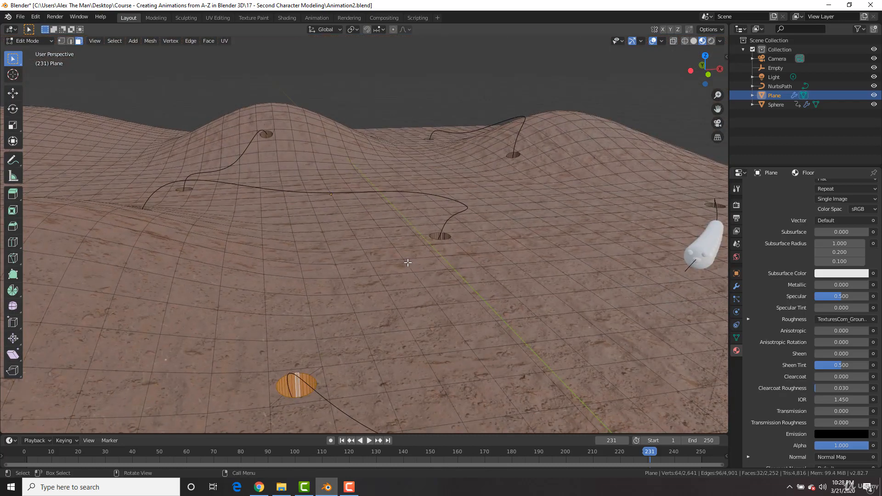
key("u")
key("Tab")
In Edit Mode, select the ring of wall faces of one hole shaft from beneath the ground plane.
middle_click_drag(324, 341, 382, 318)
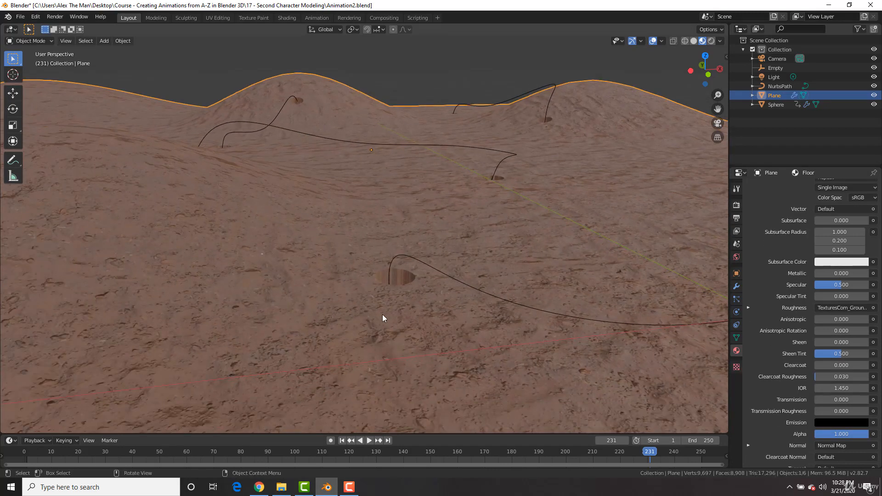
scroll(393, 320, "up", 2)
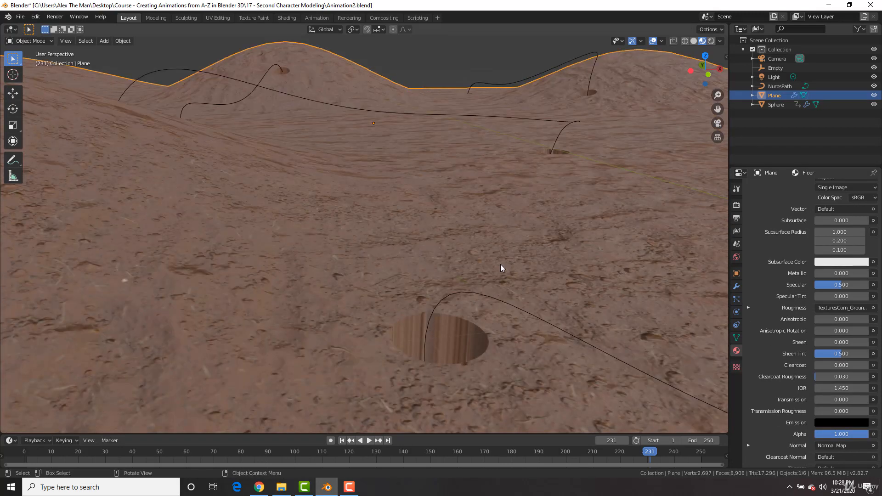
middle_click_drag(500, 264, 493, 266)
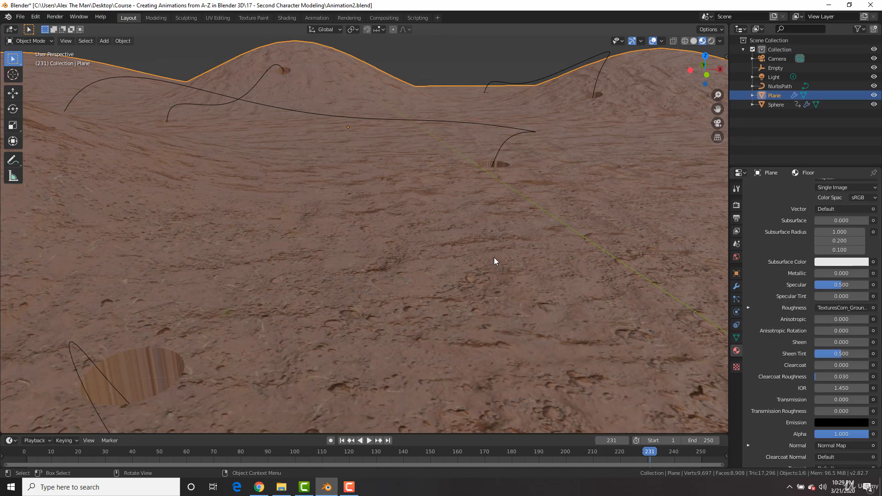
scroll(495, 260, "down", 5)
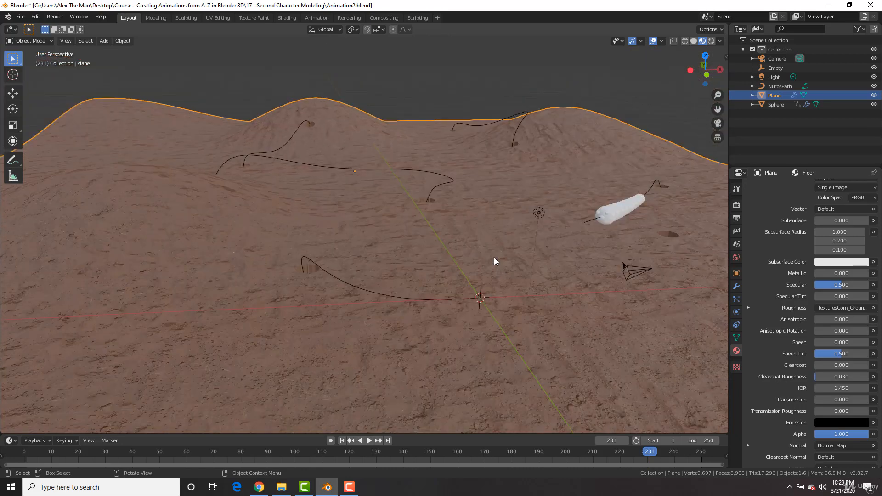
middle_click_drag(495, 205, 486, 181)
key("Tab")
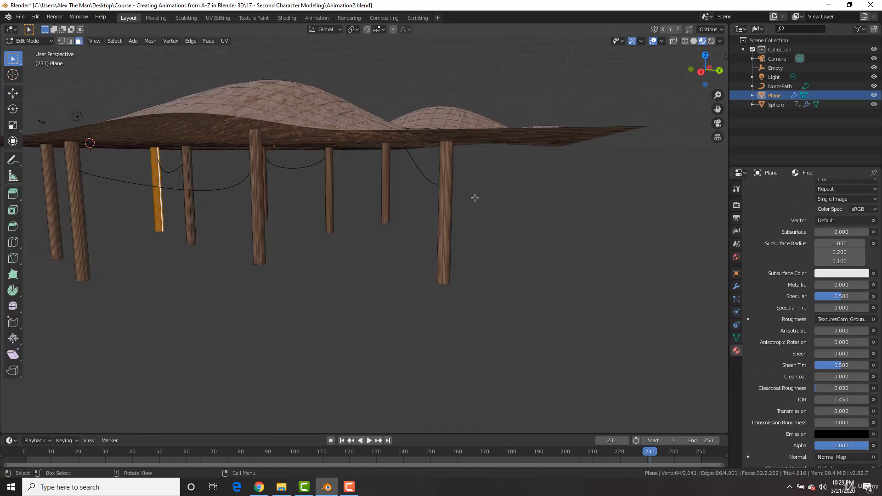
scroll(475, 194, "up", 5)
left_click(505, 173)
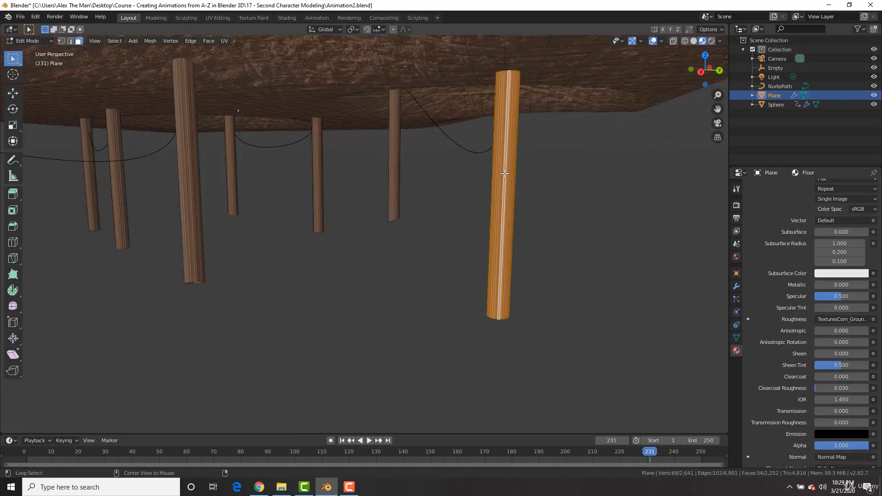
mouse_move(504, 173)
middle_mouse_down()
mouse_move(435, 170)
mouse_move(354, 186)
mouse_move(455, 191)
mouse_move(461, 181)
middle_mouse_up()
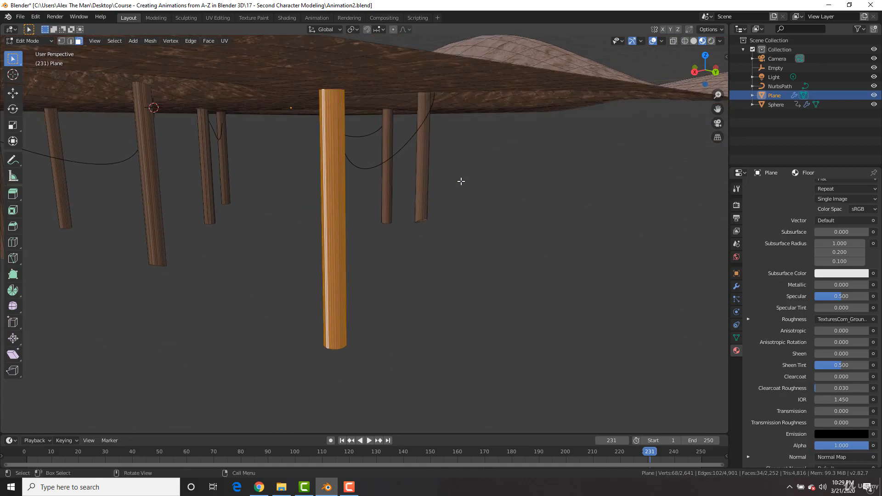
Apply Cylinder Projection to the selected shaft faces in the right orthographic view.
key("KP_3")
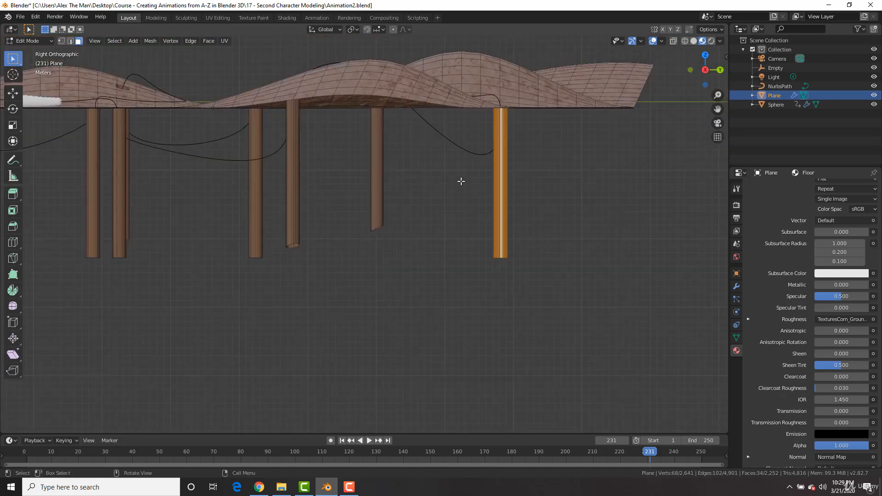
key("u")
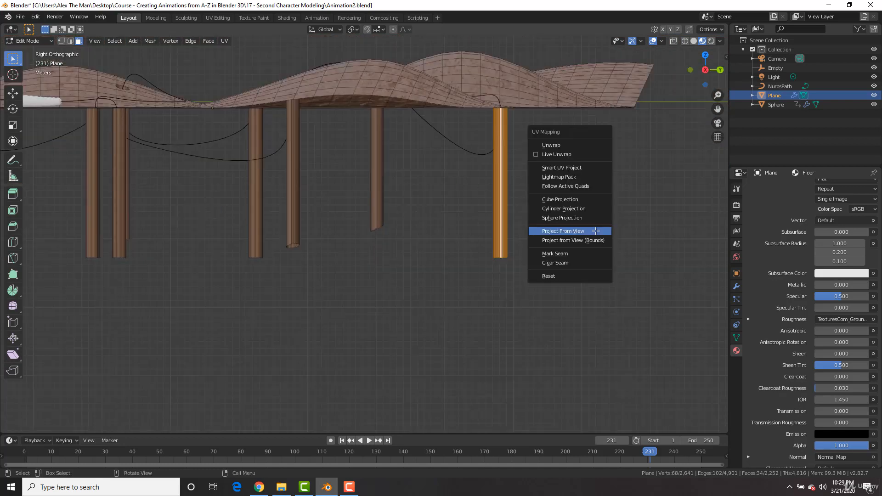
left_click(587, 208)
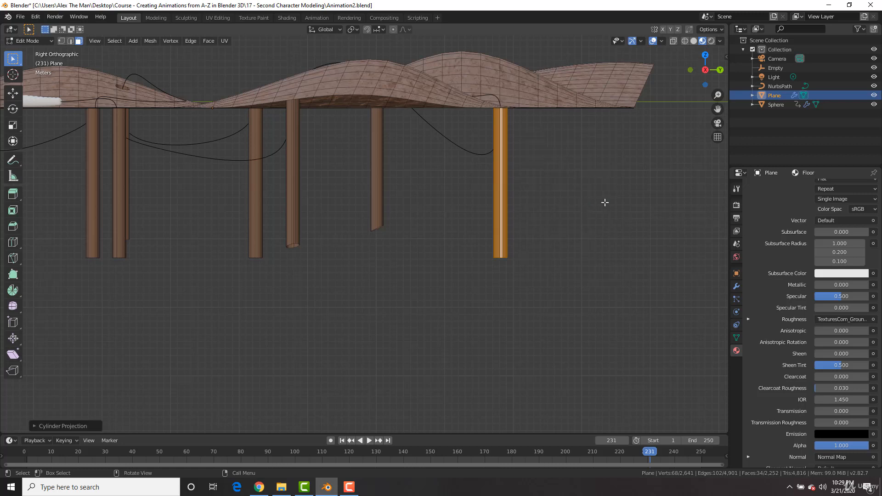
Split the viewport to show a UV Editor beside it, and compare the shaft's projected UV layout with the ground surface.
left_click_drag(1, 428, 228, 294)
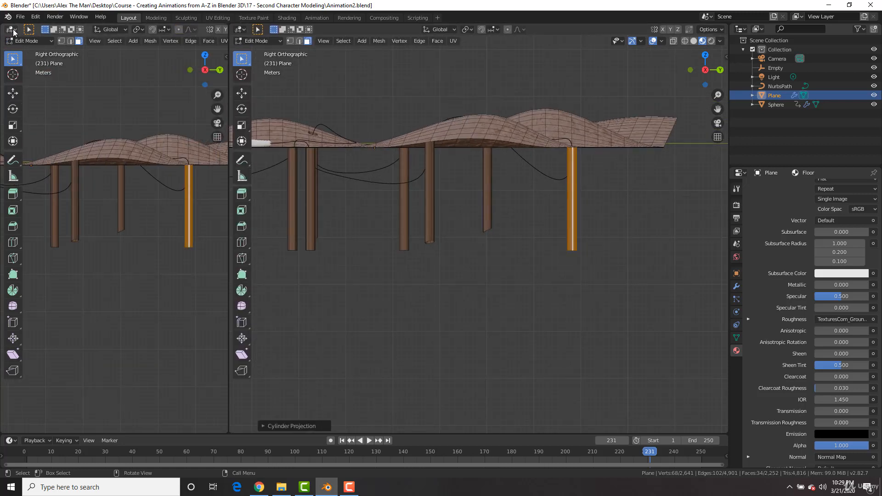
left_click(10, 29)
left_click(32, 84)
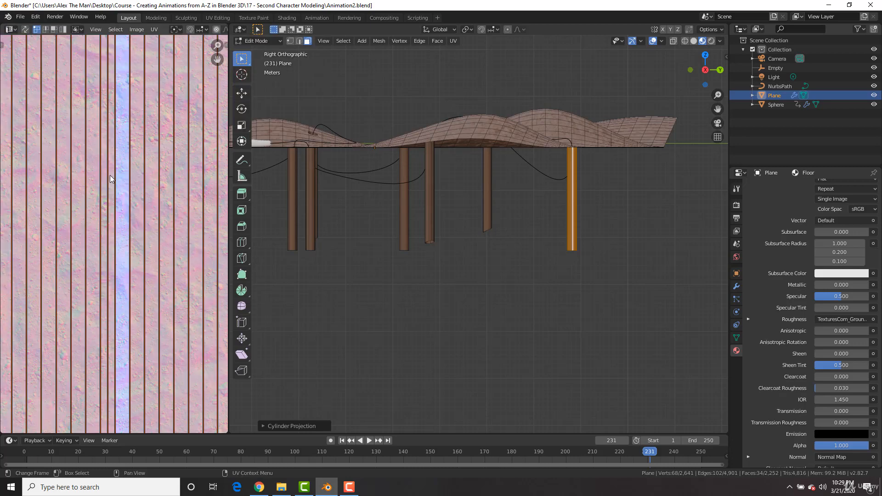
scroll(112, 180, "down", 6)
middle_click_drag(579, 186, 559, 215)
scroll(564, 214, "up", 5)
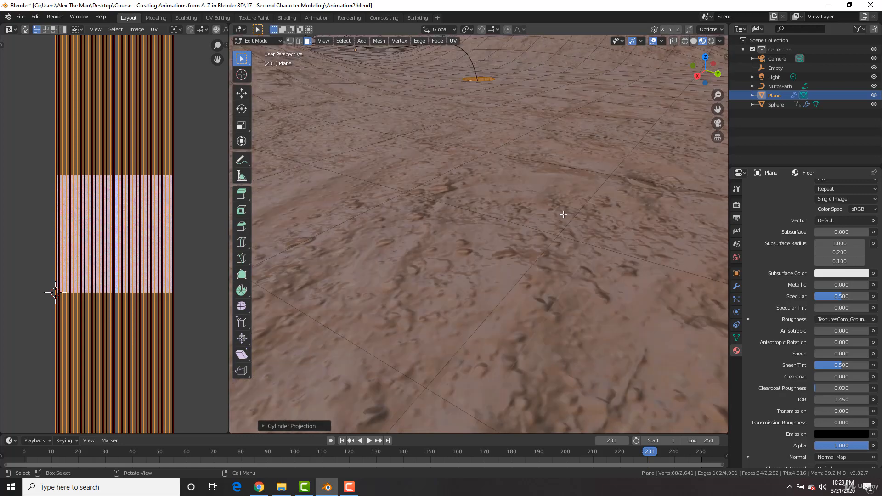
Return to Object Mode and examine the soil texture around the holes and across the whole ground plane.
middle_click_drag(525, 99, 523, 133, "shift")
scroll(522, 138, "up", 6)
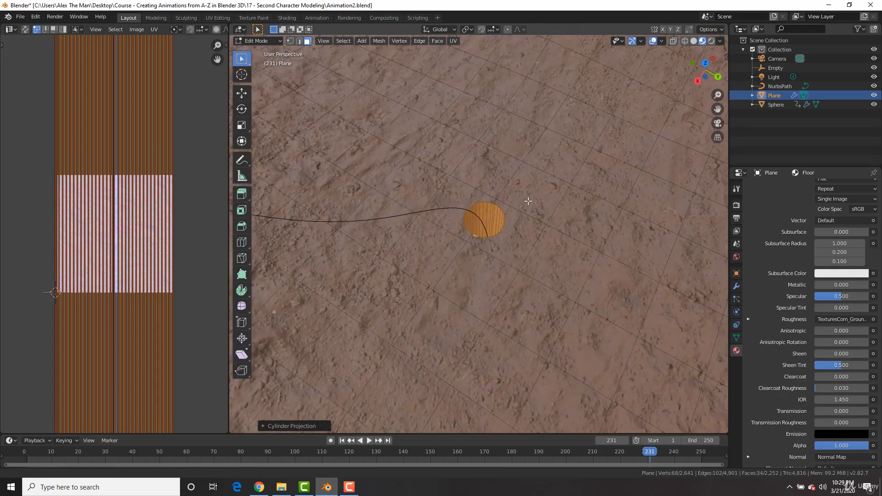
key("Tab")
middle_click_drag(517, 186, 538, 169)
scroll(539, 175, "down", 5)
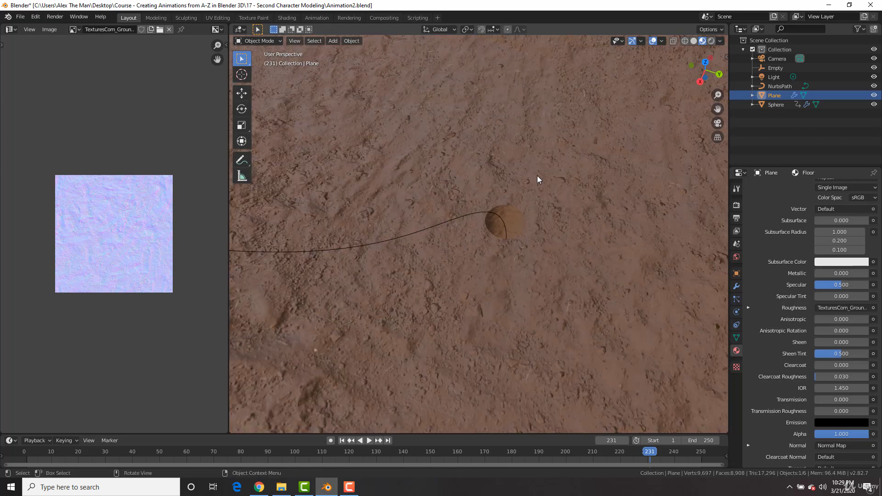
middle_click_drag(610, 222, 511, 223)
scroll(511, 224, "up", 3)
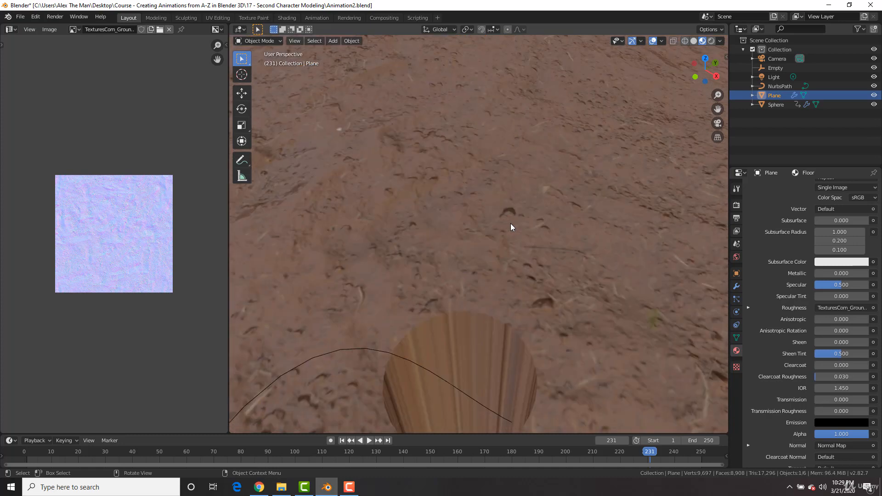
scroll(520, 316, "down", 6)
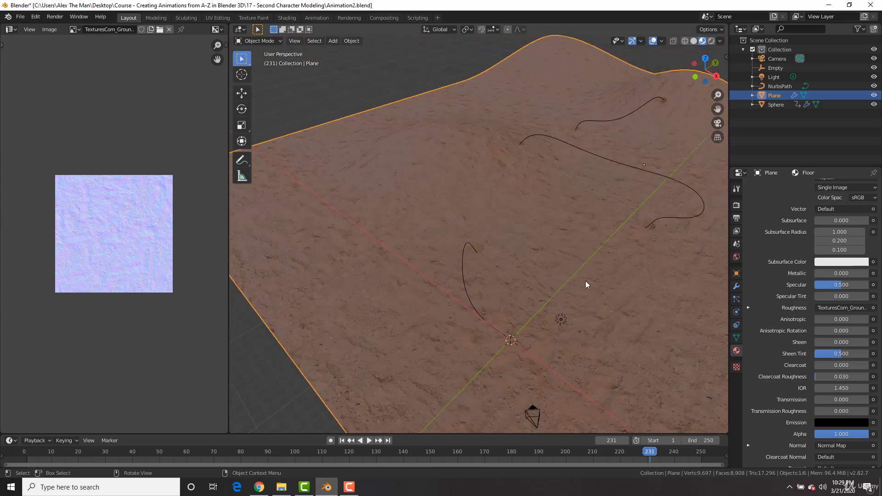
scroll(584, 271, "down", 3)
middle_click_drag(583, 263, 478, 257)
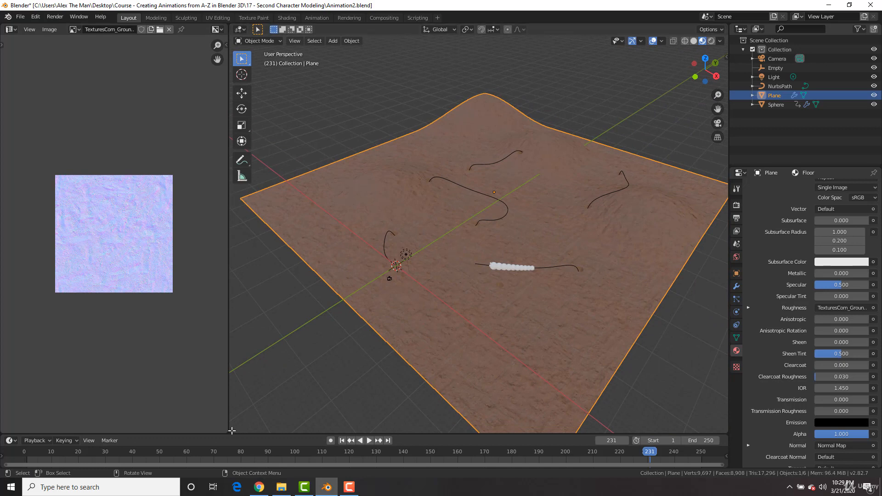
Close the image editor area to give the 3D viewport its space, and bring the white caterpillar into close view.
left_click_drag(230, 432, 138, 406)
scroll(407, 295, "up", 3)
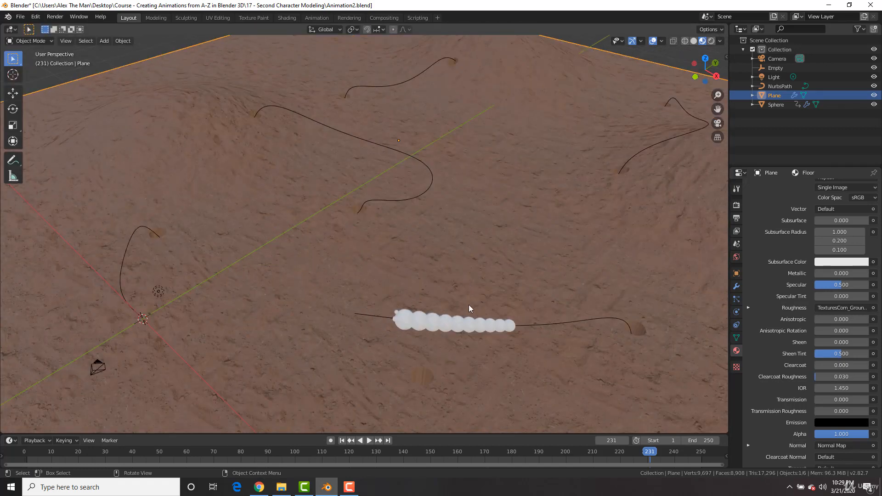
scroll(460, 303, "up", 3)
middle_click_drag(442, 269, 432, 224, "shift")
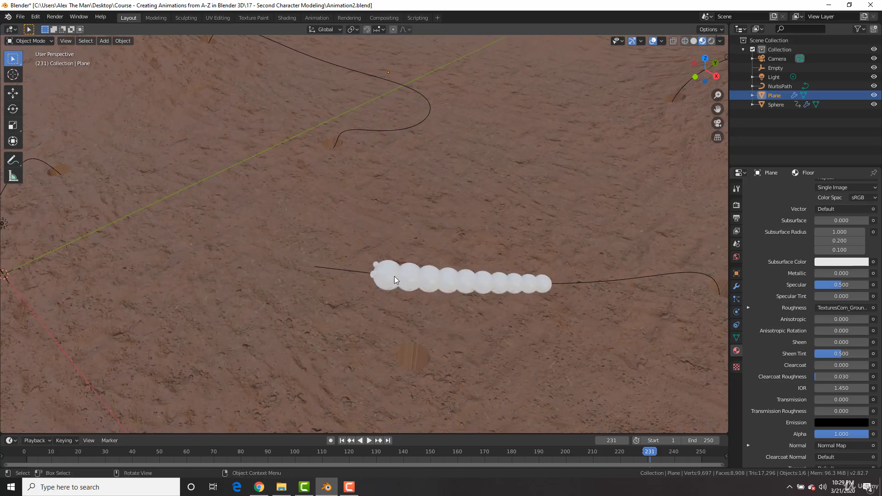
Select the caterpillar and set its material's base color to green with hue 0.295, saturation 0.903 and value 0.506.
left_click(394, 277)
left_click(795, 226)
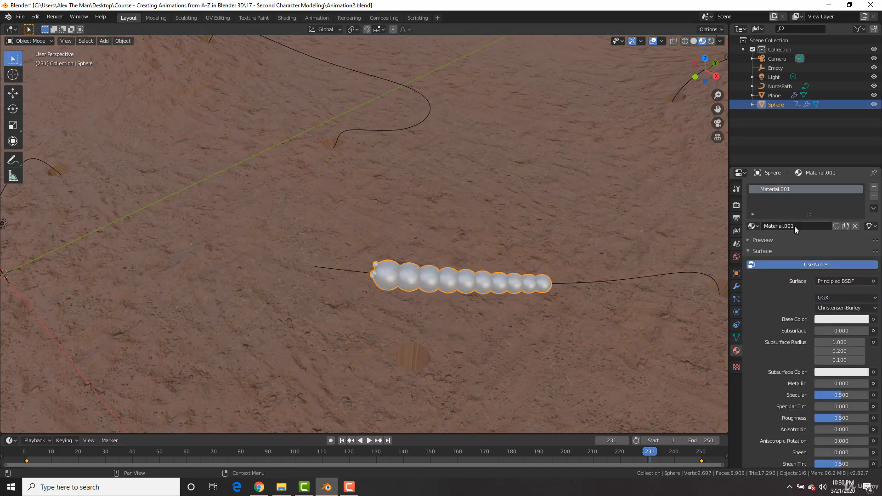
left_click(831, 319)
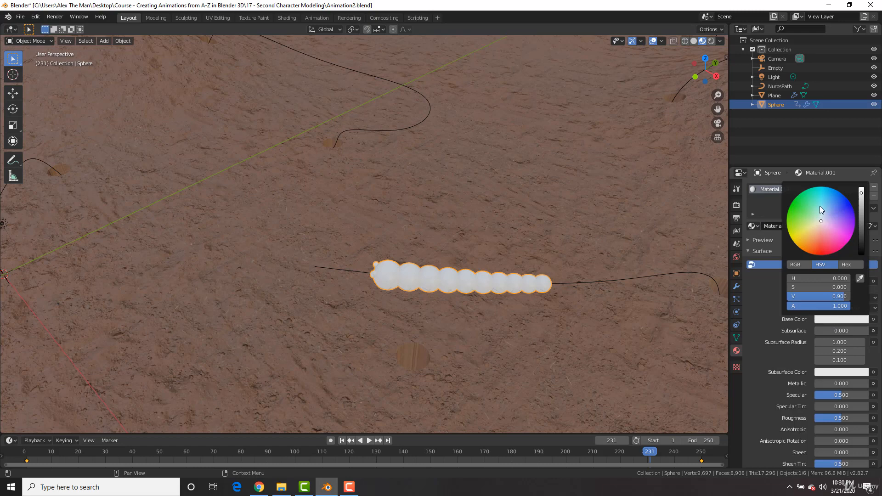
mouse_move(821, 210)
left_mouse_down()
mouse_move(790, 215)
mouse_move(838, 214)
mouse_move(824, 244)
mouse_move(831, 231)
mouse_move(813, 232)
mouse_move(793, 208)
left_mouse_up()
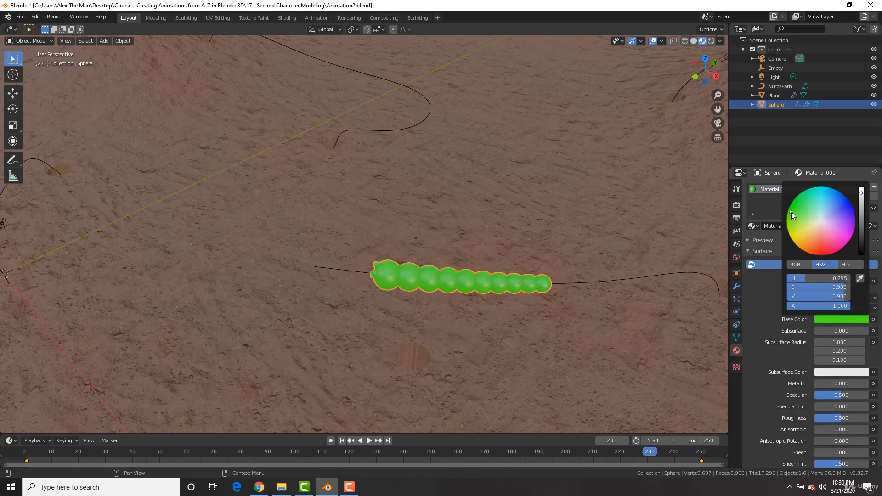
scroll(791, 211, "down", 8)
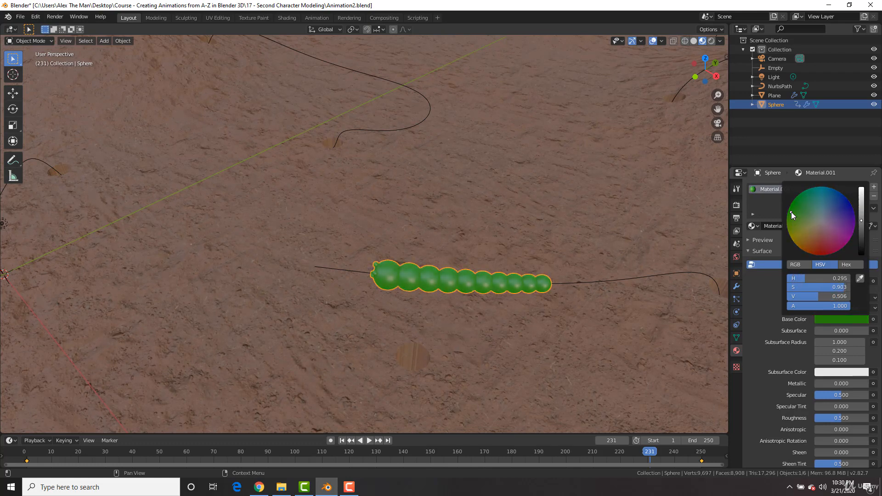
Raise the caterpillar material's subsurface amount to about 0.1 while viewing the body from the head end.
scroll(461, 273, "up", 4)
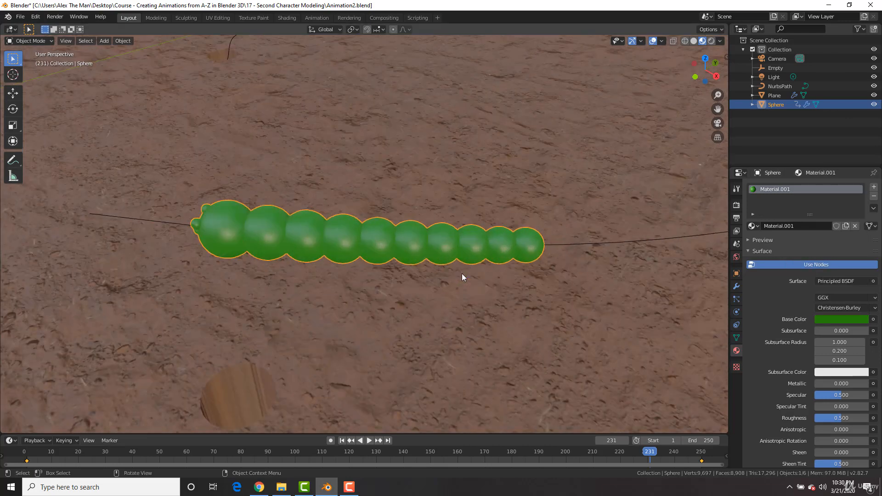
middle_click_drag(387, 255, 478, 247)
scroll(484, 245, "up", 2)
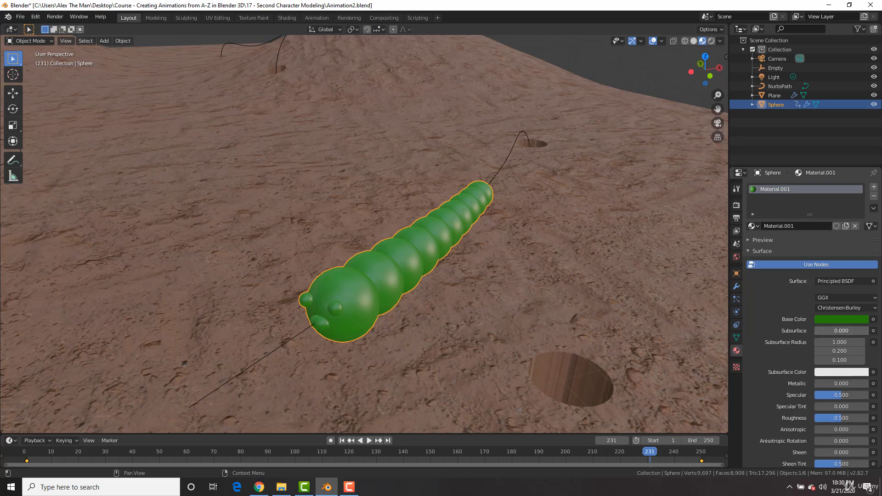
left_click_drag(841, 331, 845, 331)
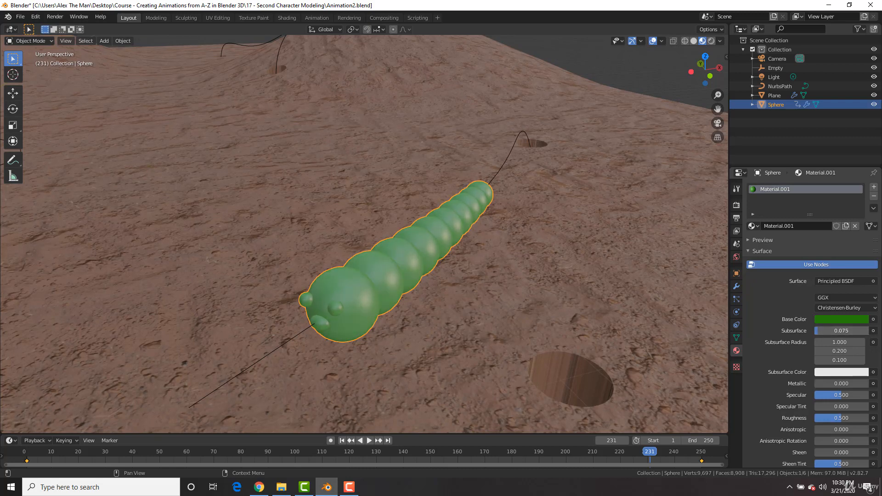
scroll(430, 225, "up", 5)
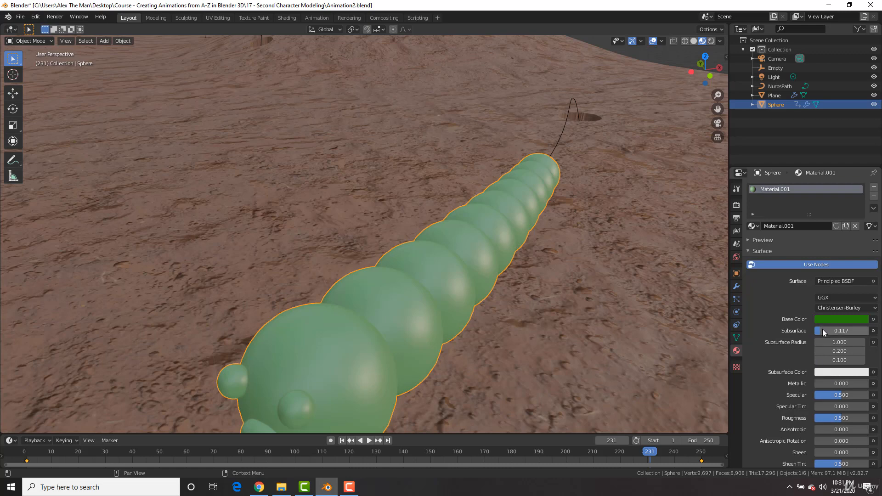
mouse_move(841, 330)
left_mouse_down()
mouse_move(874, 331)
mouse_move(839, 331)
left_mouse_up()
Try a blue subsurface color on the caterpillar, and settle on light green with hue 0.348, saturation 0.392 and value 0.906.
left_click(824, 372)
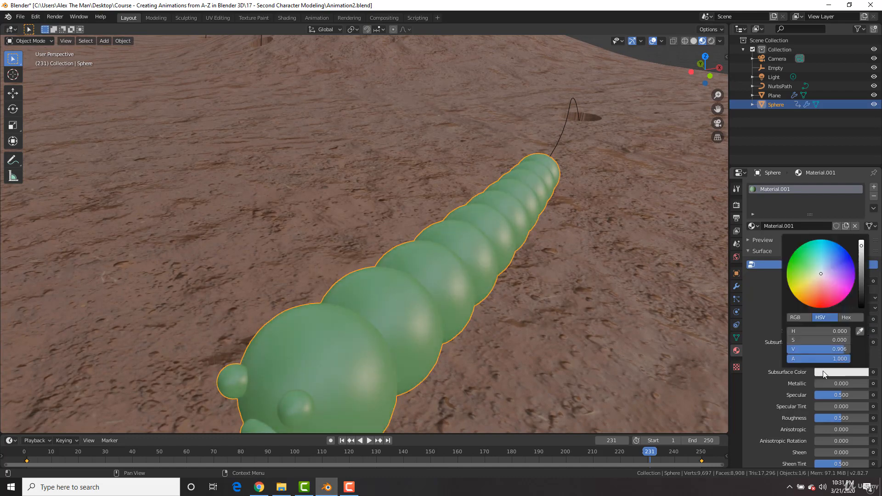
left_click(836, 261)
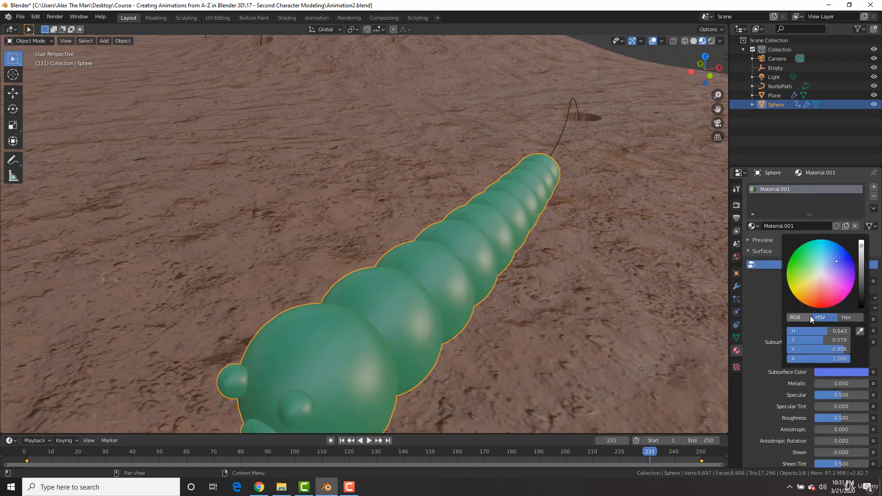
mouse_move(823, 330)
left_mouse_down()
mouse_move(860, 330)
mouse_move(823, 331)
left_mouse_up()
left_click(827, 373)
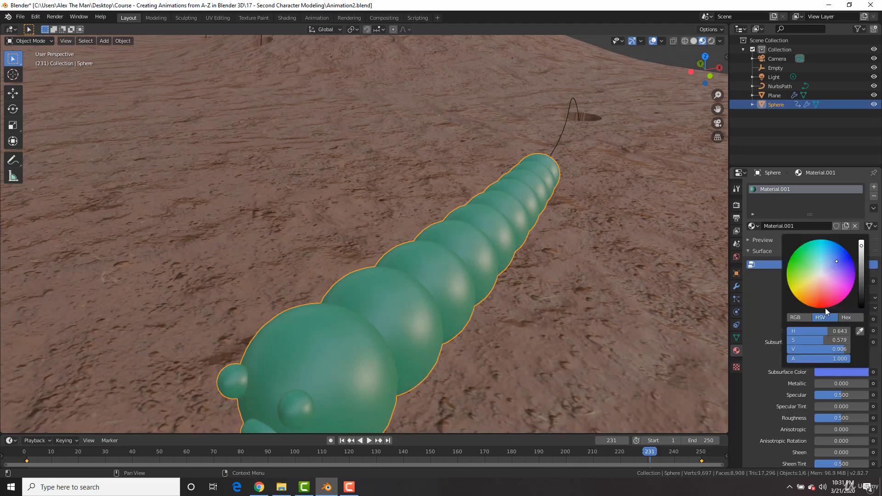
left_click(809, 266)
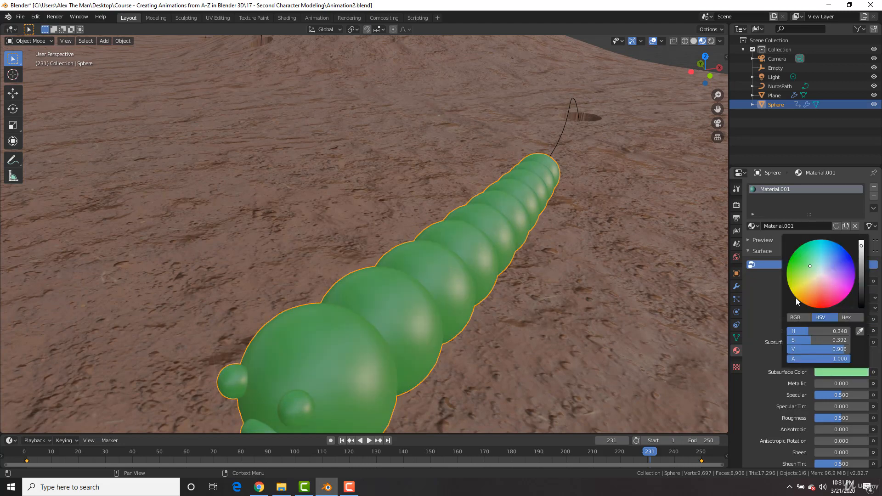
Darken the caterpillar's base color to a deep green and reduce the subsurface amount to 0.083.
left_click(843, 320)
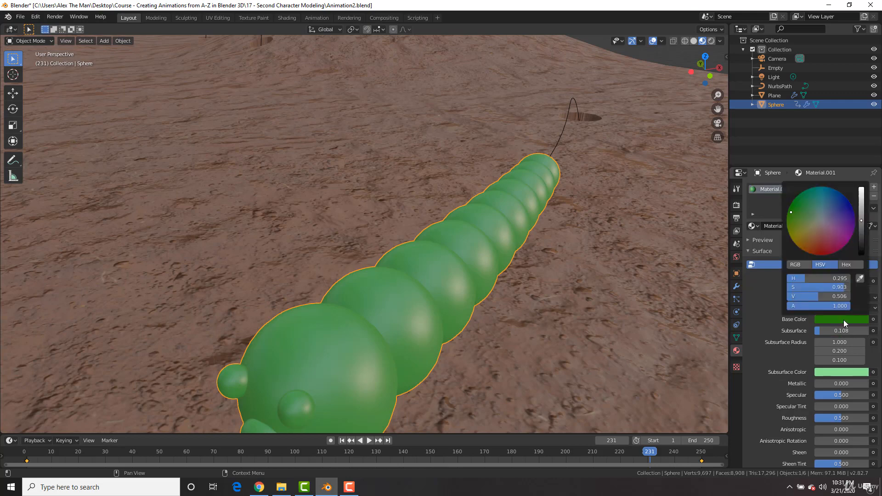
scroll(843, 320, "down", 3)
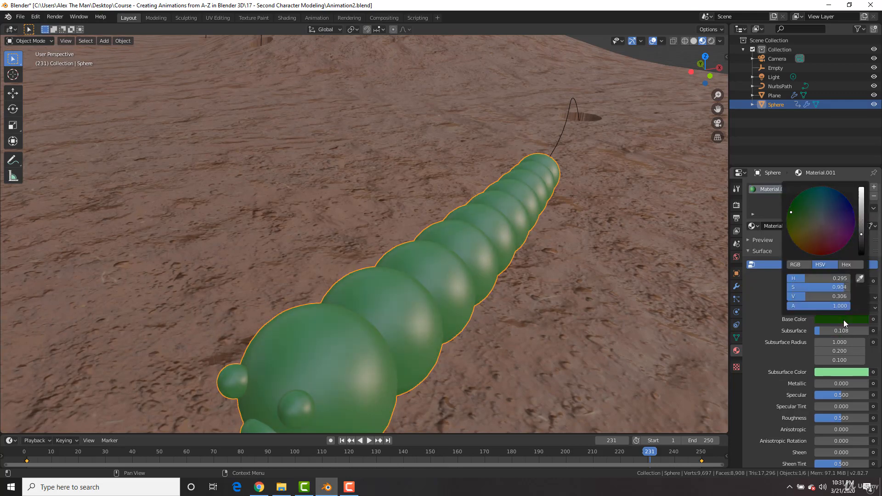
scroll(843, 319, "up", 1)
mouse_move(830, 333)
left_mouse_down()
mouse_move(842, 332)
mouse_move(820, 331)
left_mouse_up()
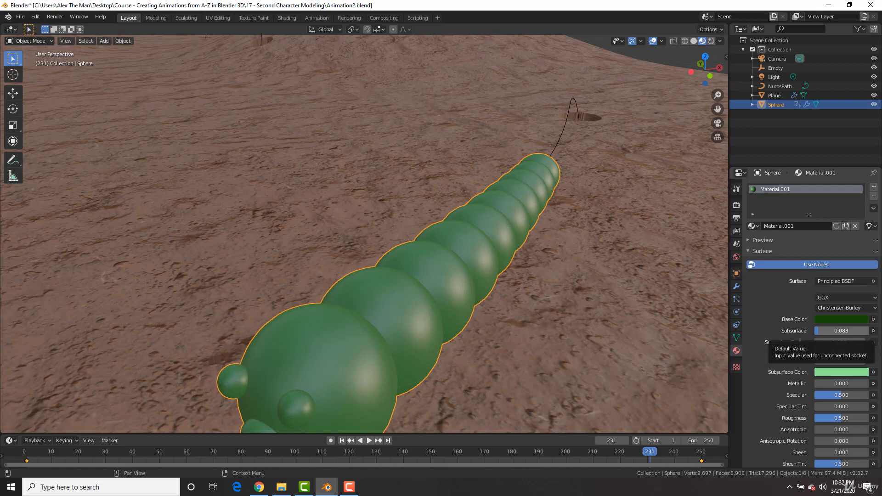
Set the roughness of the caterpillar's green material to 0.525.
scroll(832, 377, "down", 1)
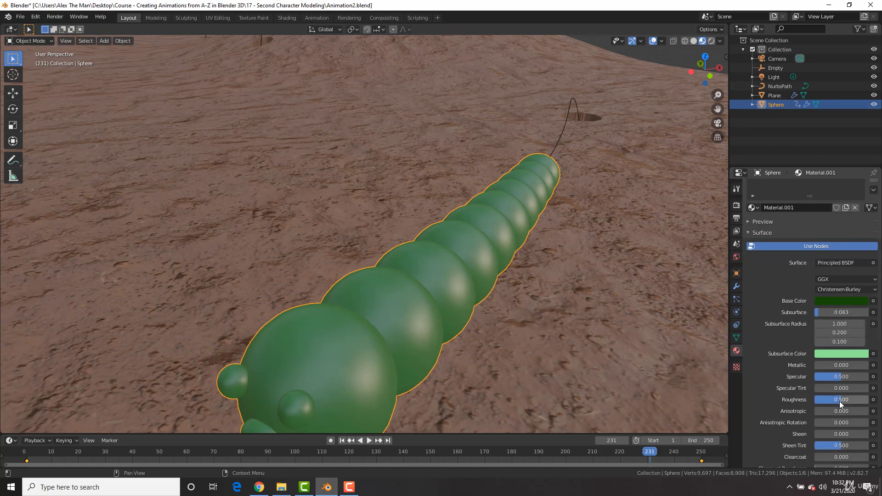
mouse_move(839, 401)
left_mouse_down()
mouse_move(821, 401)
mouse_move(843, 401)
left_mouse_up()
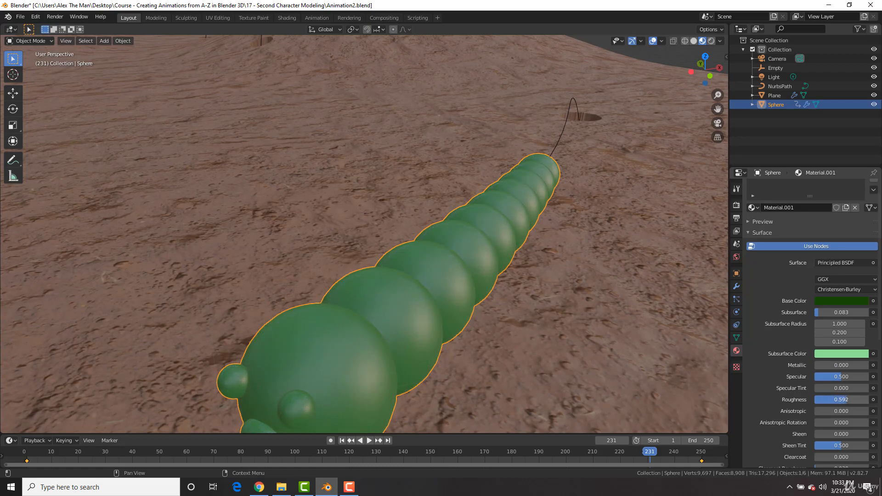
left_click_drag(847, 399, 843, 400)
Add a second material slot to the caterpillar and create a new material in it.
middle_click_drag(514, 277, 500, 247)
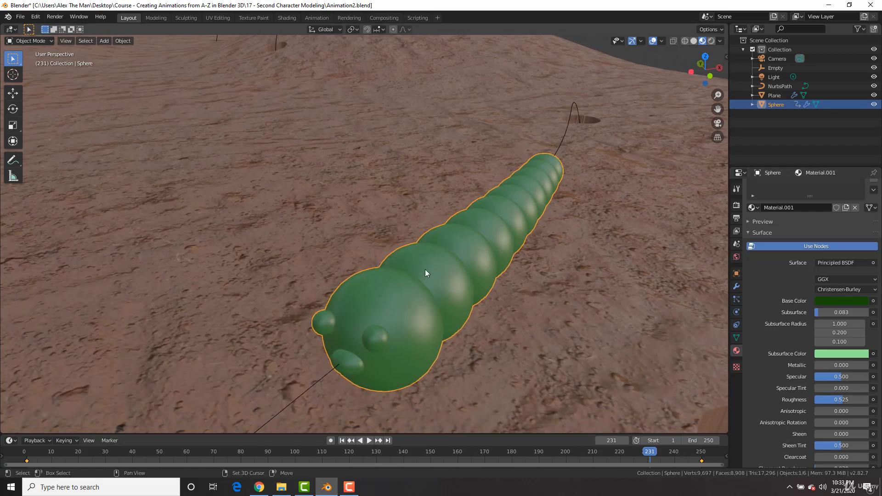
middle_click_drag(425, 269, 462, 229)
scroll(450, 251, "up", 2)
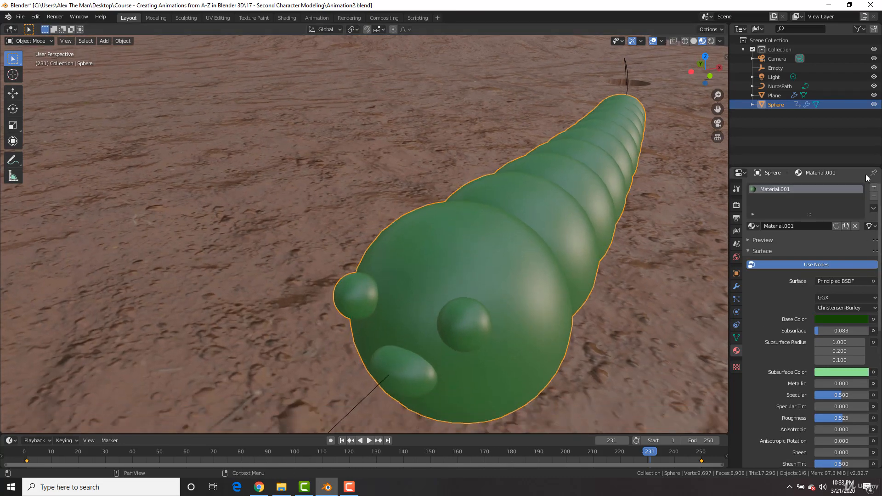
left_click(874, 187)
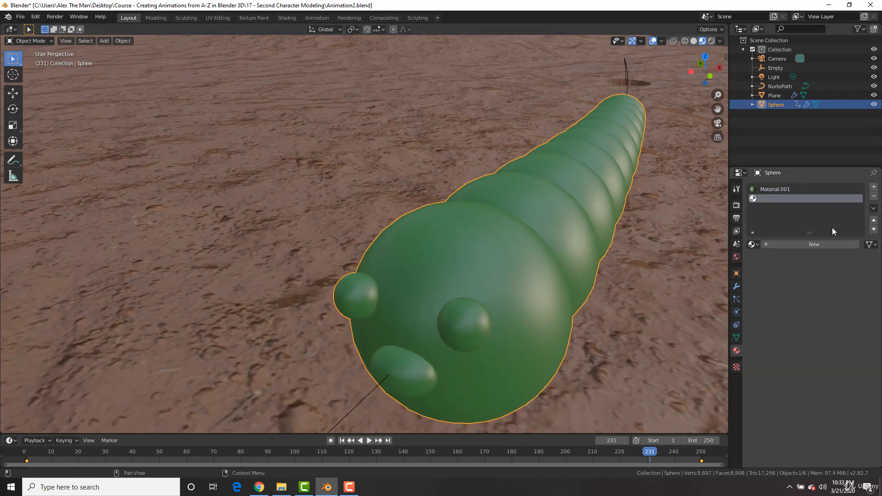
left_click(801, 247)
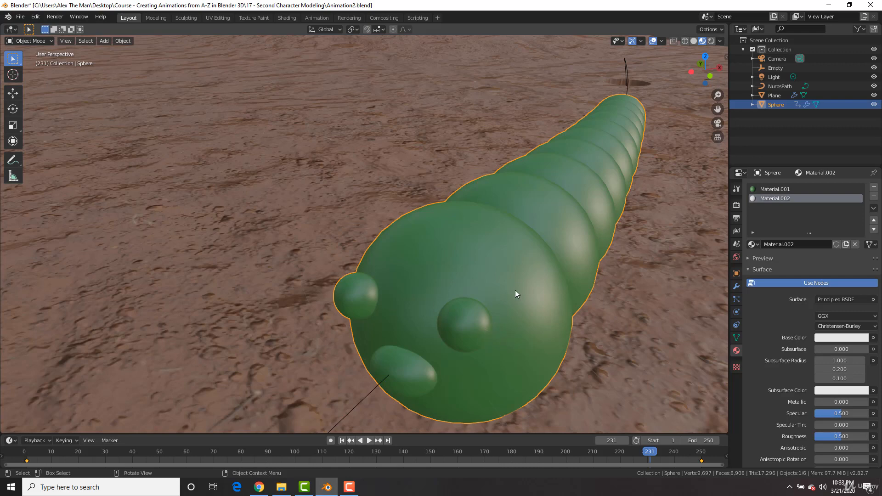
Return the animation to frame 1, bringing the caterpillar back to the start of its path.
key("Tab")
scroll(515, 289, "down", 6)
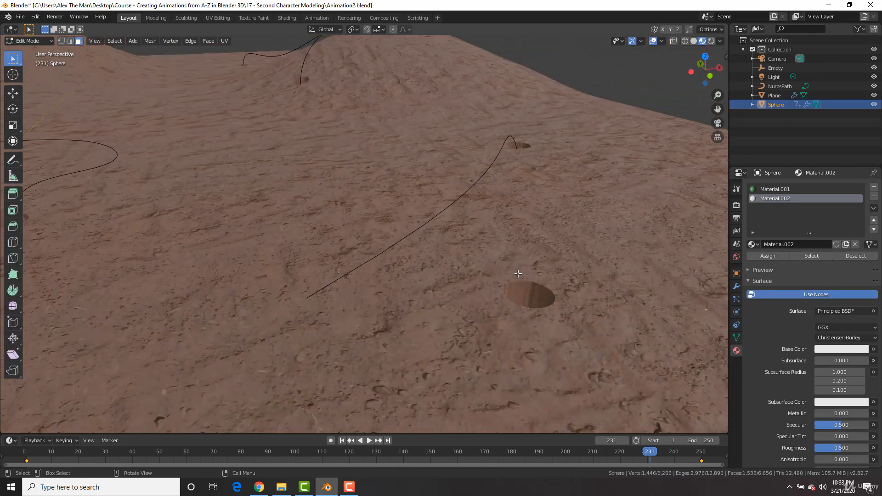
scroll(424, 266, "down", 5)
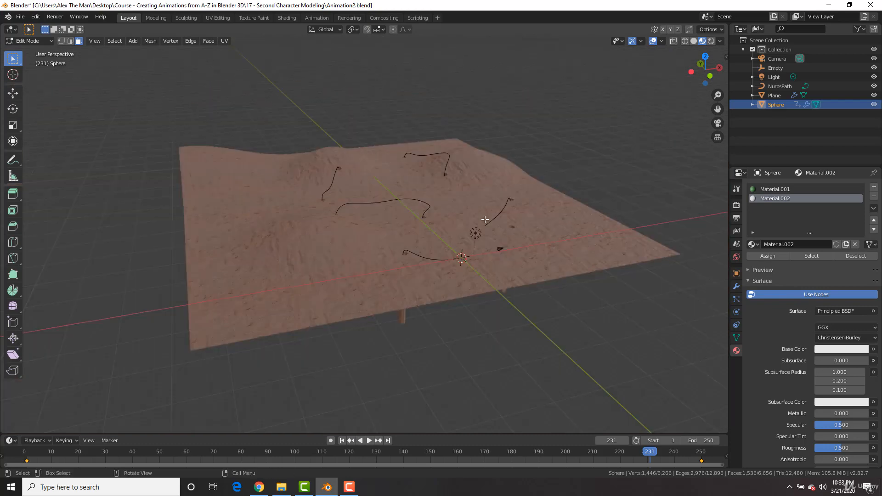
middle_click_drag(485, 220, 455, 236)
key("shift+Left")
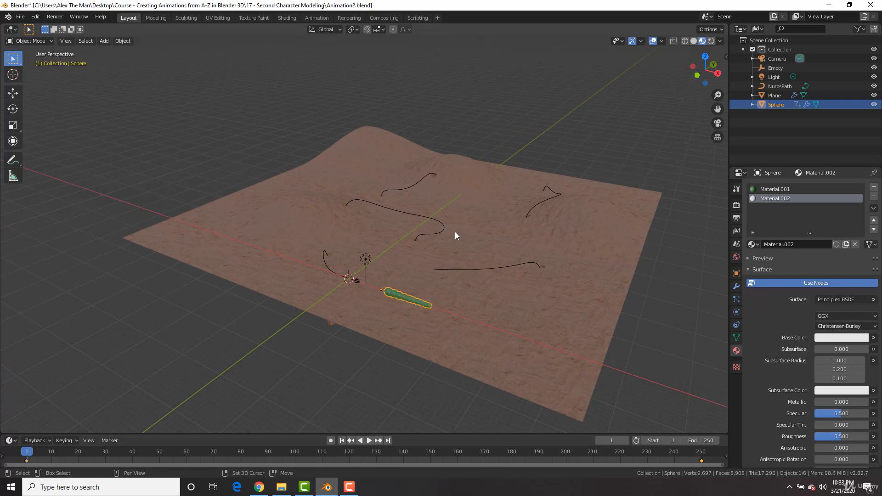
In Edit Mode, select the entire linked meshes of the two eye spheres on the caterpillar's head and assign Material.002 to them.
scroll(462, 266, "up", 8)
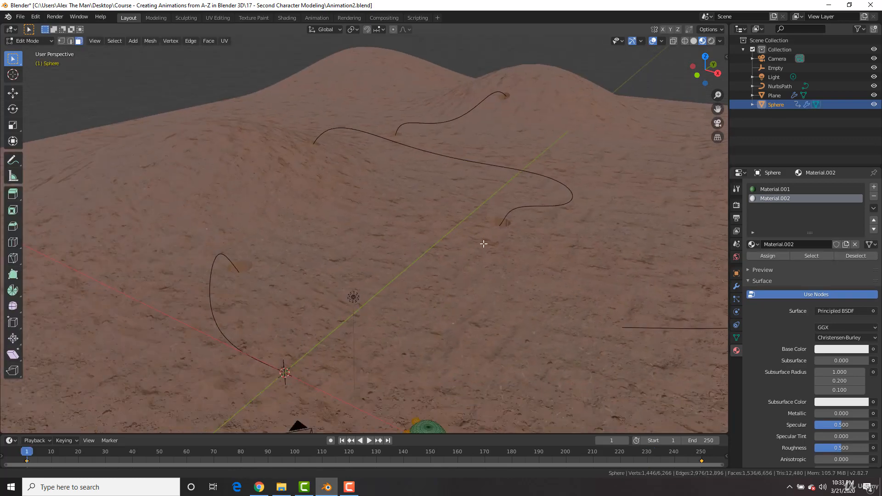
scroll(449, 228, "down", 2)
mouse_move(486, 209)
middle_mouse_down()
mouse_move(500, 224)
mouse_move(475, 205)
middle_mouse_up()
scroll(502, 238, "up", 3)
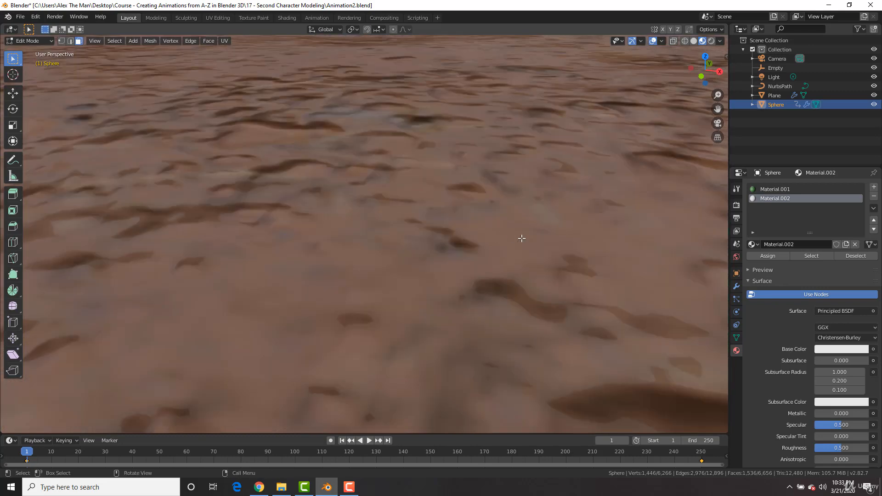
scroll(521, 237, "down", 1)
middle_click_drag(521, 238, 507, 235)
middle_click_drag(577, 217, 505, 235, "shift")
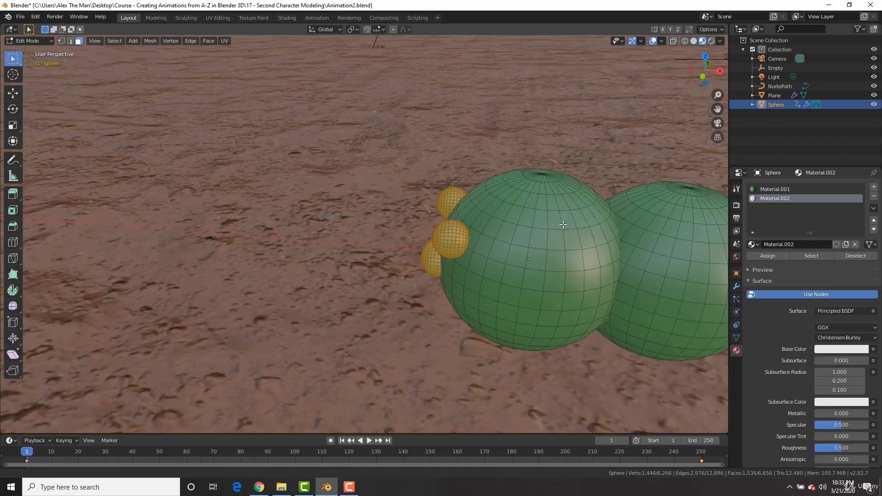
left_click(450, 238)
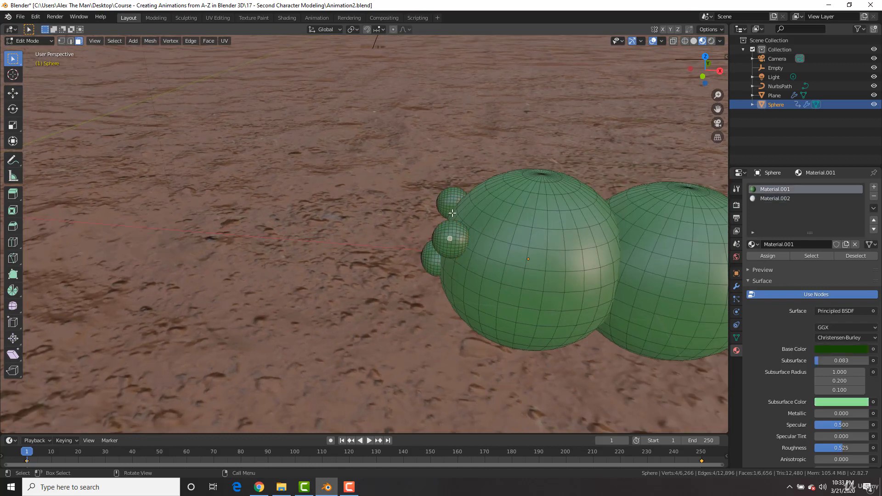
left_click(453, 194, "shift")
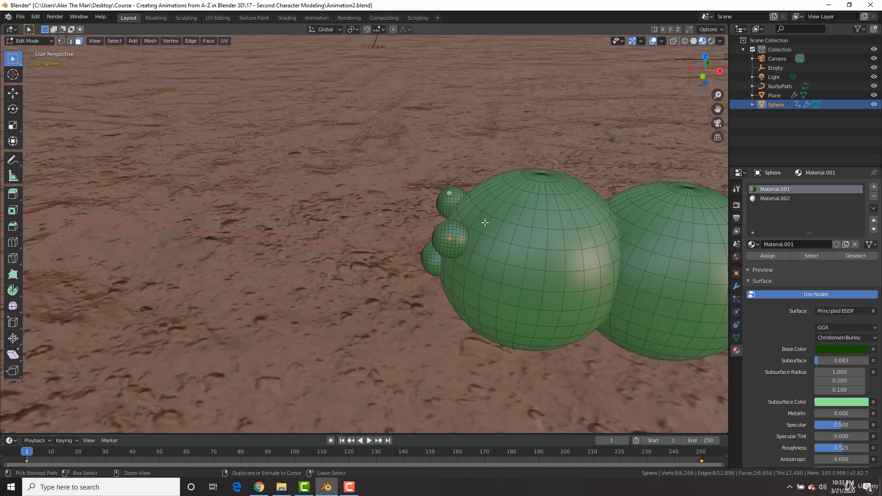
key("ctrl+l")
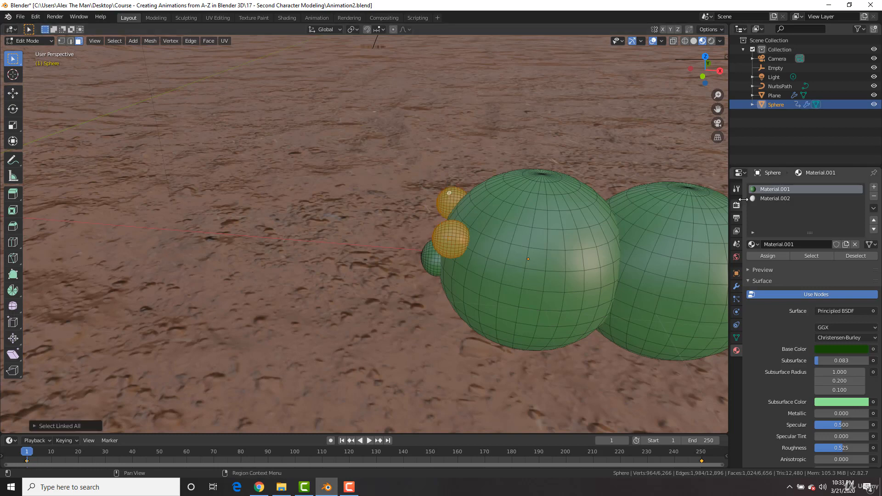
left_click(770, 199)
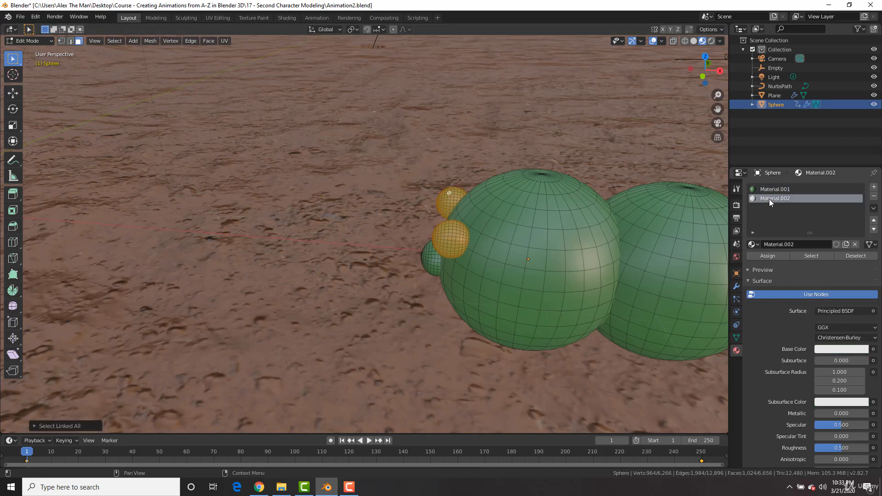
left_click(770, 256)
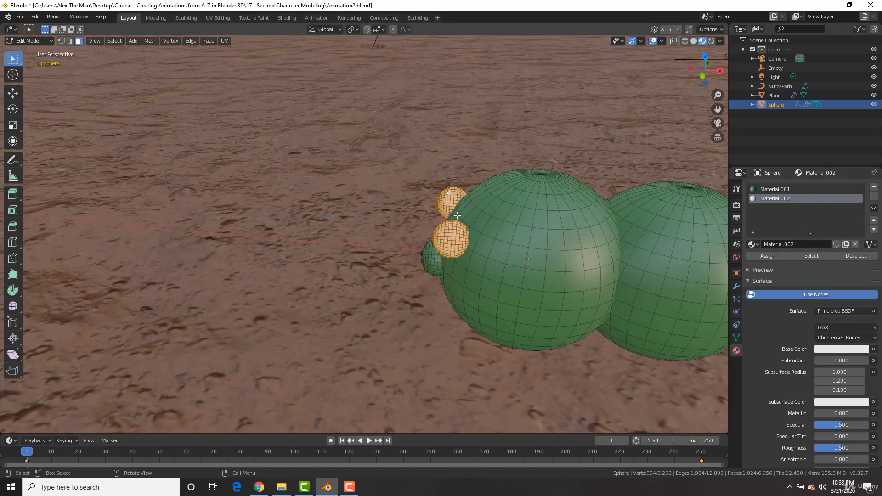
Return to Object Mode and set the base color of the eye material, Material.002, to black.
key("Tab")
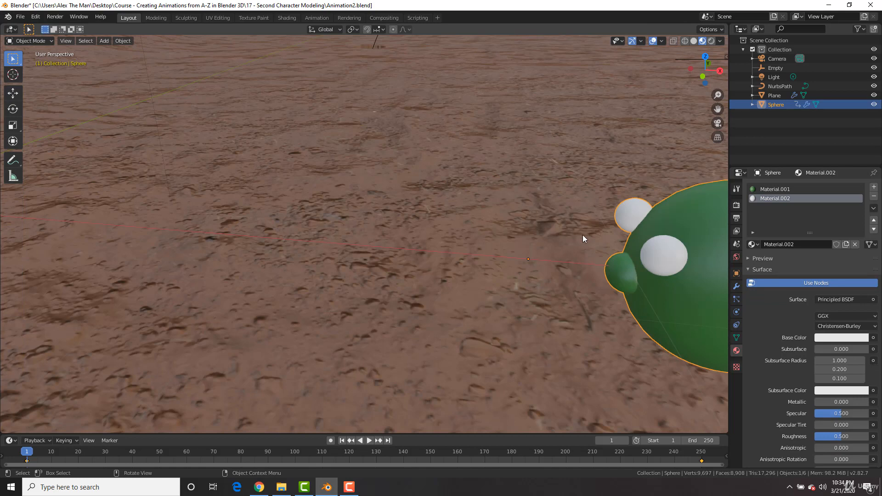
left_click(838, 339)
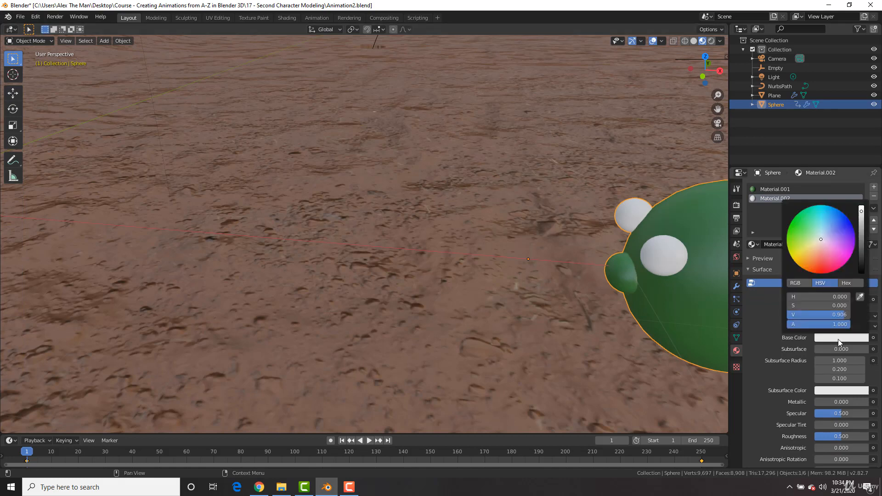
scroll(838, 339, "down", 18)
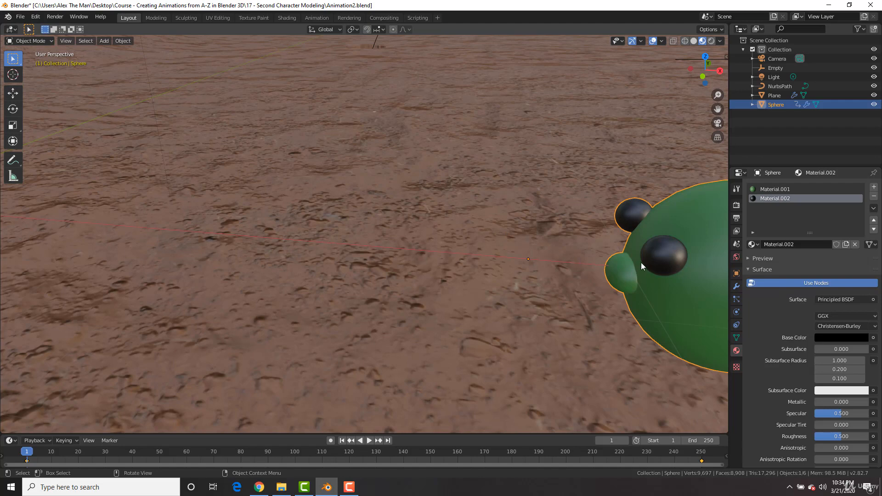
Add a third material slot to the caterpillar with a new material and give it a light pink base color.
left_click(874, 187)
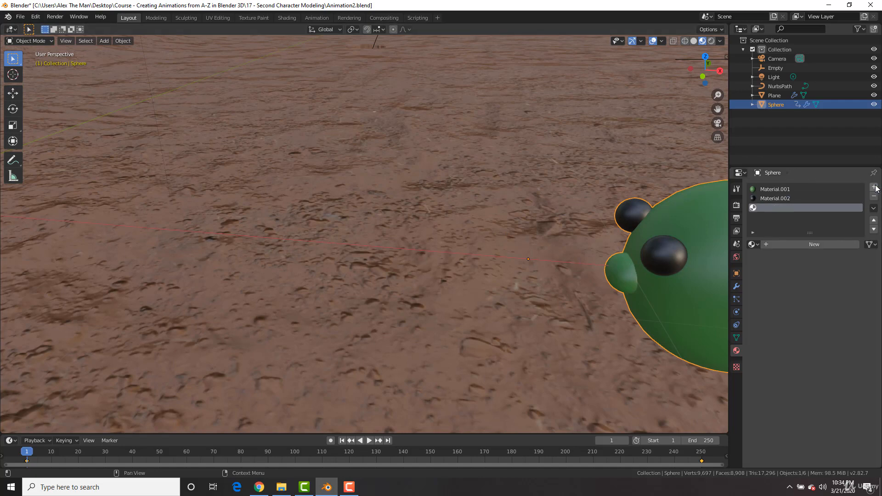
left_click(811, 244)
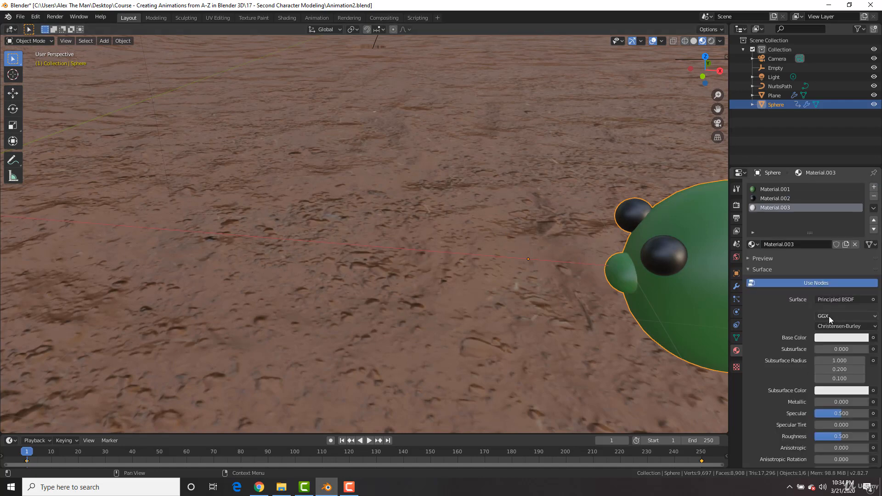
left_click(828, 339)
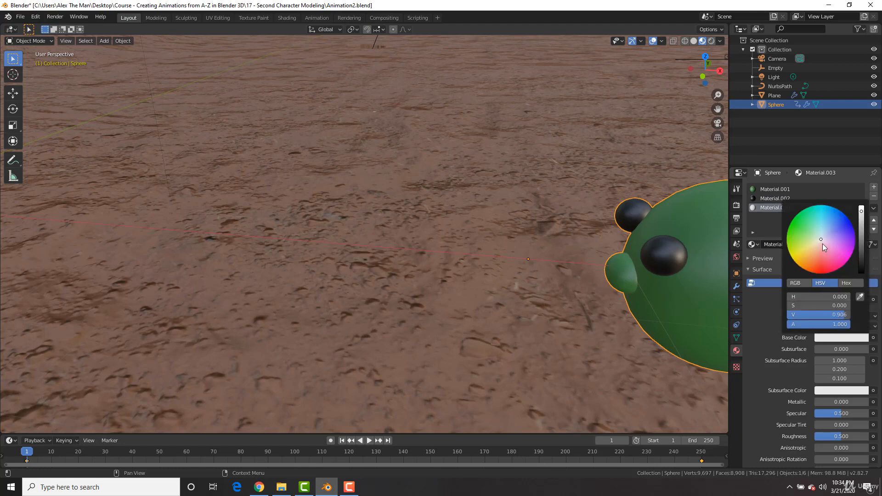
left_click_drag(822, 243, 826, 245)
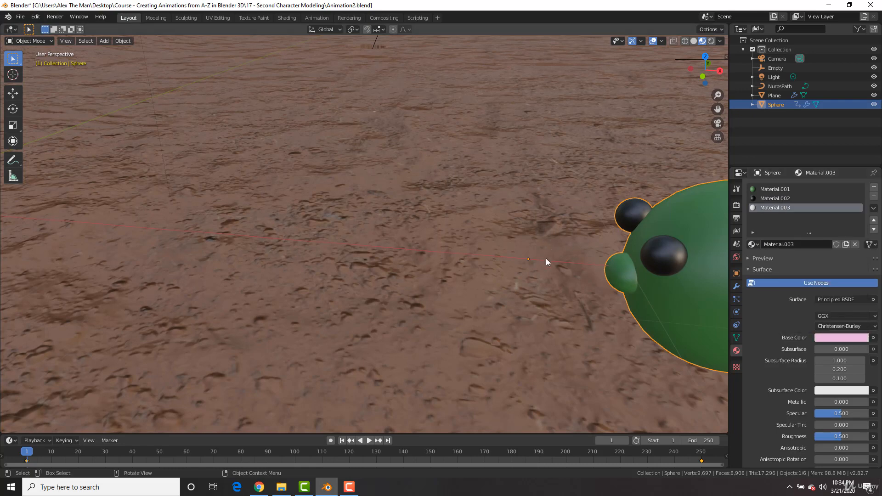
Assign the pink Material.003 to the entire nose sphere in Edit Mode and return to Object Mode.
key("Tab")
left_click(433, 258)
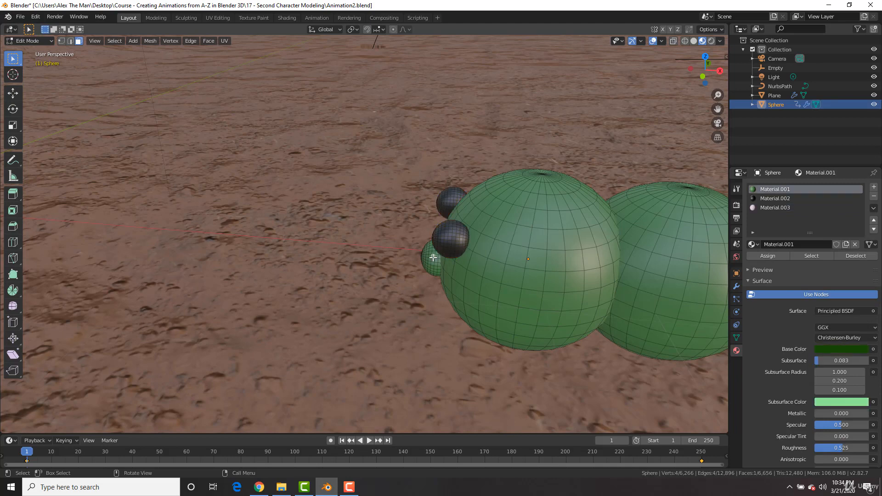
key("ctrl+l")
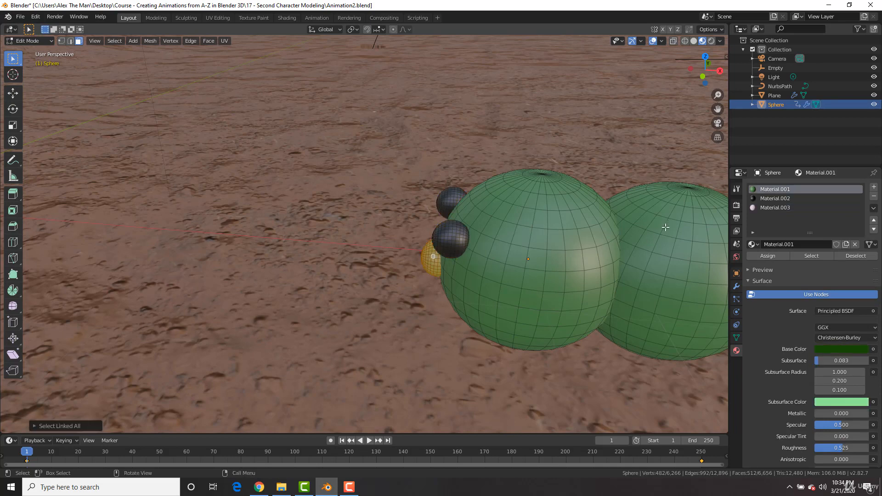
left_click(780, 208)
left_click(767, 256)
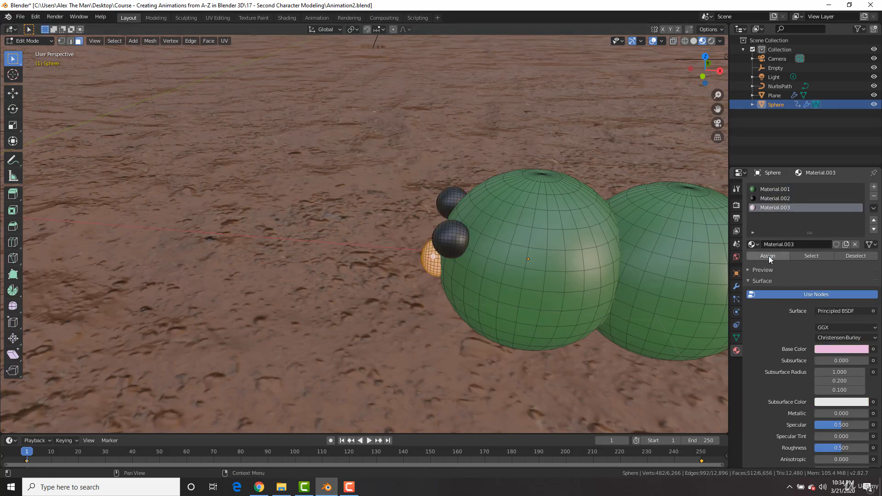
key("Tab")
Play the animation to review the textured caterpillar moving across the terrain, stop playback and deselect everything.
scroll(592, 229, "down", 6)
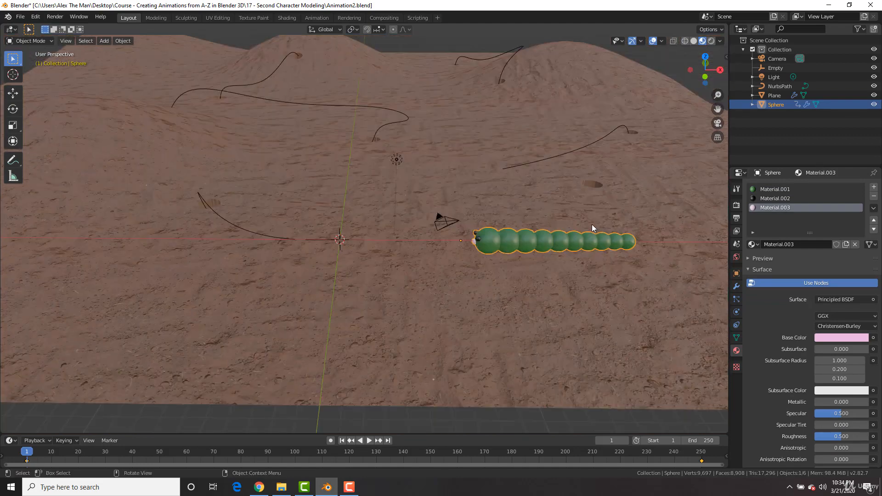
middle_click_drag(591, 224, 585, 177)
left_click(575, 180)
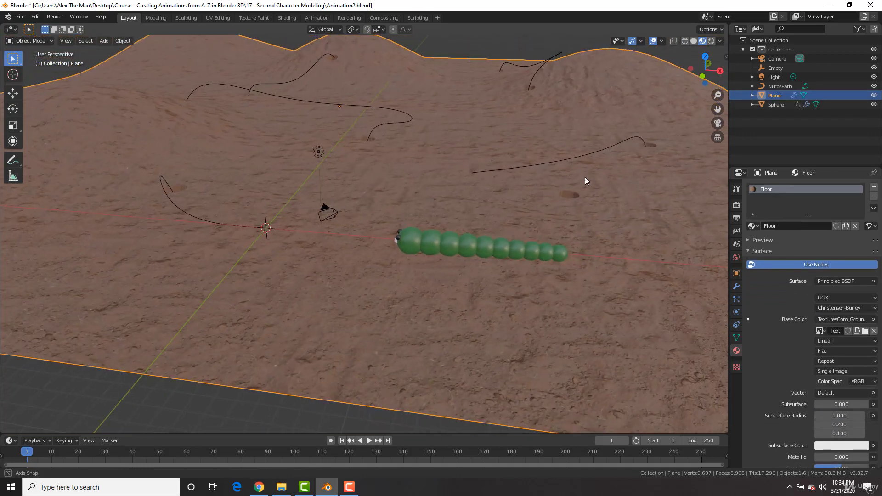
scroll(585, 177, "down", 6)
key("space")
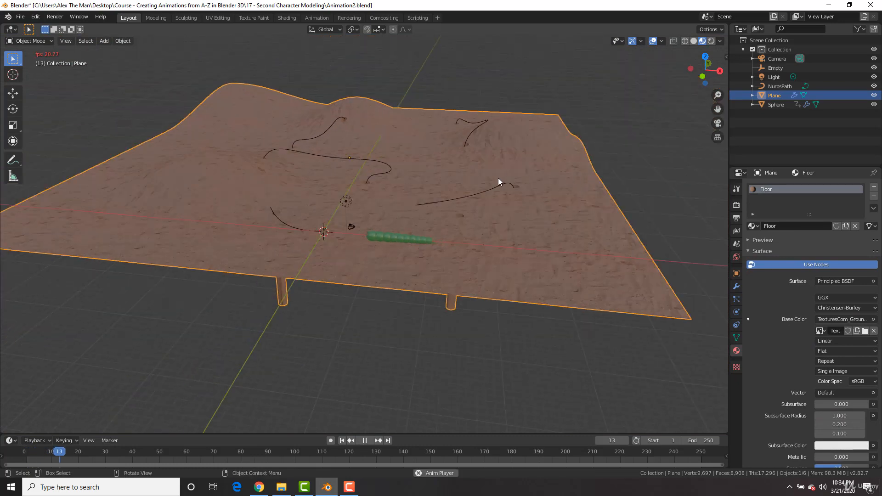
middle_click_drag(470, 173, 489, 178)
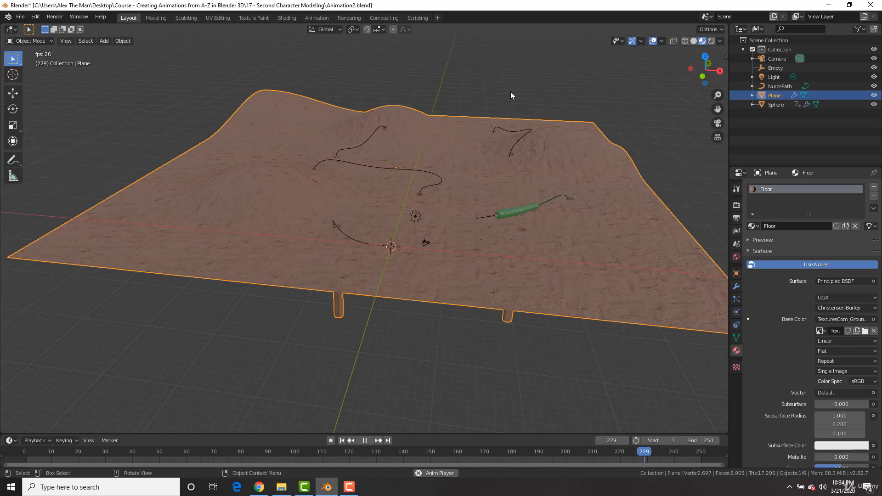
key("space")
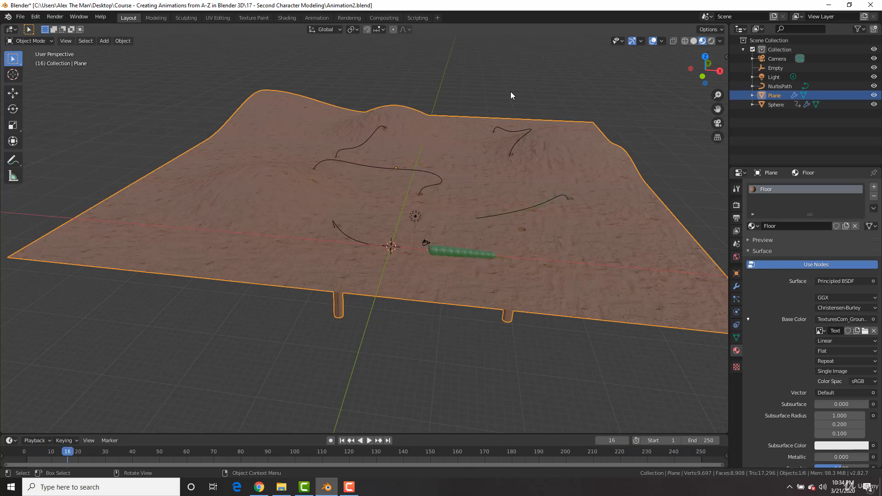
scroll(513, 146, "up", 3)
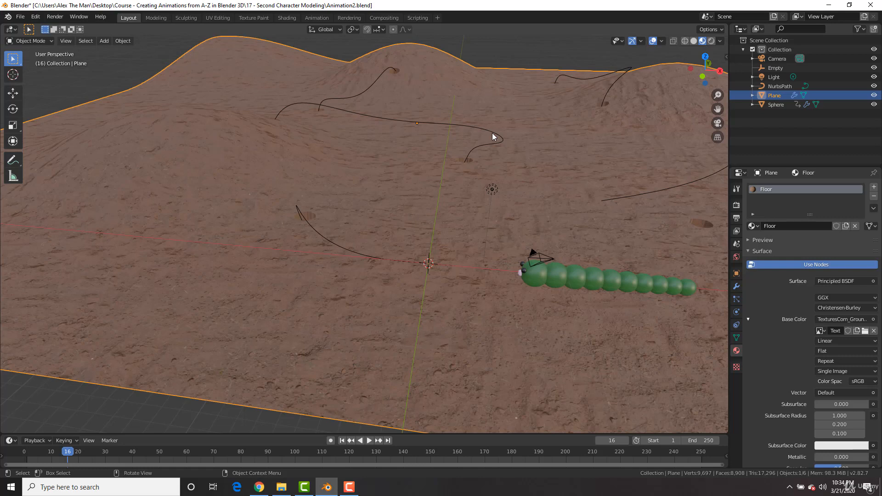
left_click(535, 61)
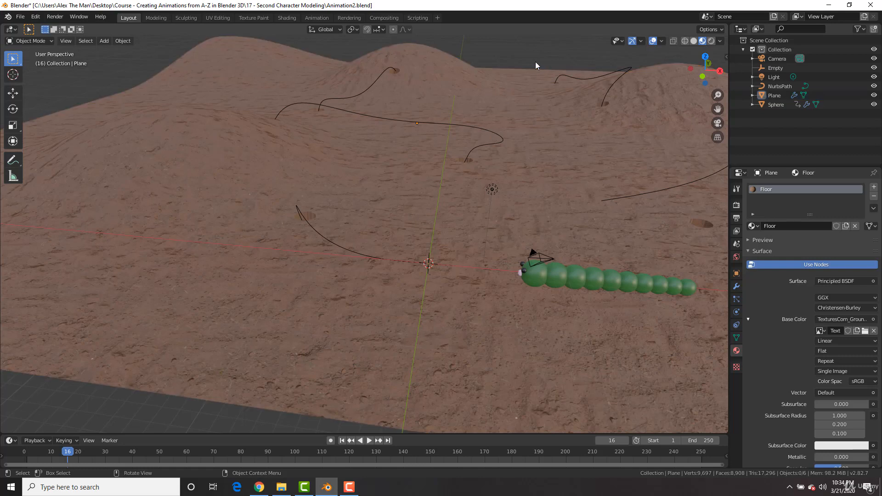